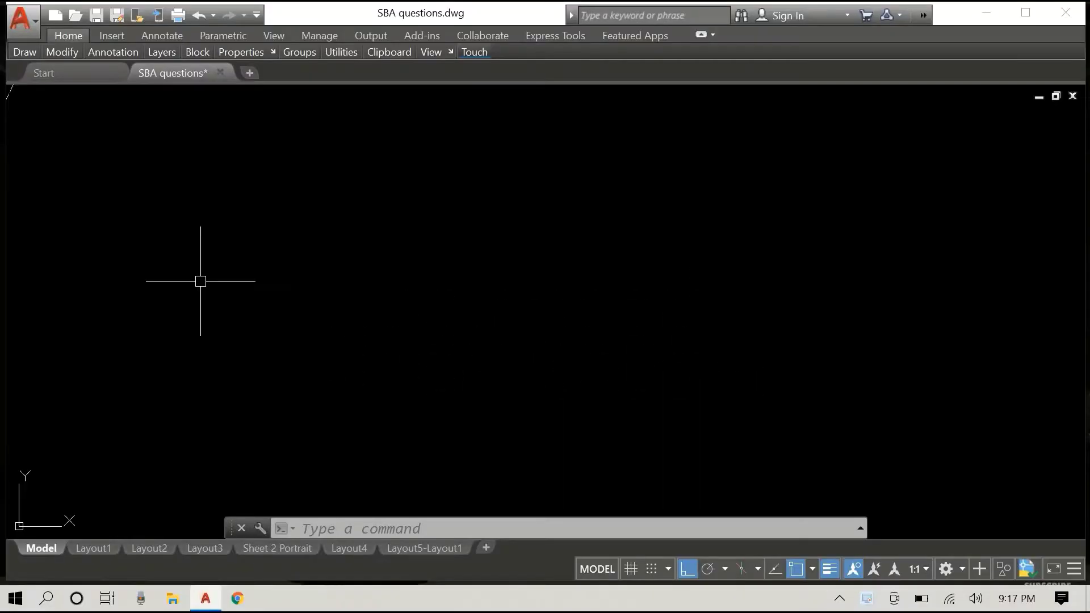
Step: Draw a horizontal line 700 units long with the LINE command
{"action": "type", "text": "line"}
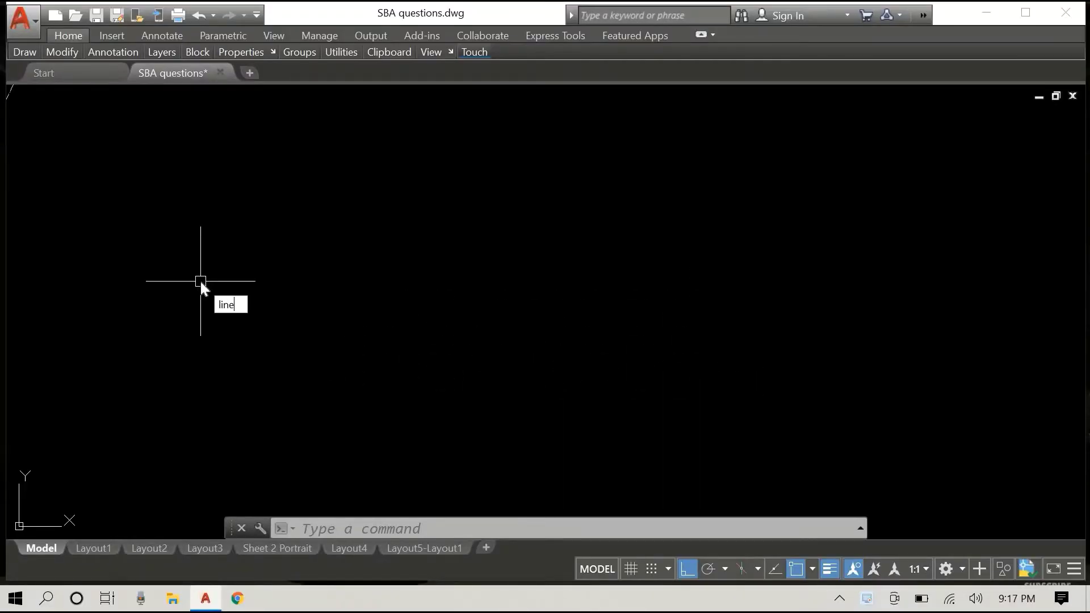
{"action": "key", "text": "Return"}
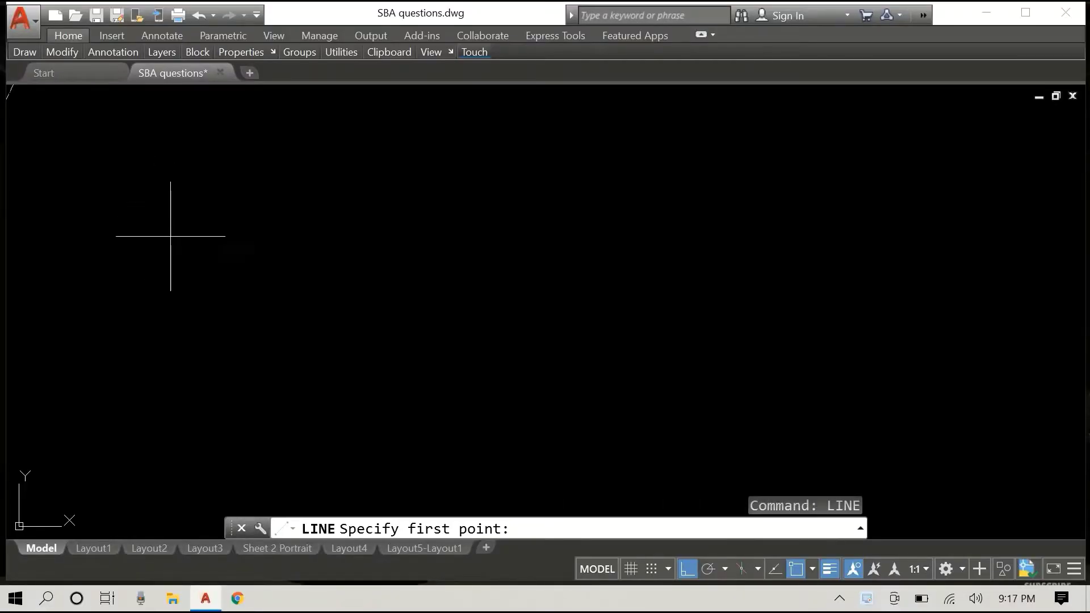
{"action": "left_click", "coordinate": [171, 237]}
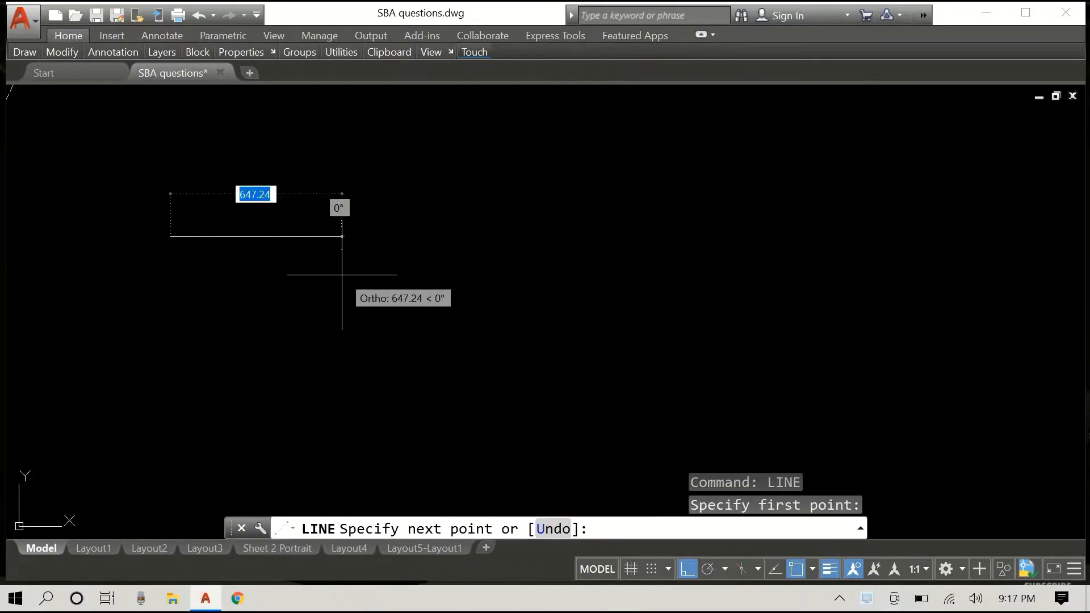
{"action": "type", "text": "700"}
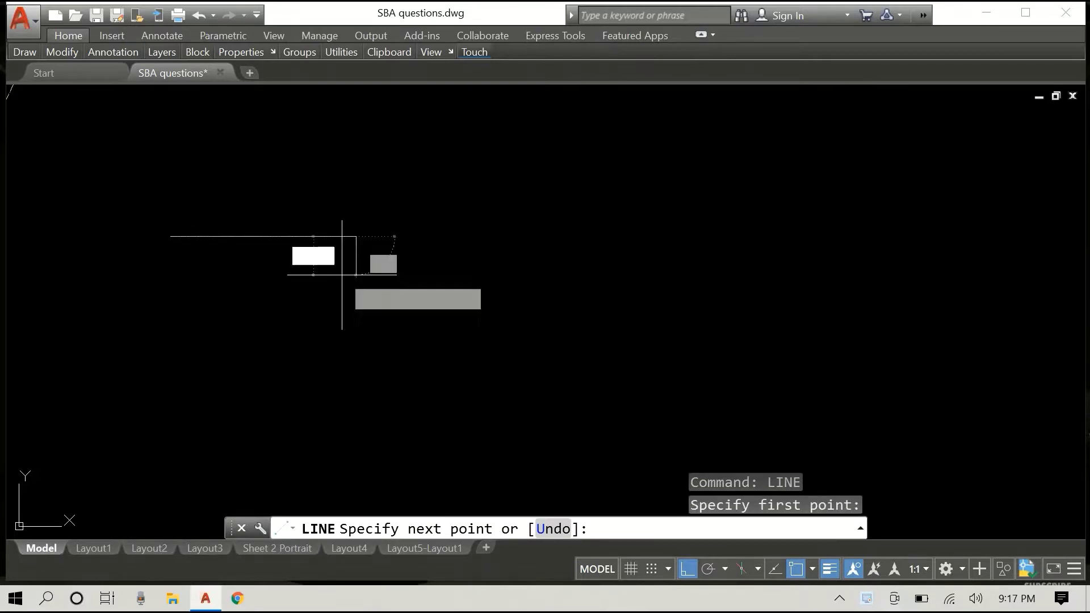
{"action": "key", "text": "Return"}
{"action": "key", "text": "Escape"}
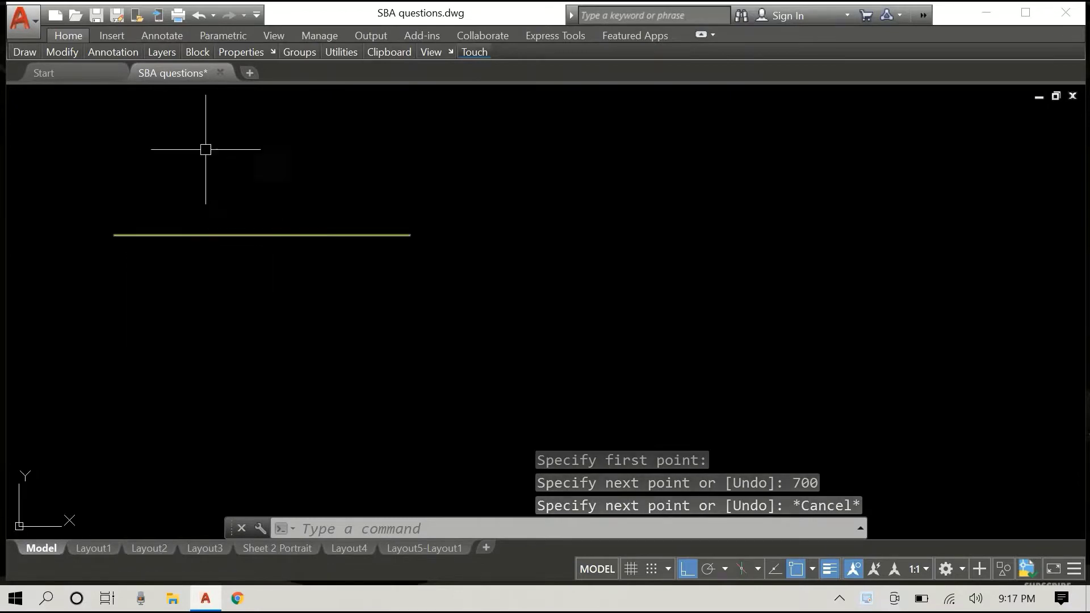
Step: Divide the 700-unit line into 10 equal segments with Divide
{"action": "mouse_move", "coordinate": [29, 50]}
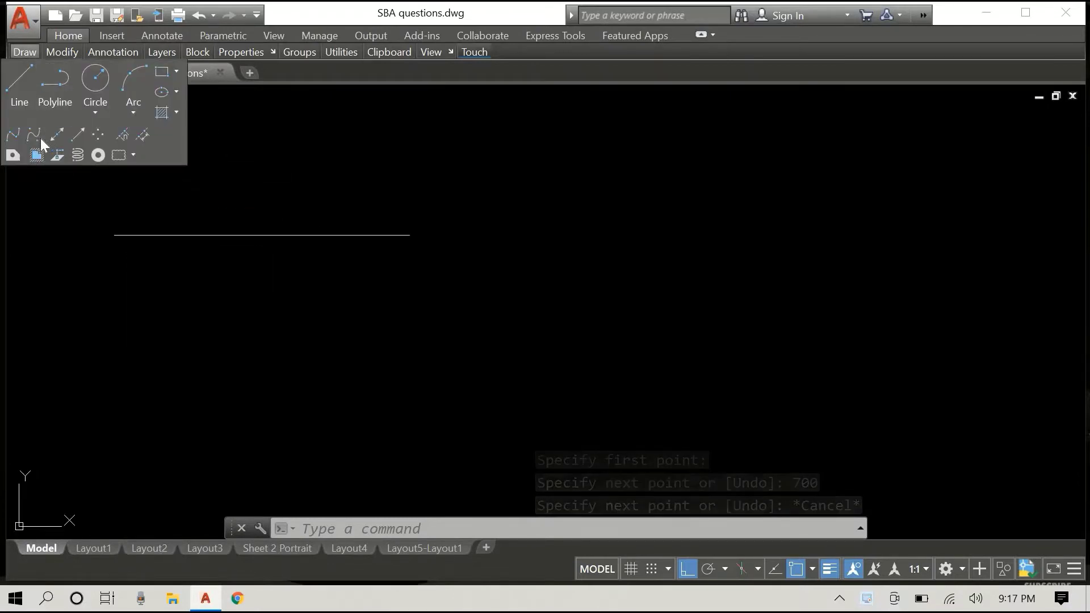
{"action": "left_click", "coordinate": [122, 135]}
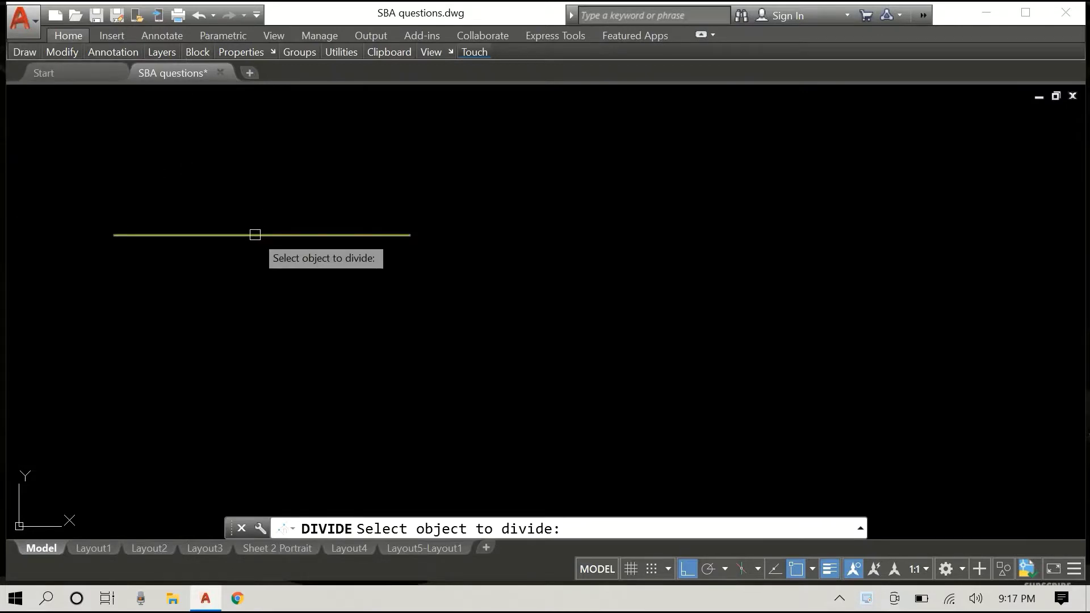
{"action": "left_click", "coordinate": [255, 234]}
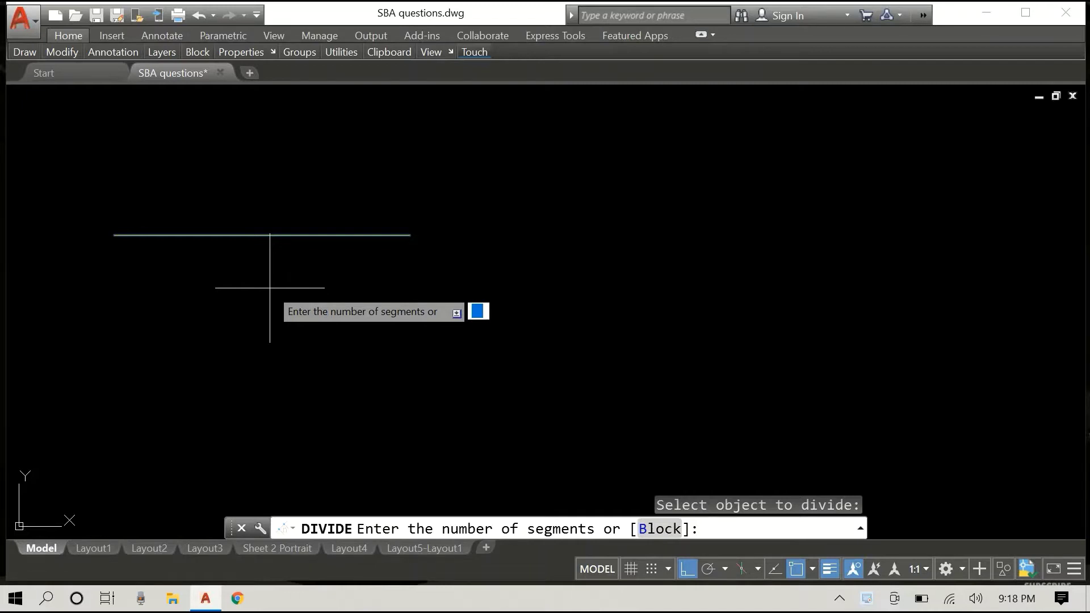
{"action": "type", "text": "10"}
{"action": "key", "text": "Return"}
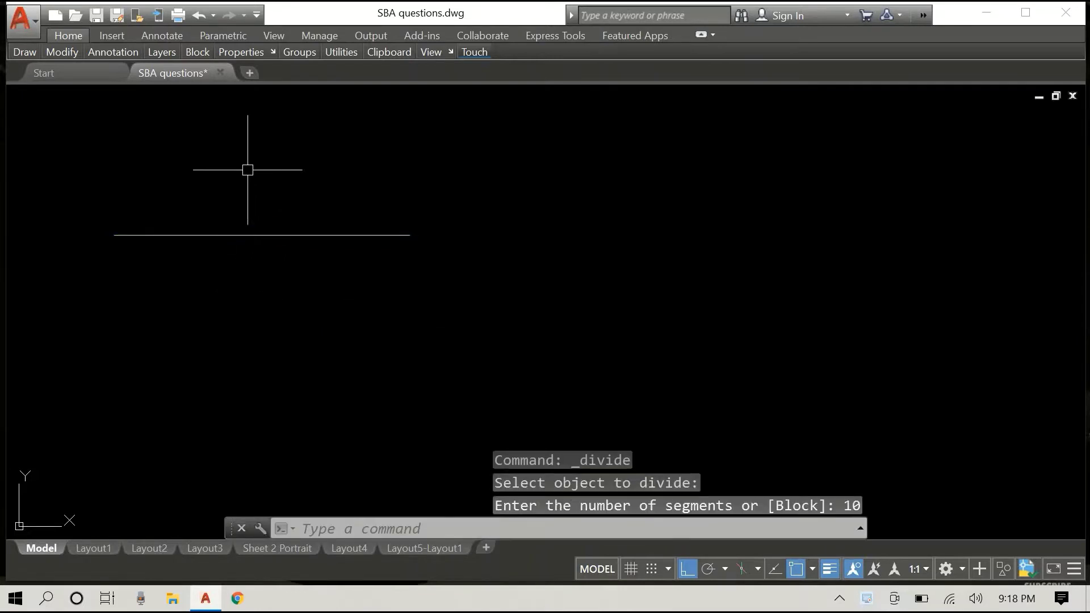
Step: Draw a short vertical tick at the left end of the line
{"action": "type", "text": "lin"}
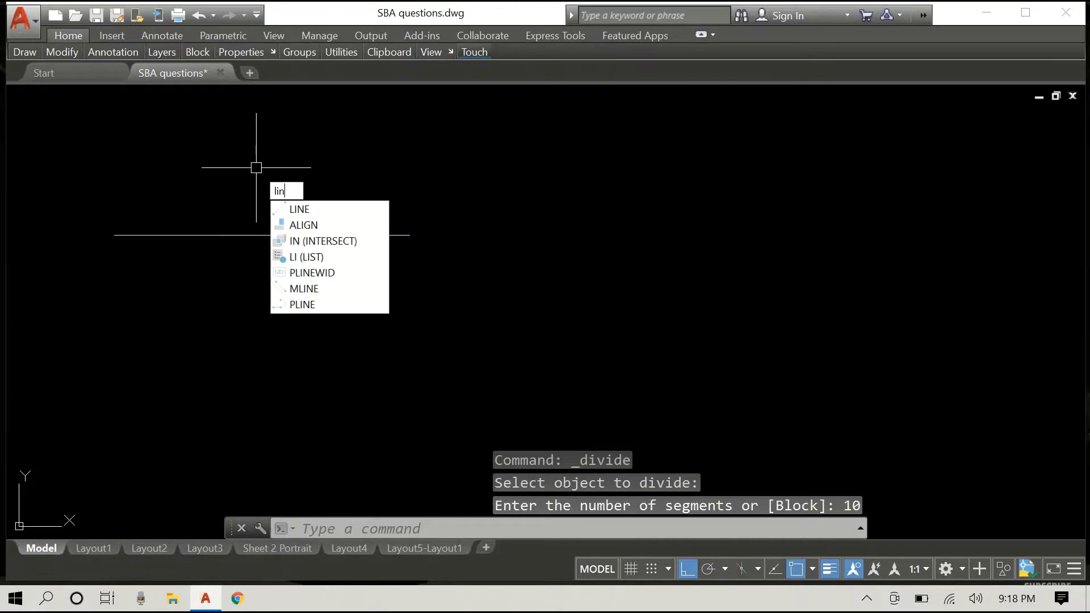
{"action": "key", "text": "Escape"}
{"action": "type", "text": "line"}
{"action": "key", "text": "Return"}
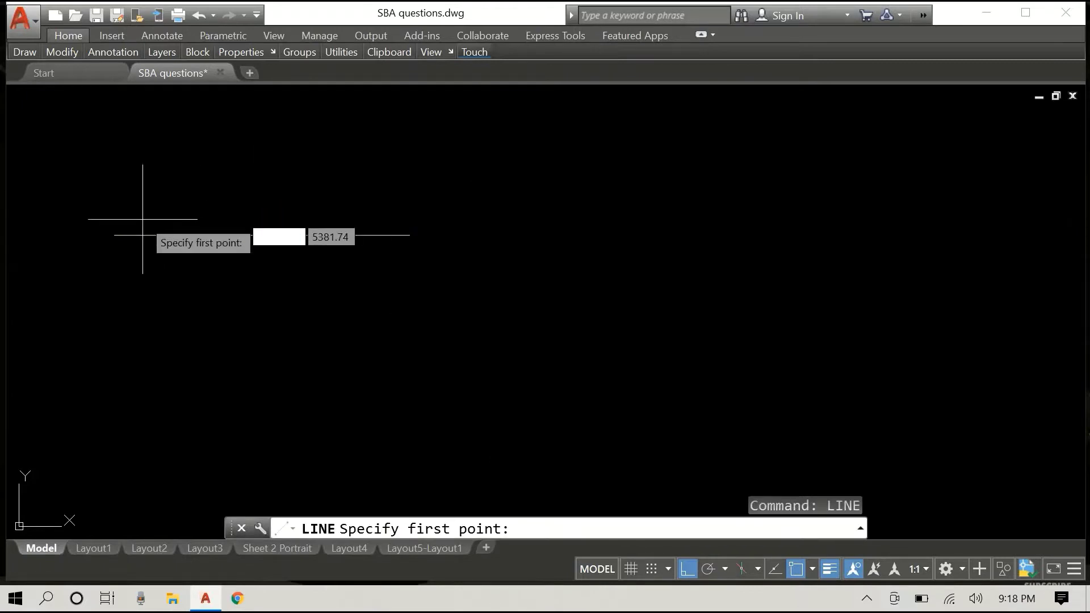
{"action": "left_click", "coordinate": [141, 234]}
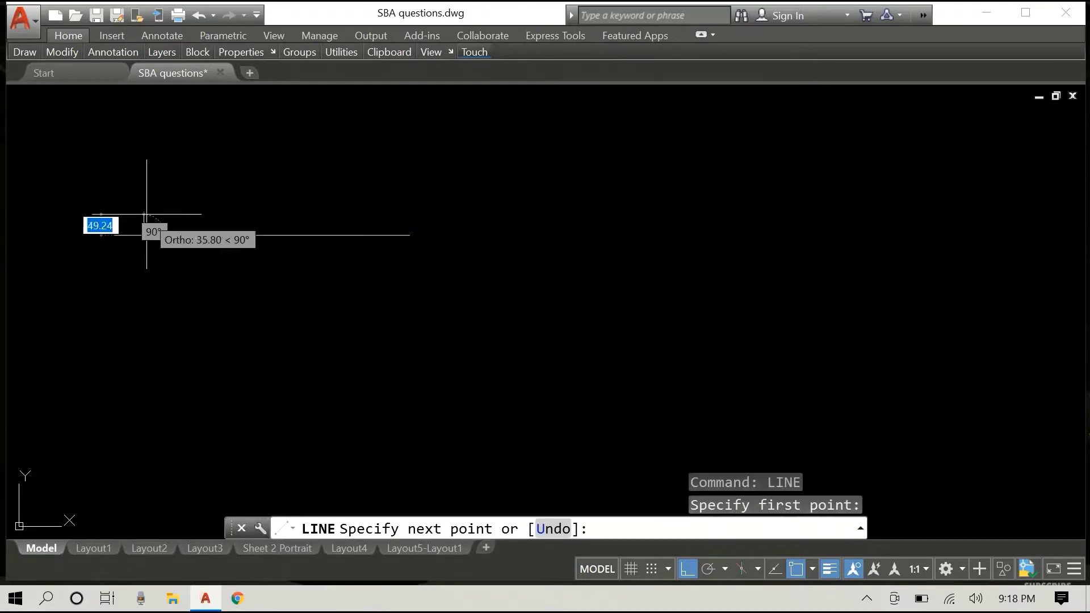
{"action": "key", "text": "Escape"}
Step: Copy the tick onto each division point along the line
{"action": "left_click", "coordinate": [144, 222]}
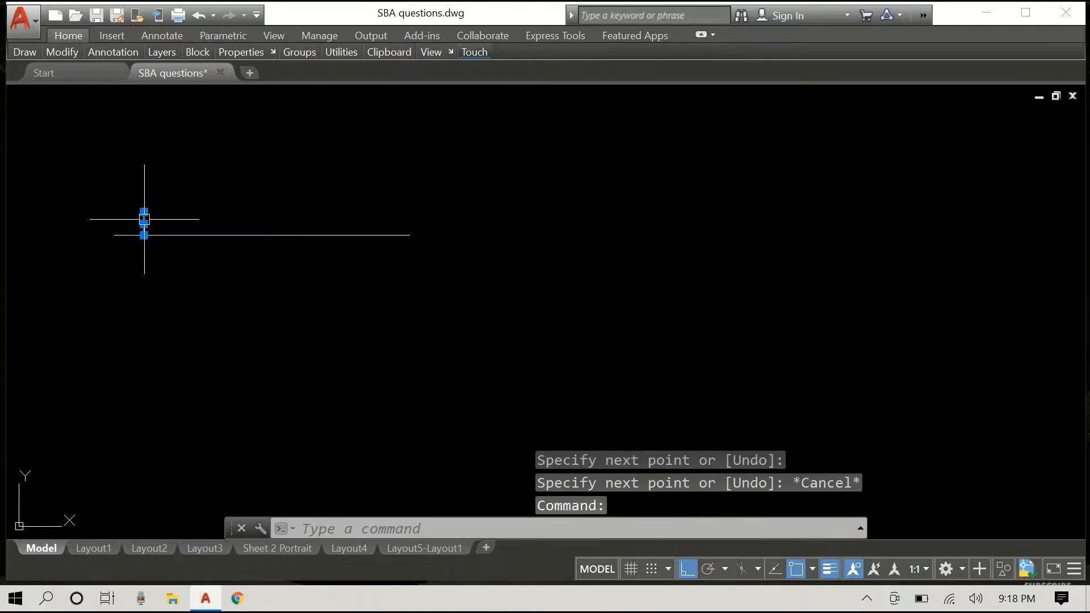
{"action": "right_click", "coordinate": [232, 164]}
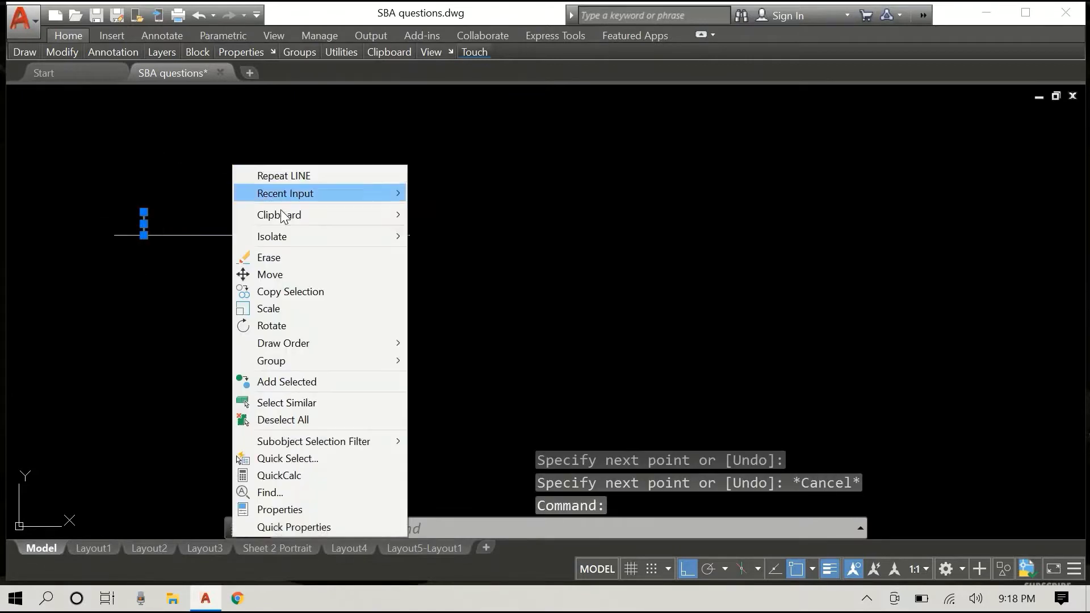
{"action": "left_click", "coordinate": [282, 292]}
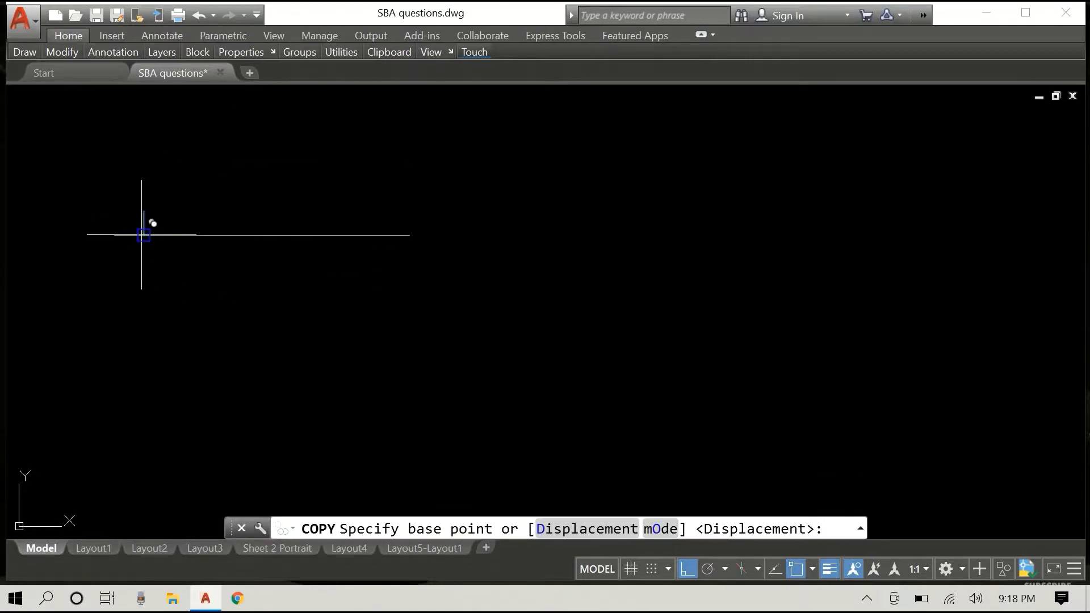
{"action": "left_click", "coordinate": [161, 234]}
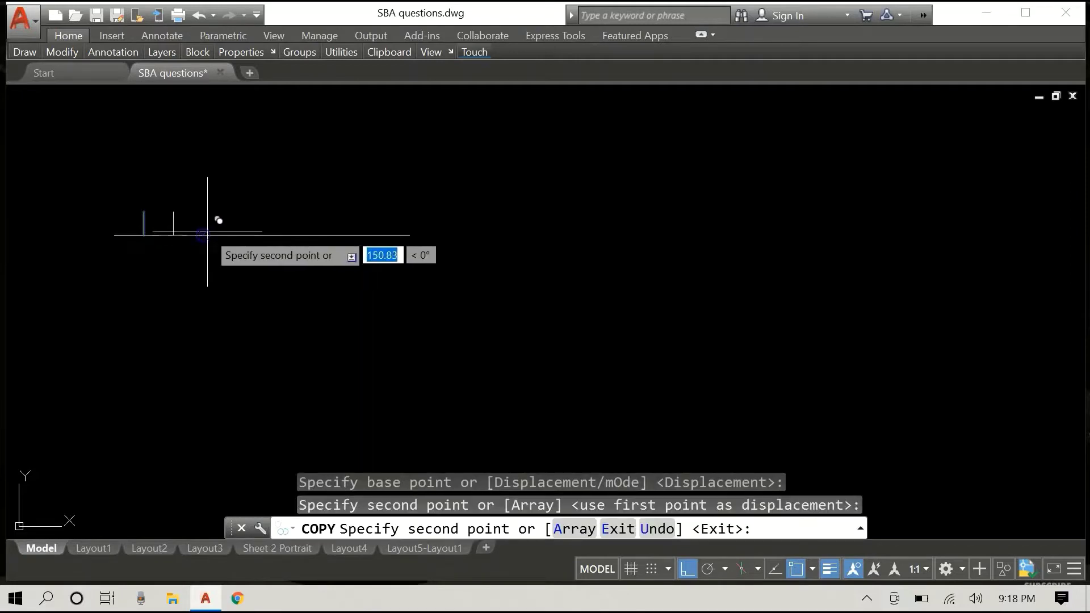
{"action": "left_click", "coordinate": [203, 235]}
{"action": "left_click", "coordinate": [232, 234]}
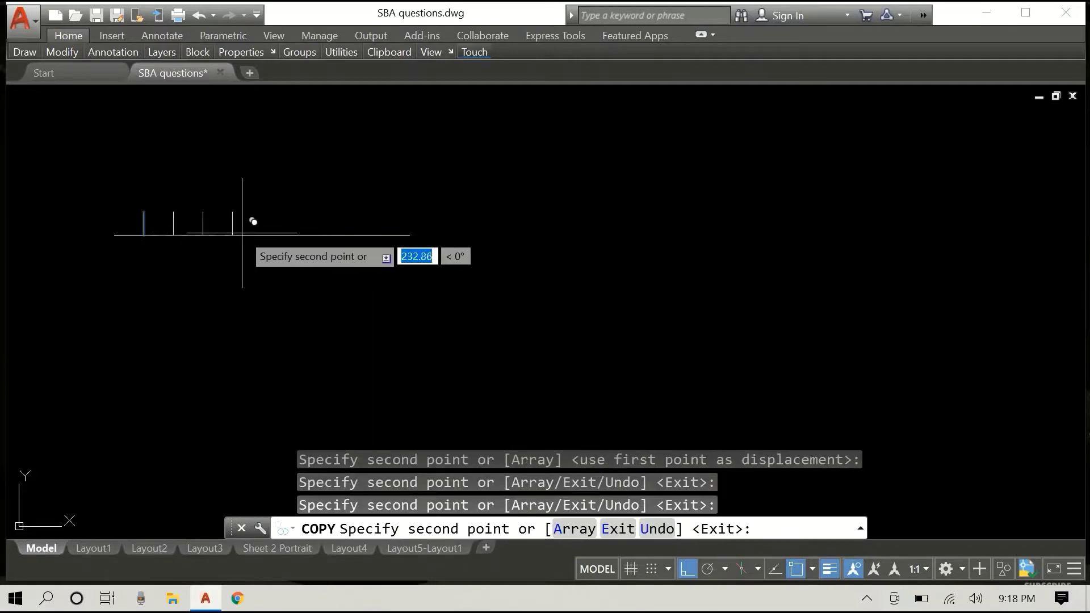
{"action": "left_click", "coordinate": [262, 234]}
{"action": "left_click", "coordinate": [291, 235]}
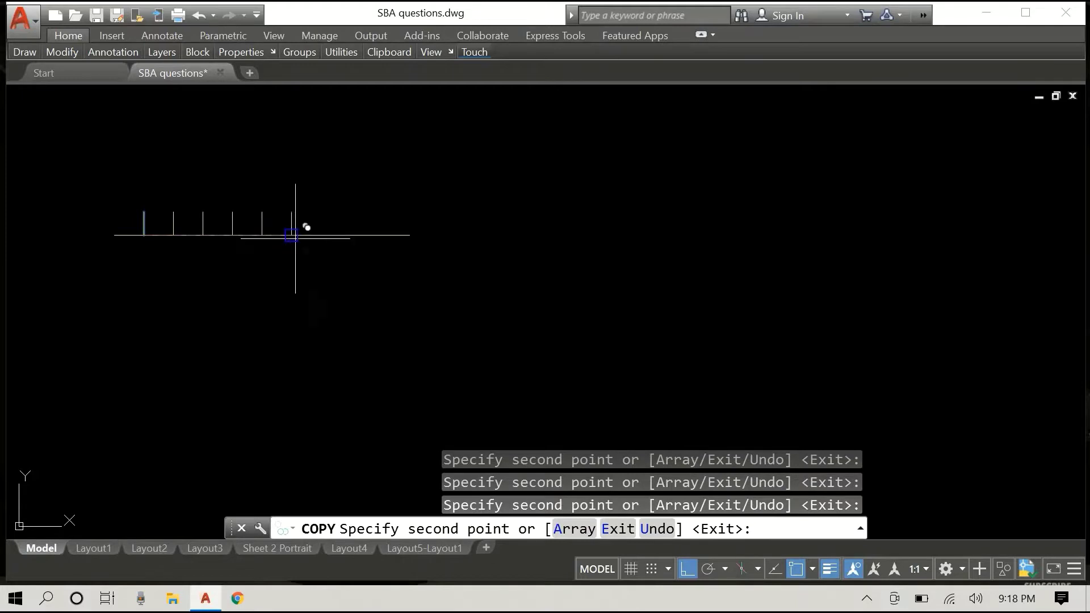
{"action": "left_click", "coordinate": [321, 235]}
{"action": "left_click", "coordinate": [351, 227]}
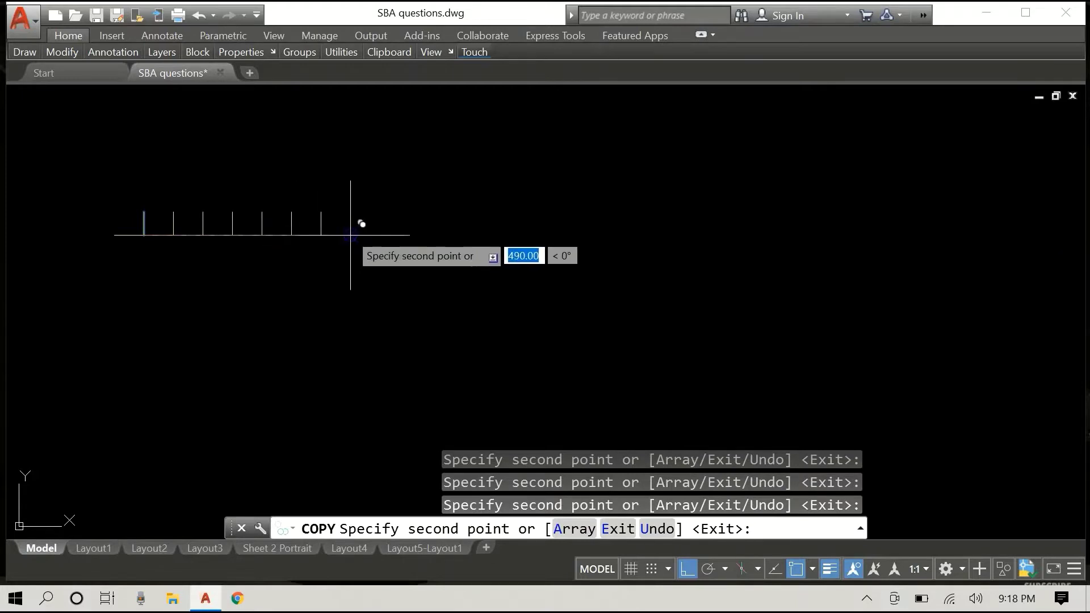
{"action": "left_click", "coordinate": [380, 235]}
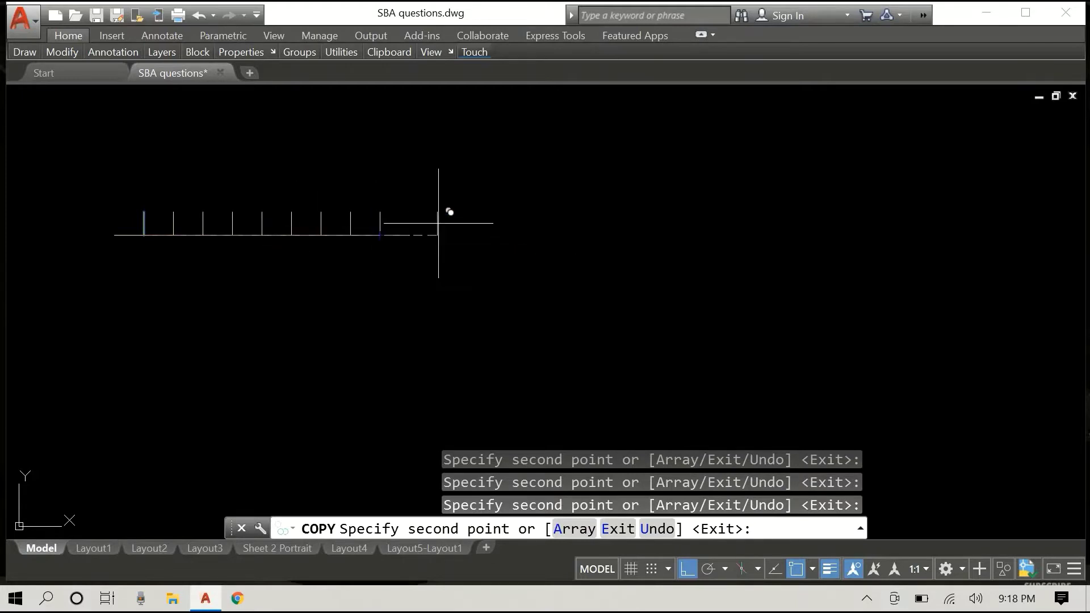
{"action": "key", "text": "Escape"}
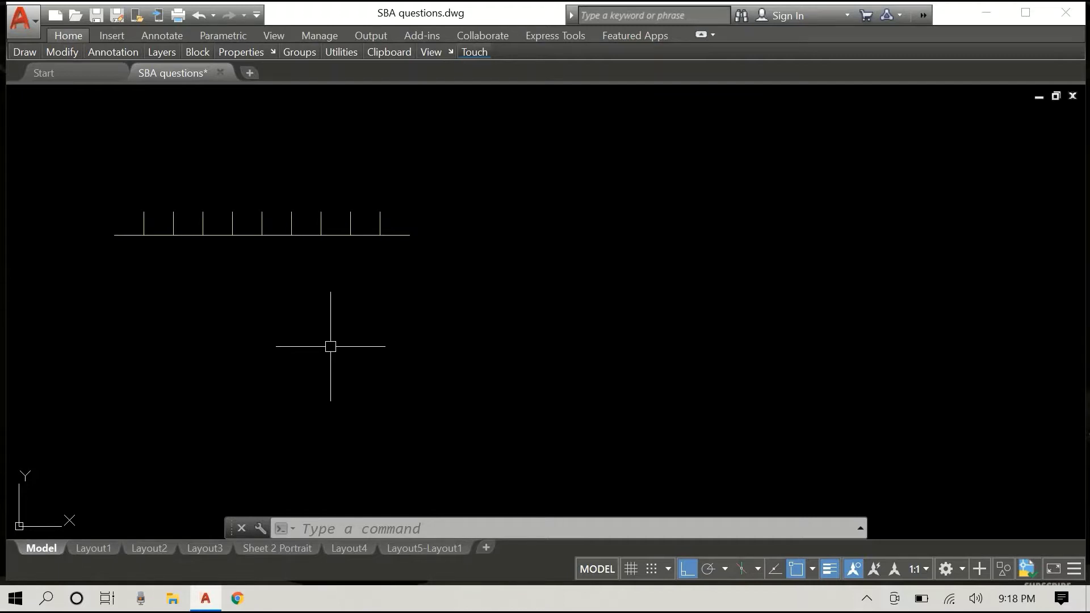
Step: Place the number 1 in the first division and copy it into the other divisions
{"action": "type", "text": "t"}
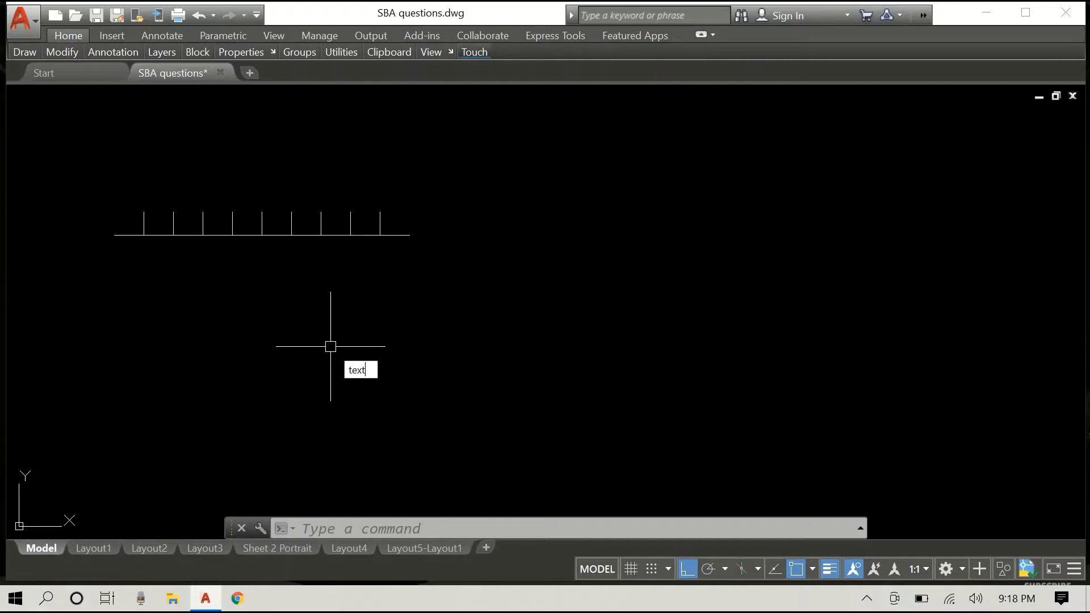
{"action": "type", "text": "ext"}
{"action": "key", "text": "Return"}
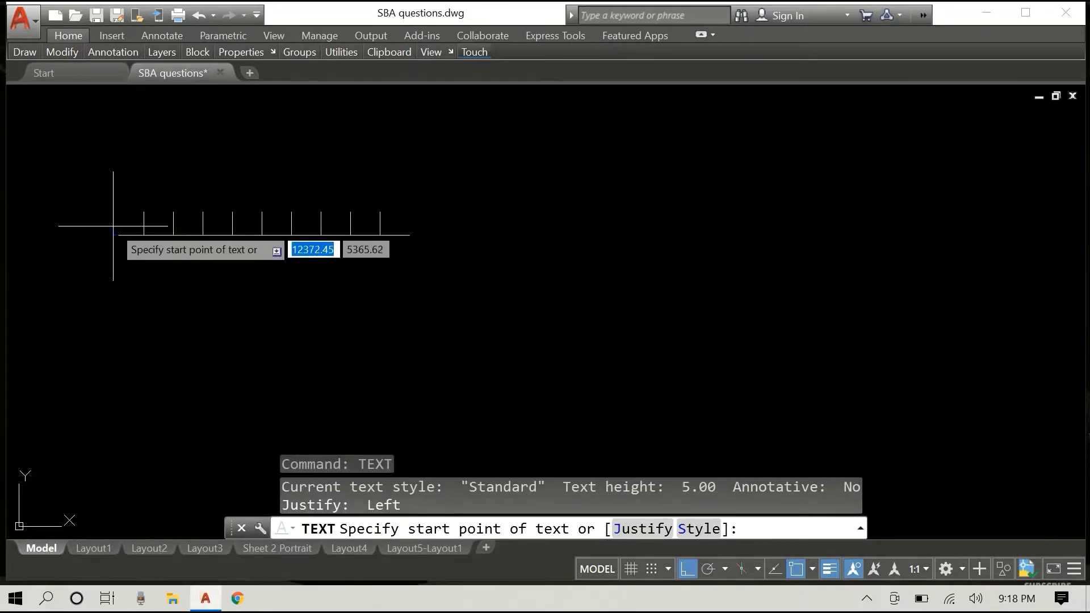
{"action": "scroll", "coordinate": [113, 226], "scroll_direction": "up", "scroll_amount": 5}
{"action": "left_click", "coordinate": [138, 236]}
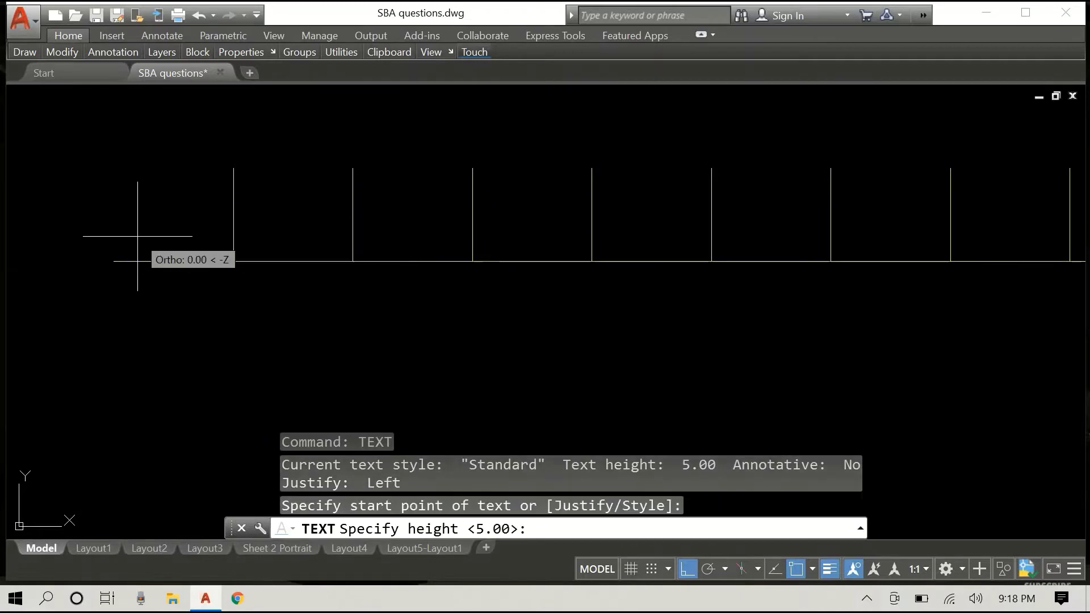
{"action": "key", "text": "Return"}
{"action": "key", "text": "Return"}
{"action": "type", "text": "1"}
{"action": "key", "text": "Return"}
{"action": "key", "text": "Return"}
{"action": "left_click", "coordinate": [137, 236]}
{"action": "left_click", "coordinate": [262, 236]}
{"action": "left_click", "coordinate": [373, 236]}
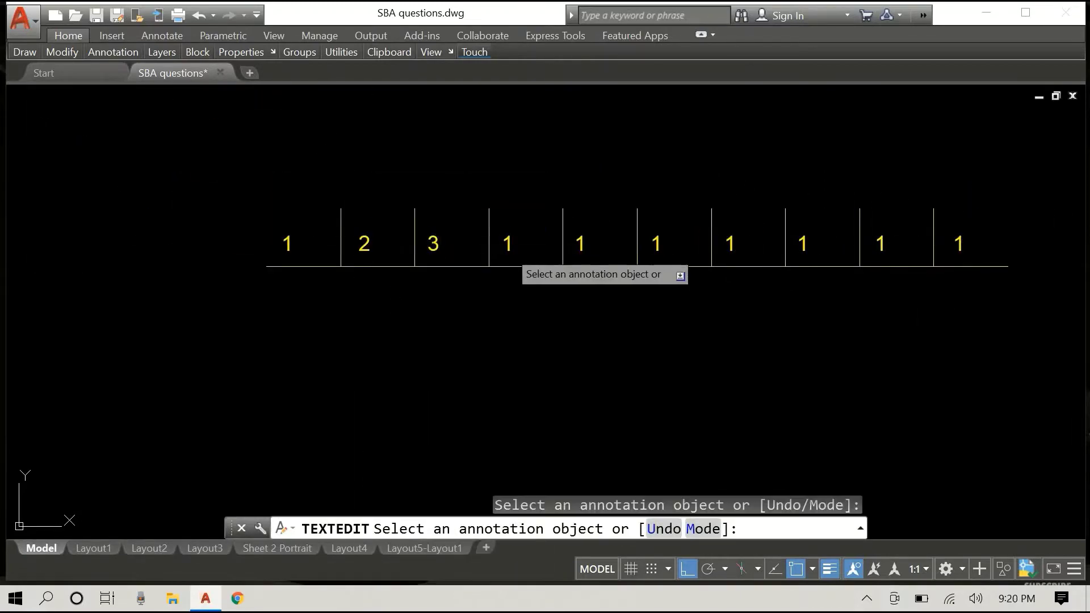
Step: Renumber the copied labels 4 through 10 across the remaining divisions
{"action": "type", "text": "4"}
{"action": "left_click", "coordinate": [579, 243]}
{"action": "type", "text": "5"}
{"action": "left_click", "coordinate": [657, 243]}
{"action": "type", "text": "6"}
{"action": "left_click", "coordinate": [730, 244]}
{"action": "type", "text": "7"}
{"action": "left_click", "coordinate": [802, 243]}
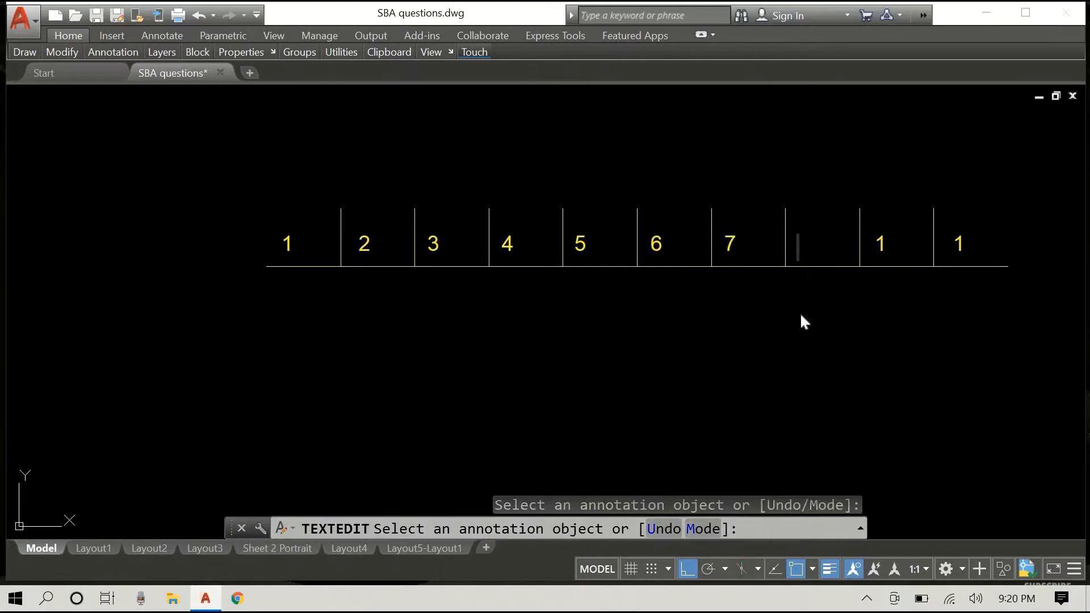
{"action": "type", "text": "8"}
{"action": "left_click", "coordinate": [880, 243]}
{"action": "type", "text": "9"}
{"action": "left_click", "coordinate": [959, 243]}
{"action": "type", "text": "10"}
{"action": "key", "text": "Return"}
{"action": "key", "text": "Return"}
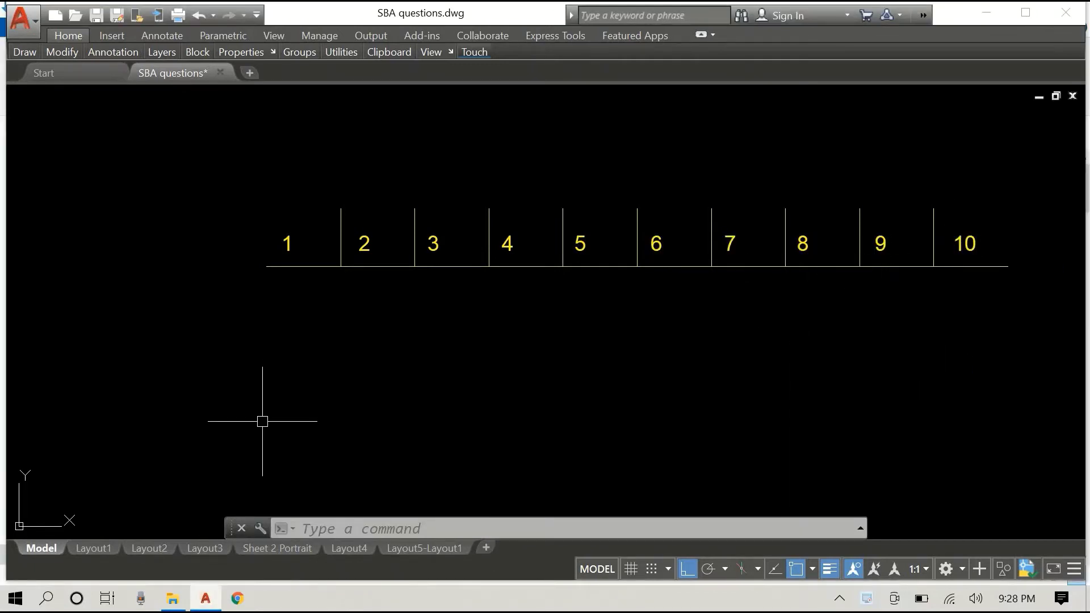
{"action": "left_click", "coordinate": [378, 266]}
Step: Copy the scale line to a parallel position below it
{"action": "right_click", "coordinate": [108, 240]}
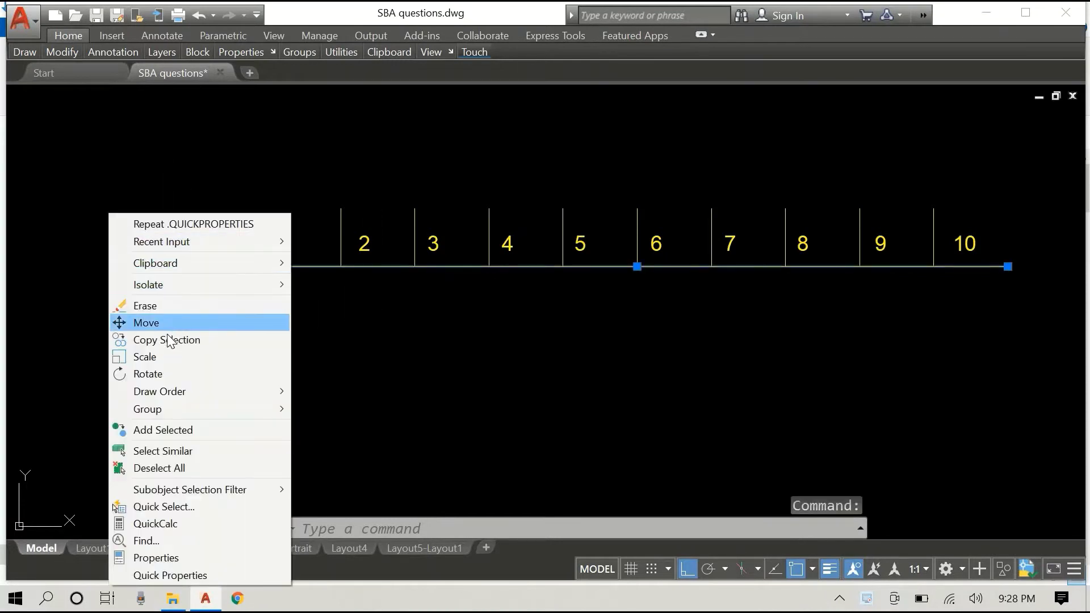
{"action": "left_click", "coordinate": [166, 339]}
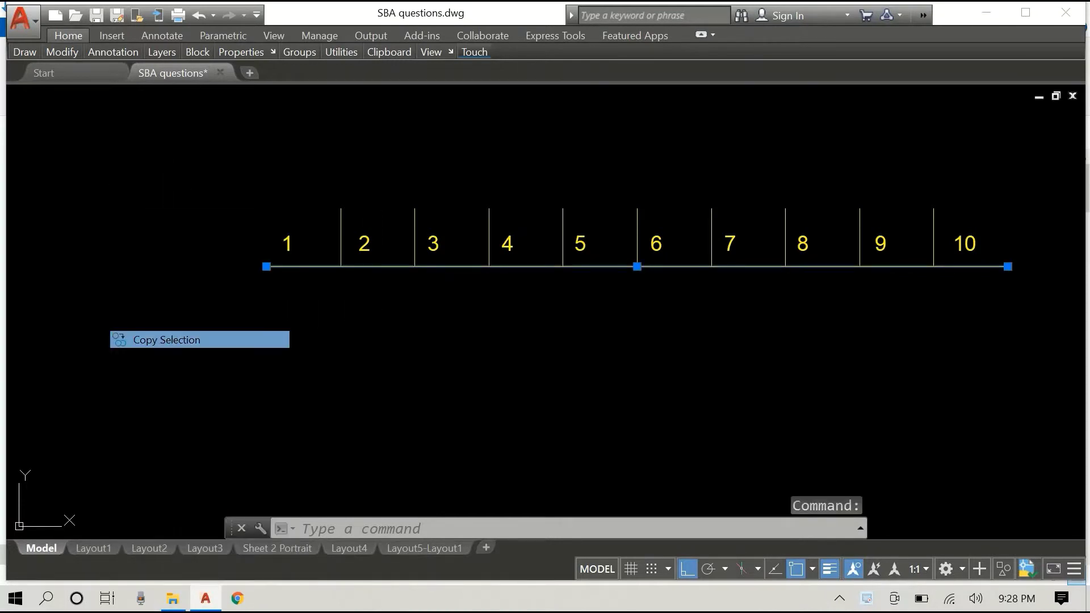
{"action": "left_click", "coordinate": [263, 266]}
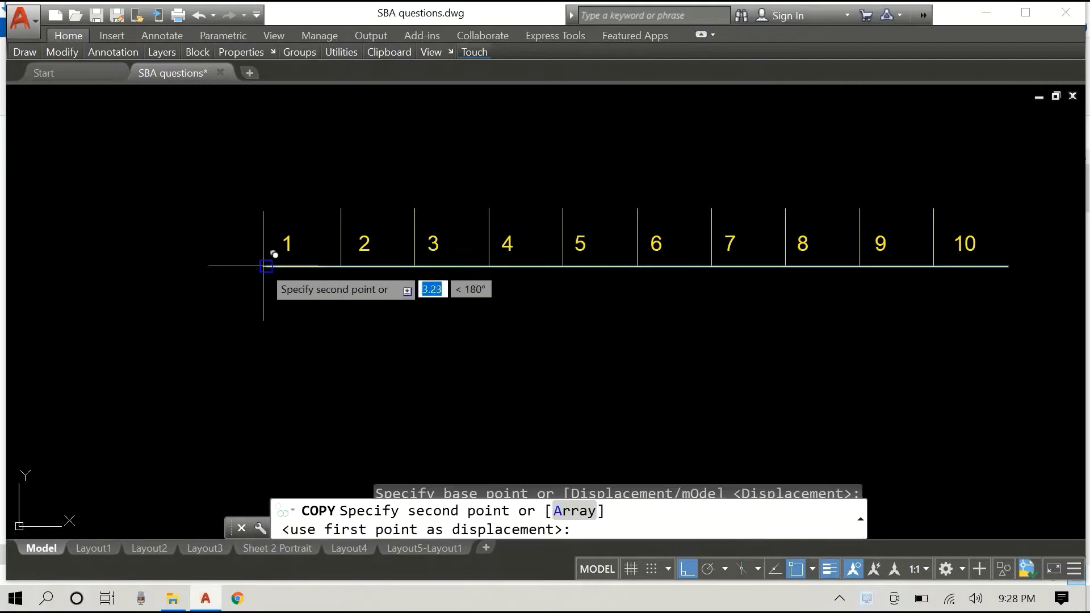
{"action": "left_click", "coordinate": [270, 381]}
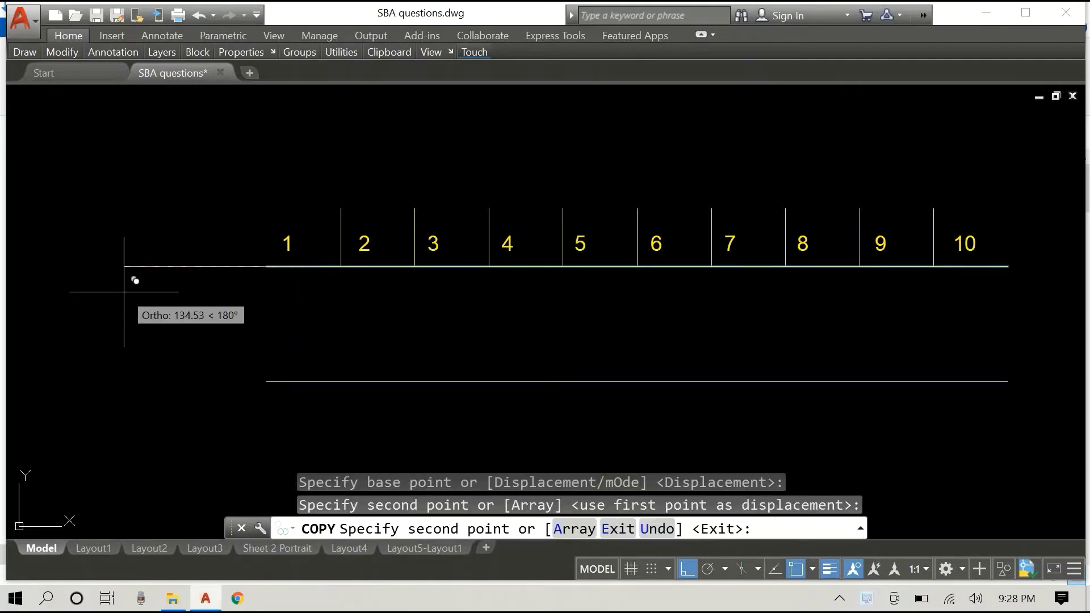
{"action": "key", "text": "Escape"}
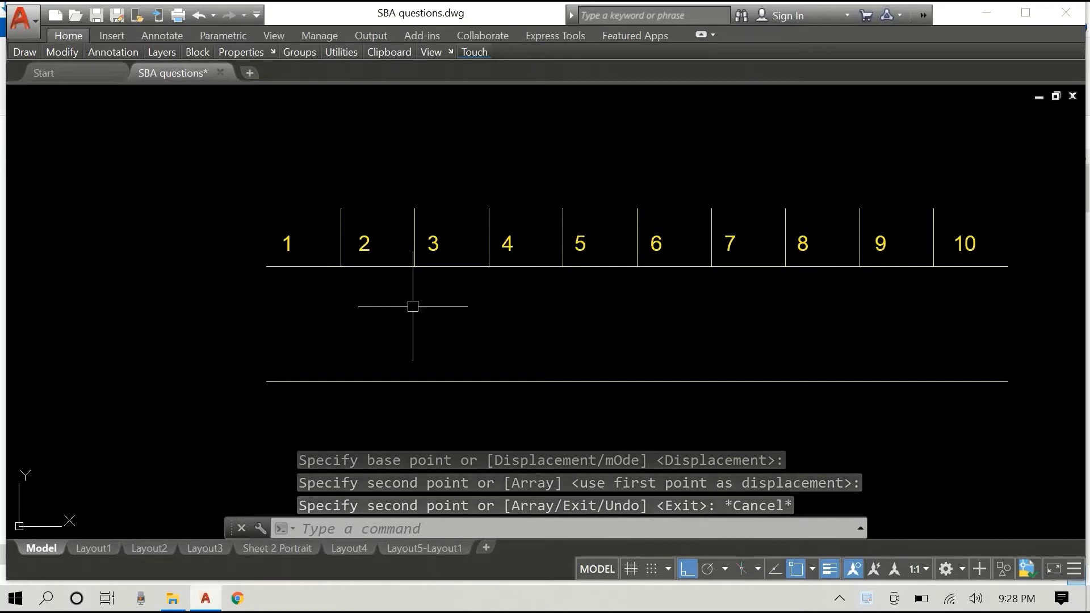
Step: Check the lower line's 700-unit length in Quick Properties, then turn Ortho off
{"action": "scroll", "coordinate": [554, 316], "scroll_direction": "down", "scroll_amount": 2}
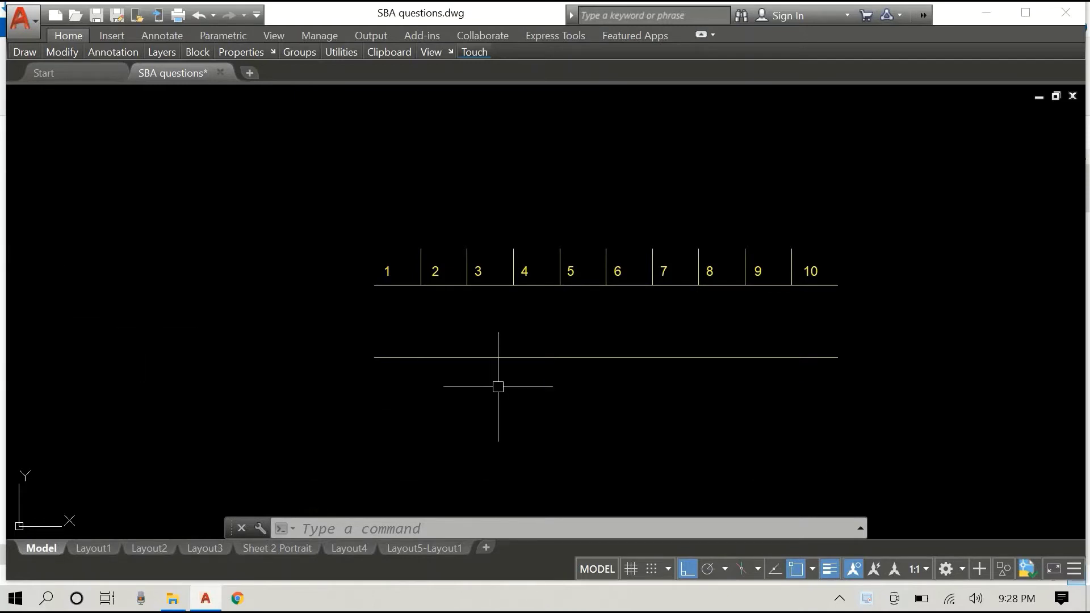
{"action": "left_click", "coordinate": [652, 357]}
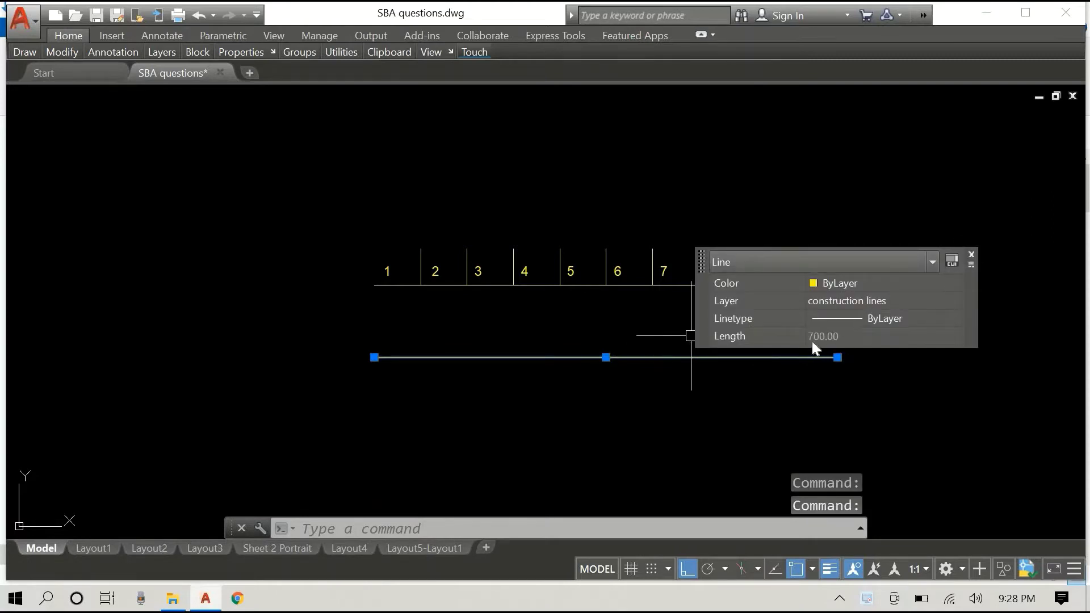
{"action": "left_click", "coordinate": [971, 254]}
{"action": "key", "text": "Escape"}
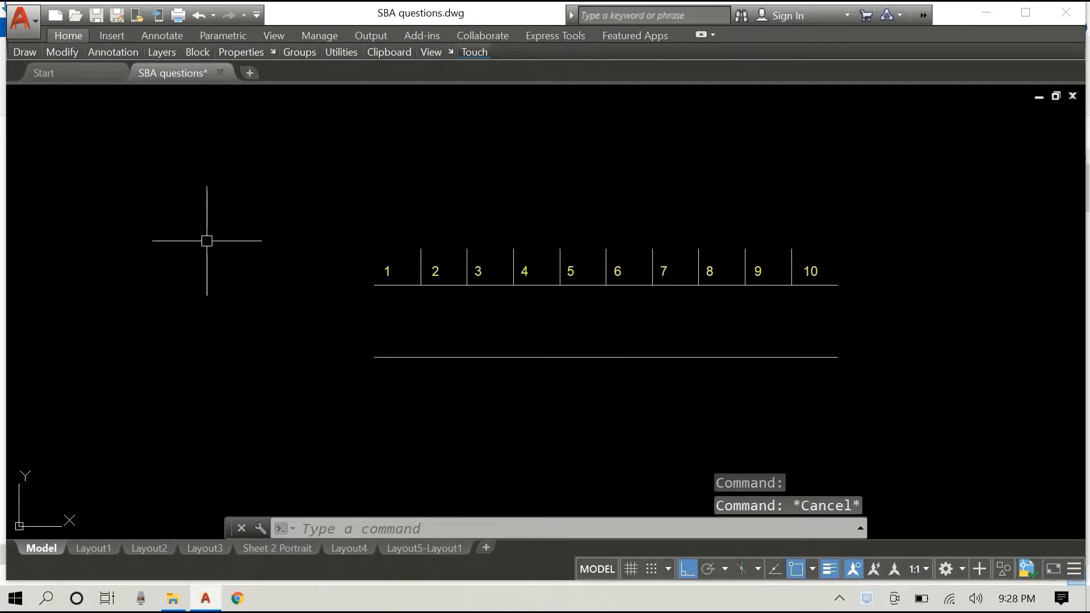
{"action": "key", "text": "F8"}
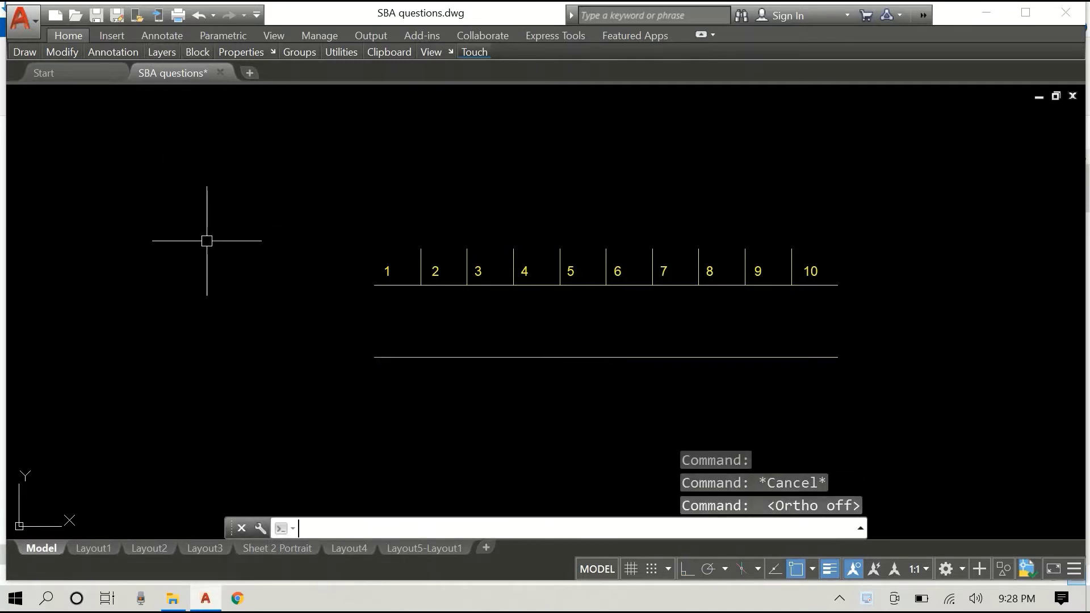
Step: Place the letter A, text height 5, at the lower line's left end
{"action": "type", "text": "text"}
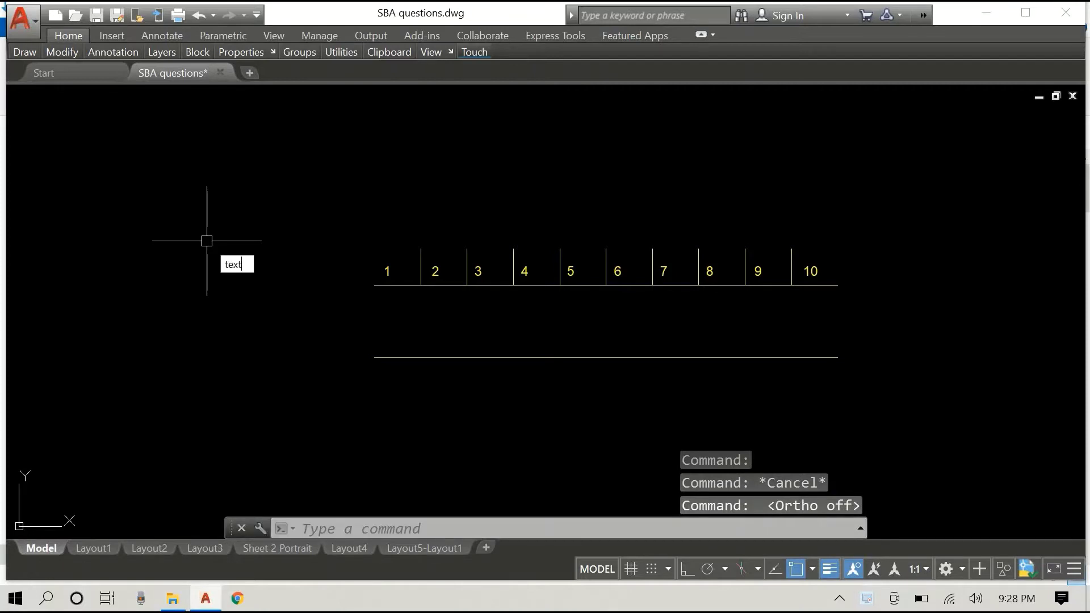
{"action": "key", "text": "Return"}
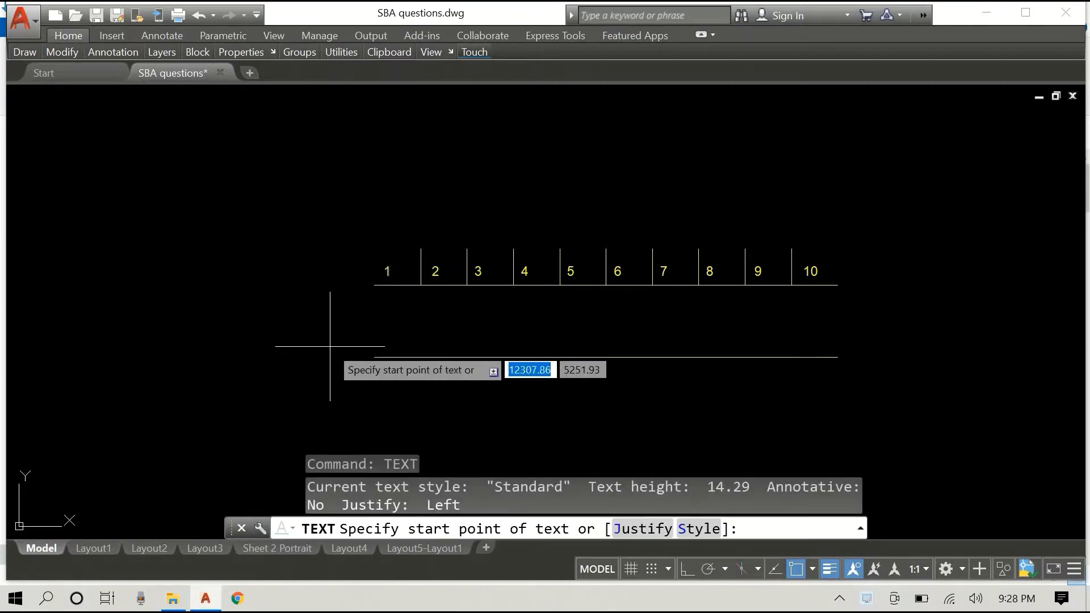
{"action": "left_click", "coordinate": [334, 366]}
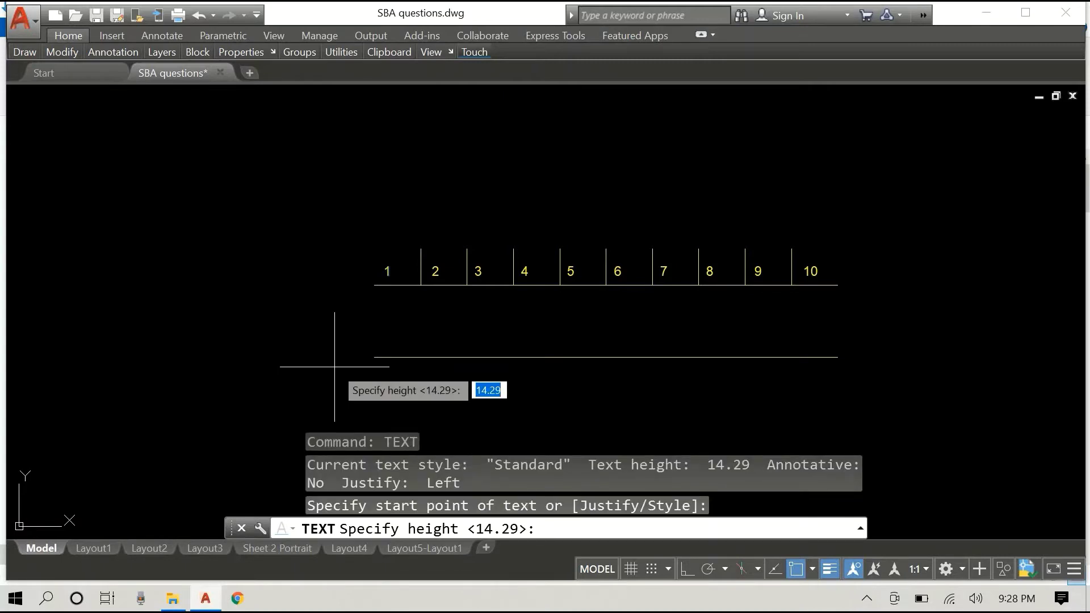
{"action": "type", "text": "4"}
{"action": "key", "text": "BackSpace"}
{"action": "type", "text": "5"}
{"action": "key", "text": "Return"}
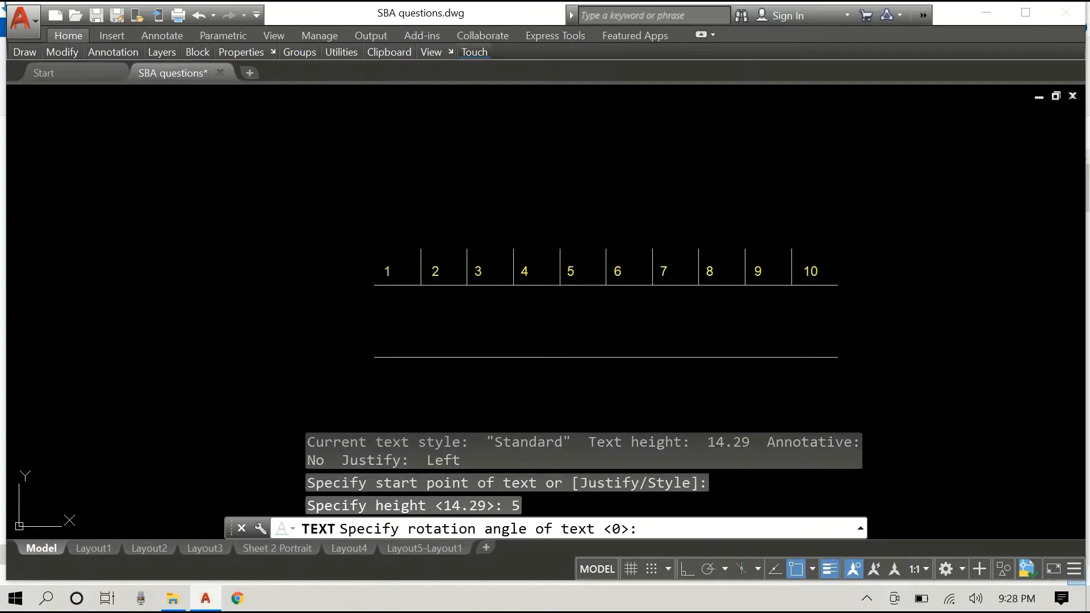
{"action": "key", "text": "Return"}
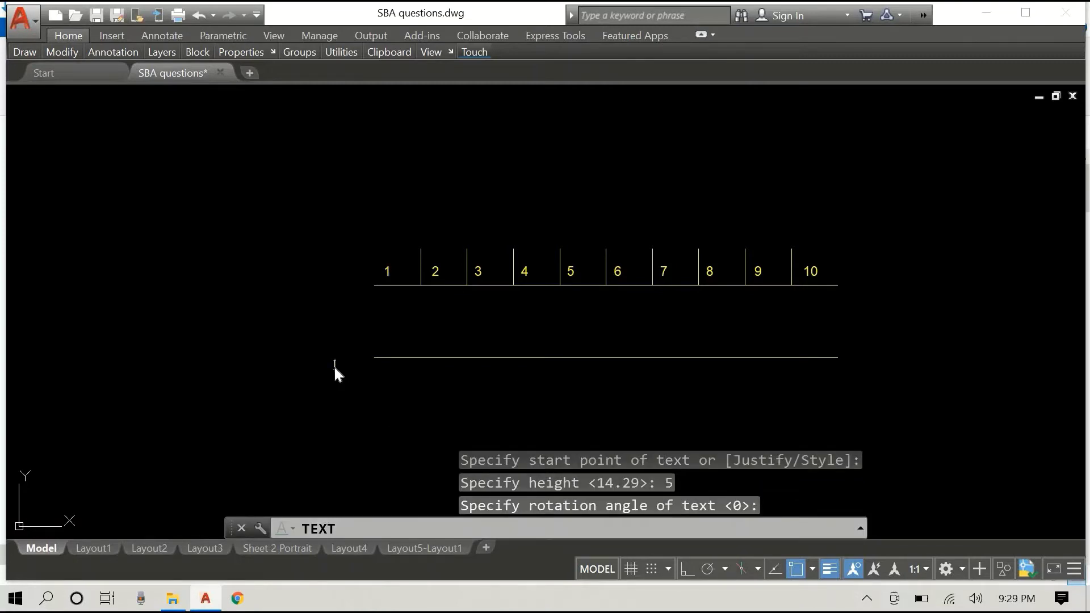
{"action": "type", "text": "A"}
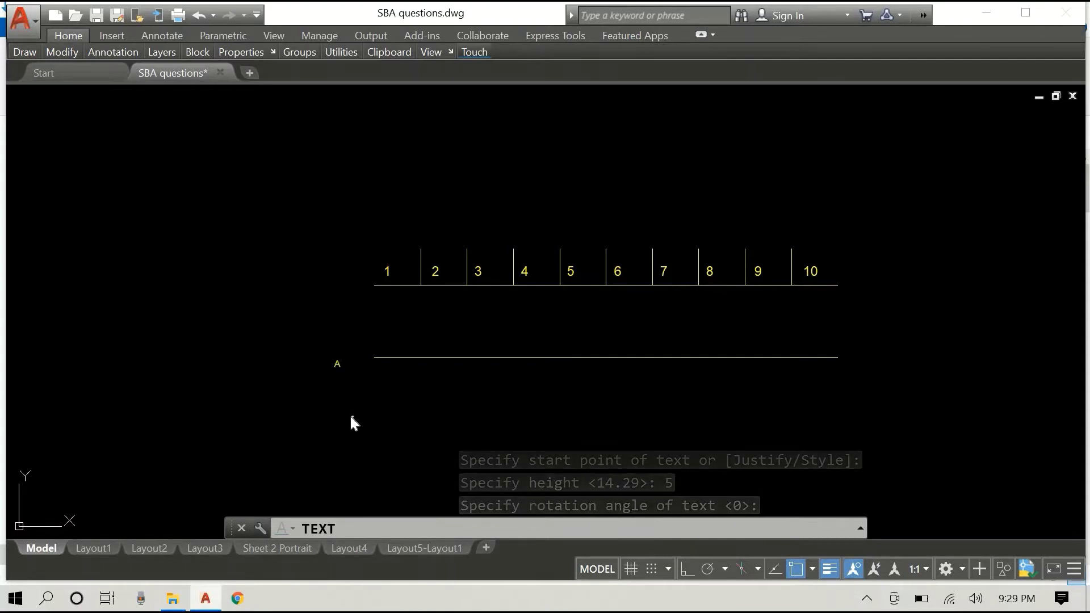
{"action": "key", "text": "Return"}
{"action": "key", "text": "Return"}
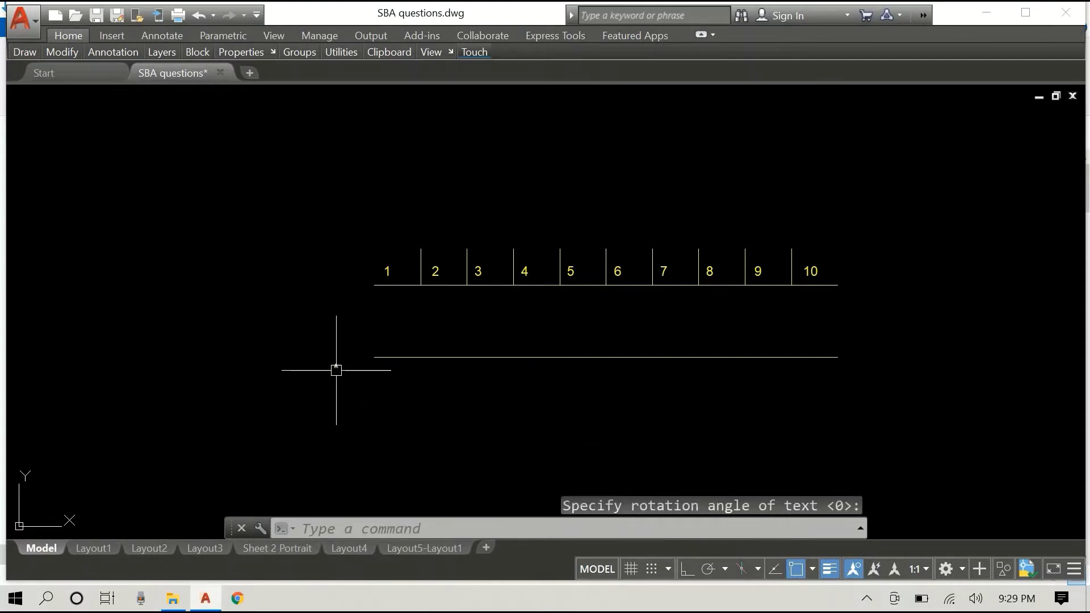
Step: Scale the A label up by a factor of 5
{"action": "scroll", "coordinate": [331, 366], "scroll_direction": "up", "scroll_amount": 4}
{"action": "scroll", "coordinate": [332, 380], "scroll_direction": "down", "scroll_amount": 2}
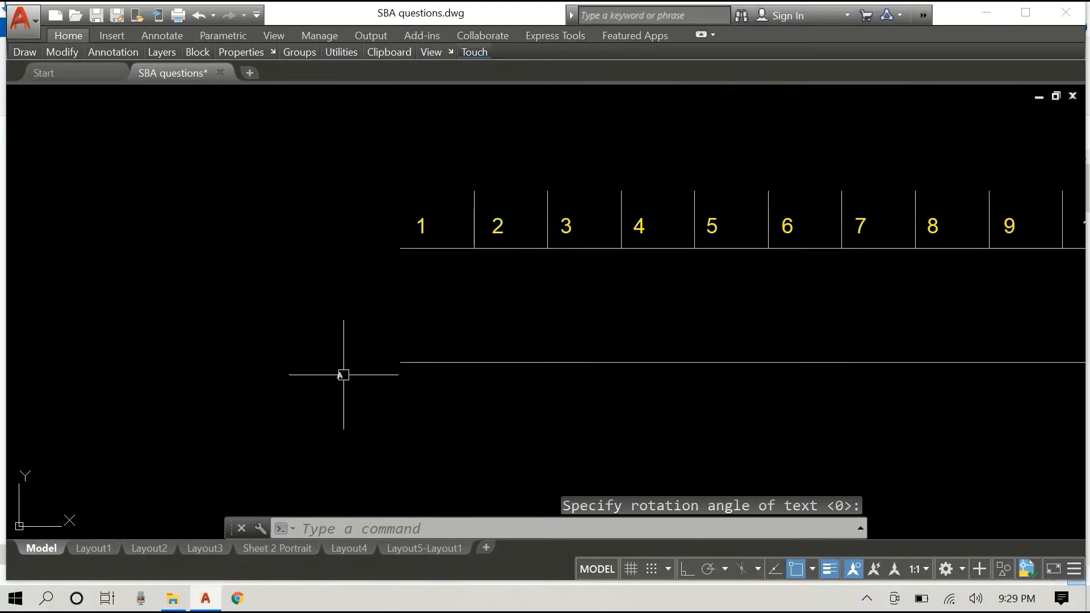
{"action": "left_click", "coordinate": [337, 374]}
{"action": "right_click", "coordinate": [264, 347]}
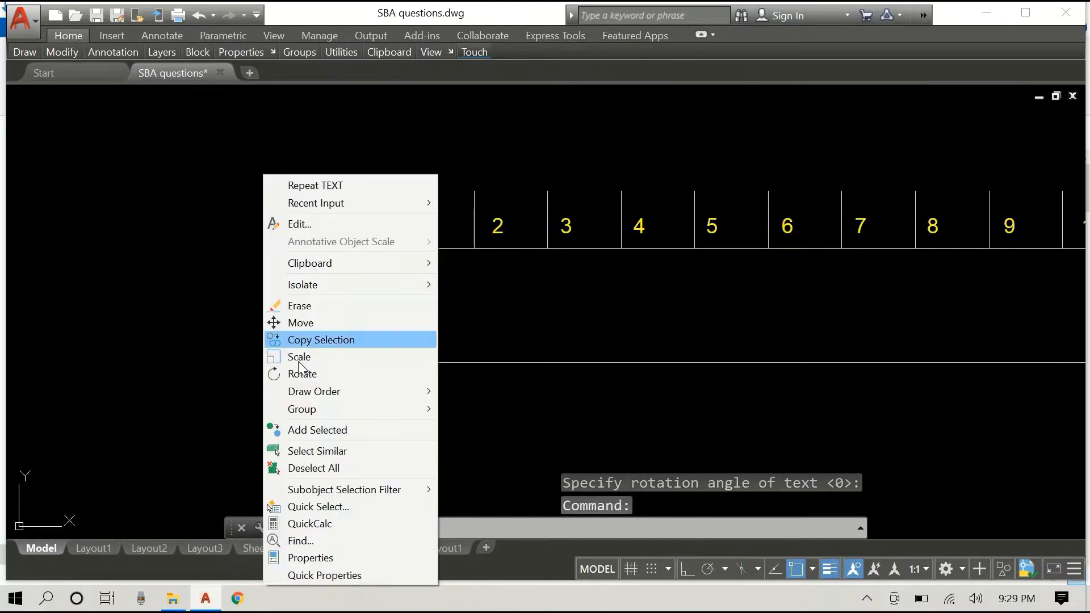
{"action": "left_click", "coordinate": [270, 357]}
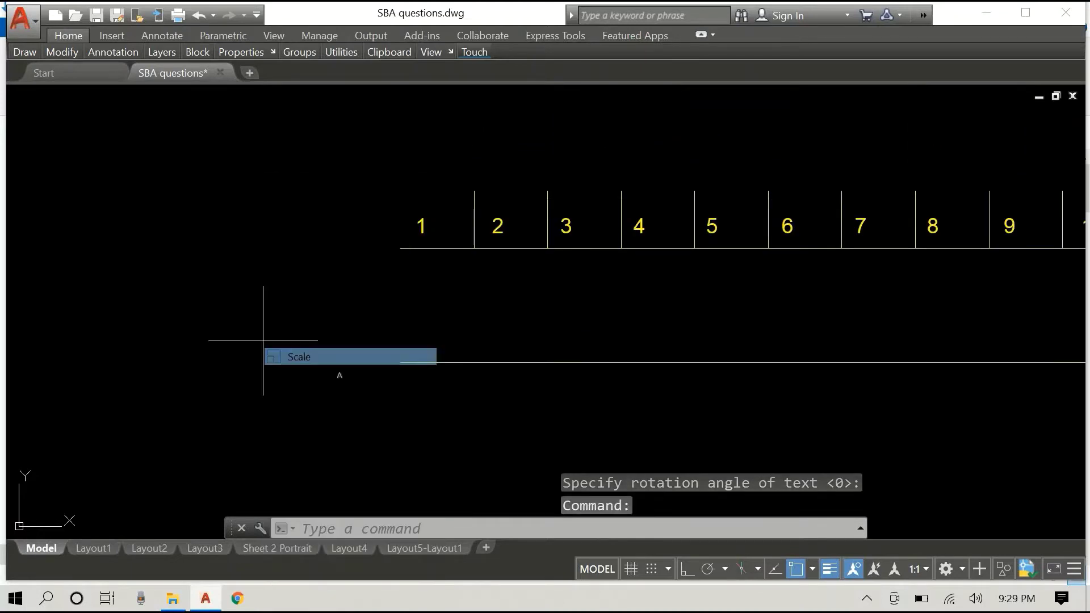
{"action": "left_click", "coordinate": [332, 376]}
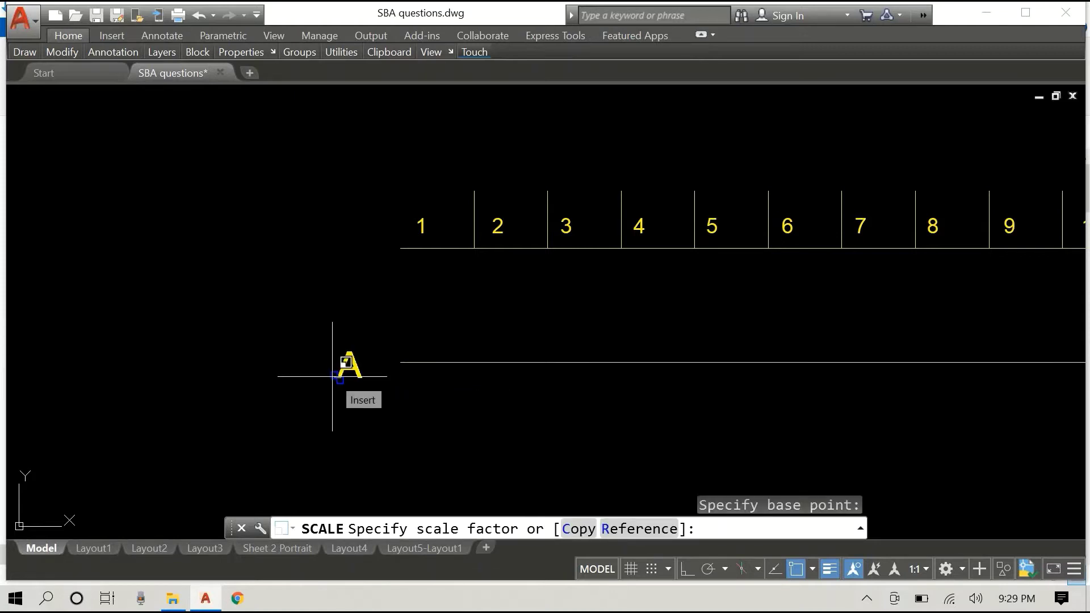
{"action": "type", "text": "5"}
{"action": "key", "text": "Return"}
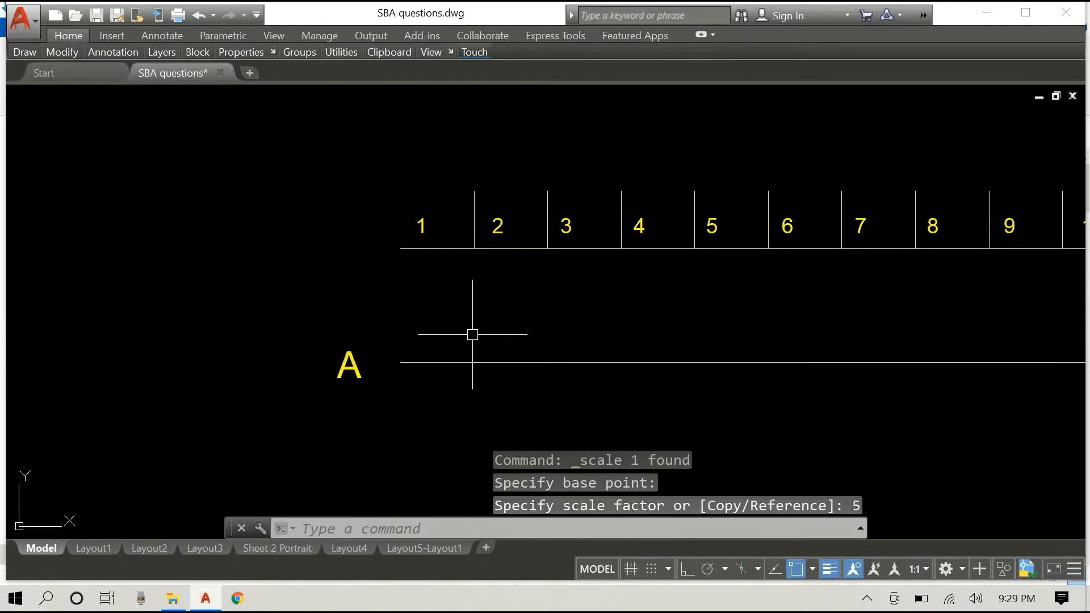
Step: Copy the A label level to the right end of the lower line
{"action": "scroll", "coordinate": [499, 323], "scroll_direction": "down", "scroll_amount": 5}
{"action": "scroll", "coordinate": [474, 315], "scroll_direction": "up", "scroll_amount": 2}
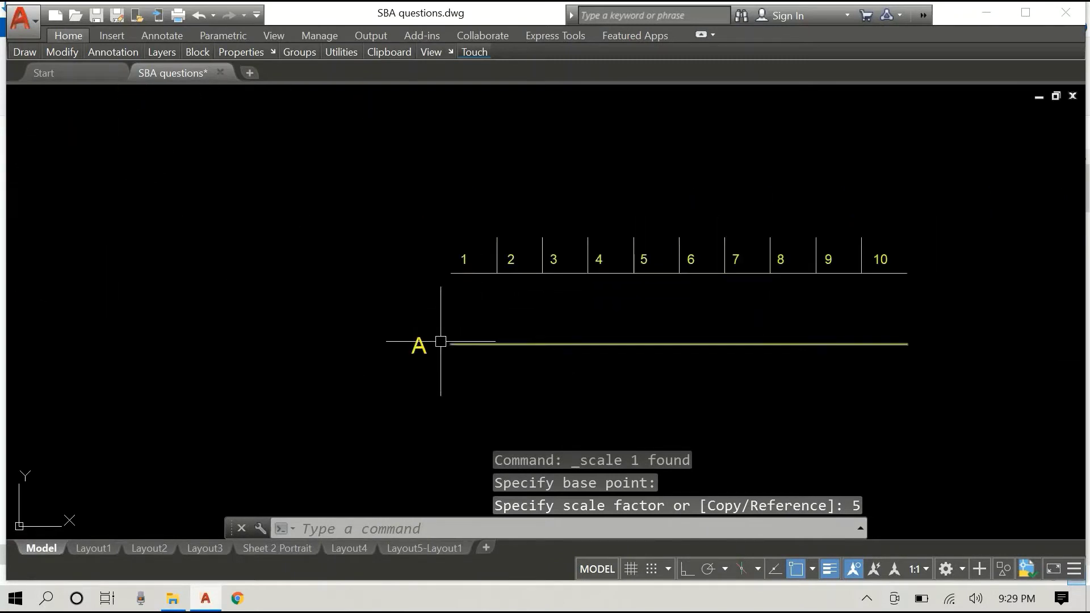
{"action": "right_click", "coordinate": [373, 323]}
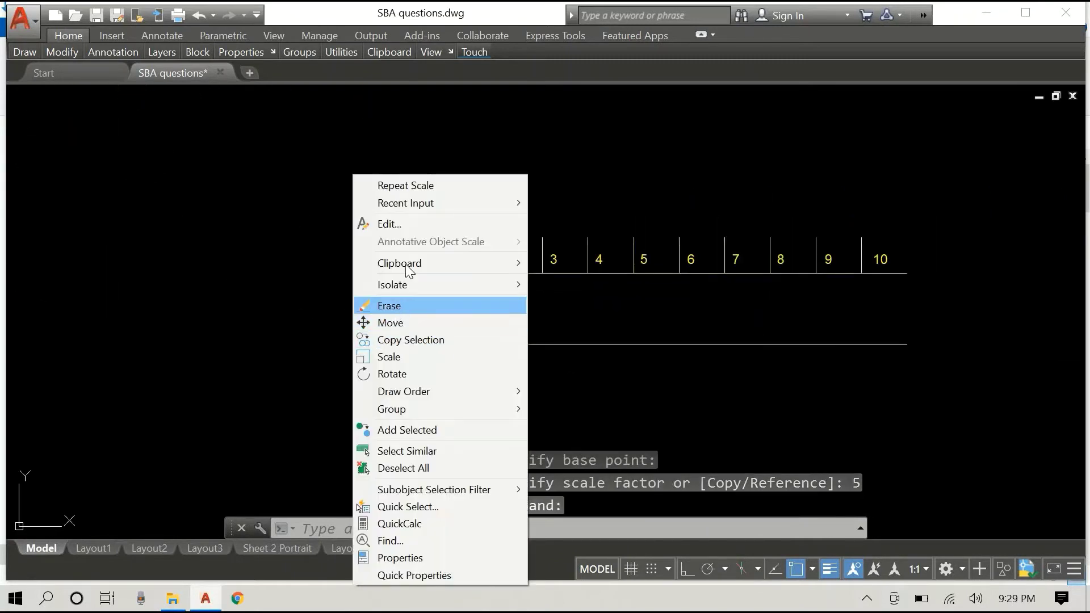
{"action": "left_click", "coordinate": [420, 344]}
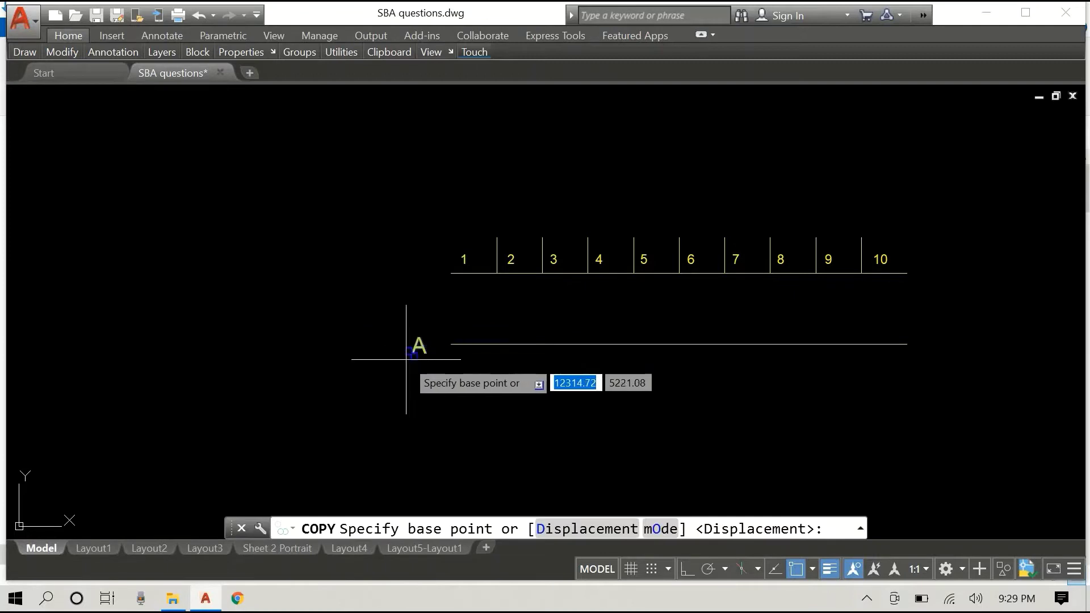
{"action": "left_click", "coordinate": [414, 343]}
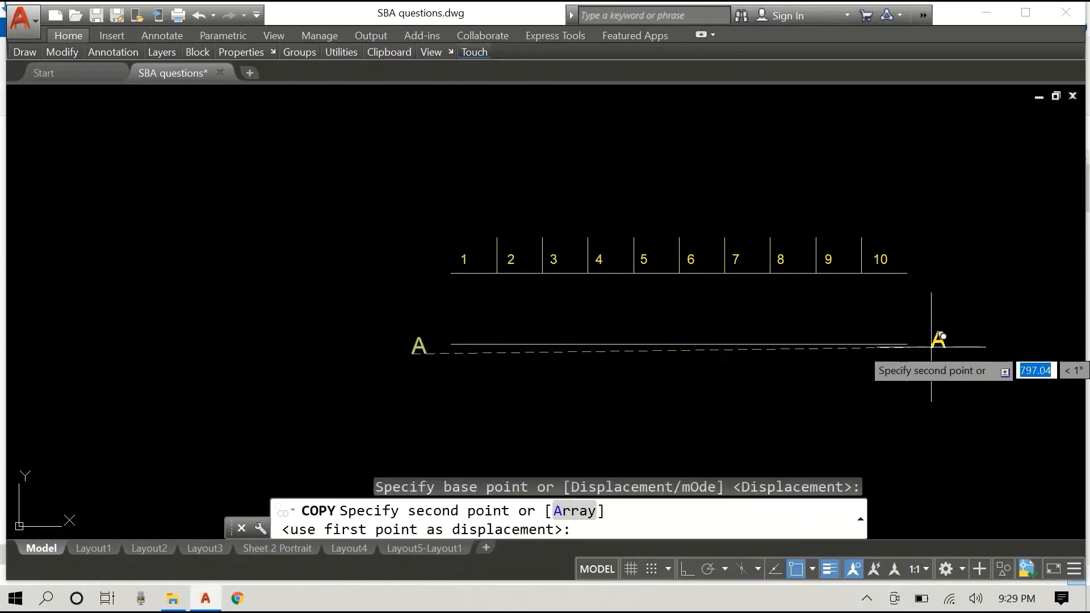
{"action": "key", "text": "F8"}
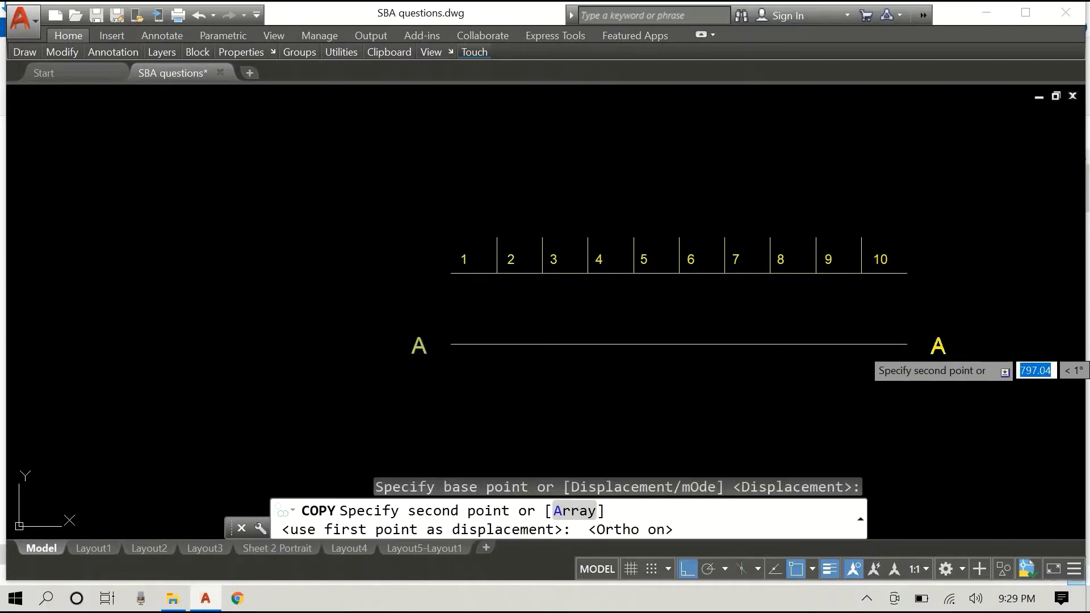
{"action": "left_click", "coordinate": [934, 349]}
{"action": "key", "text": "Escape"}
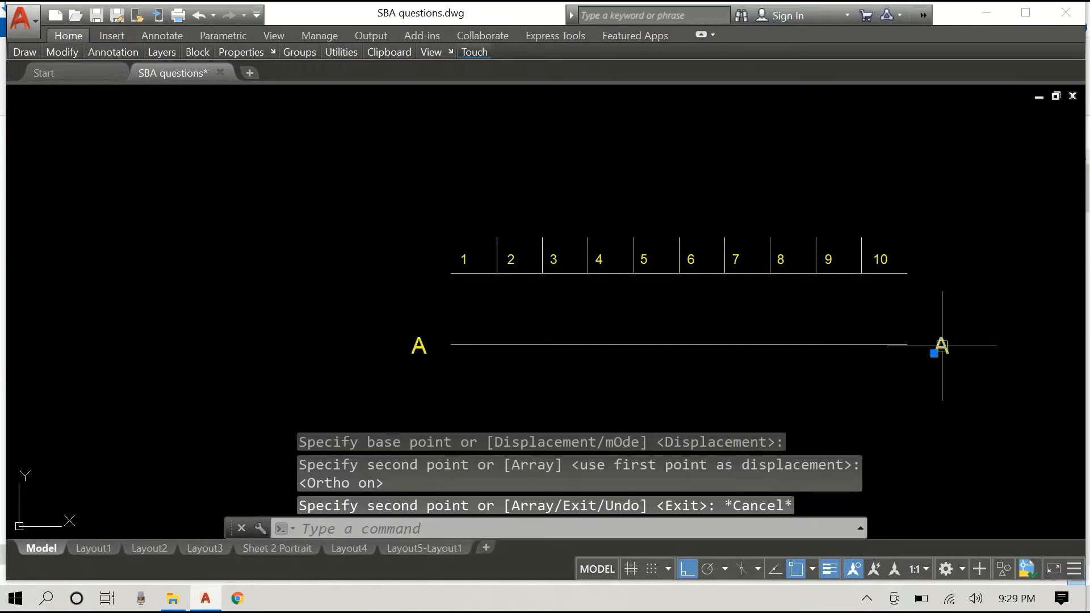
Step: Change the right-hand label's text to B
{"action": "right_click", "coordinate": [941, 345]}
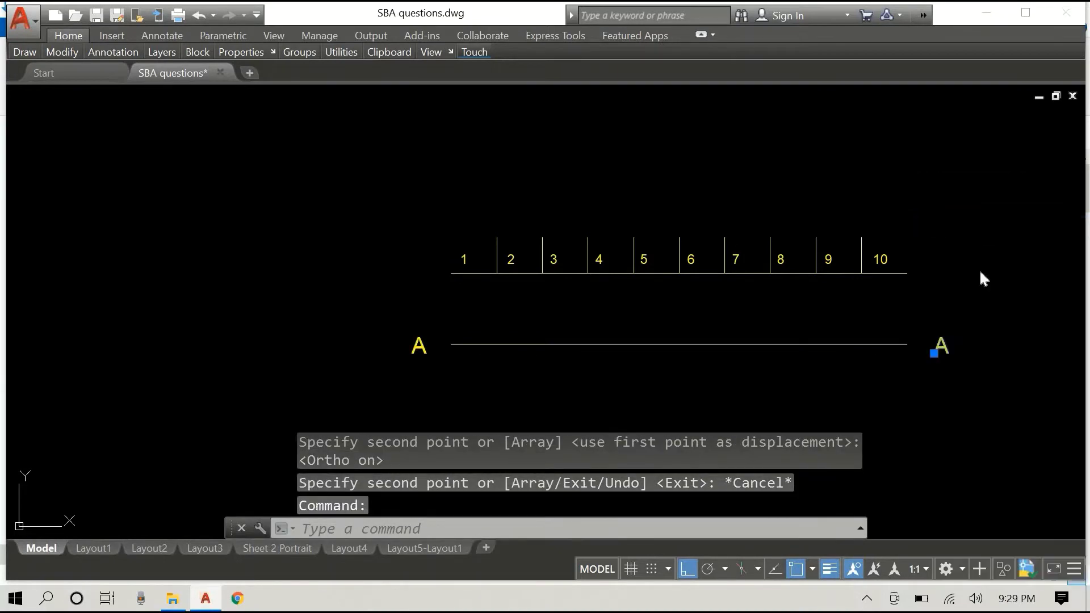
{"action": "double_click", "coordinate": [954, 352]}
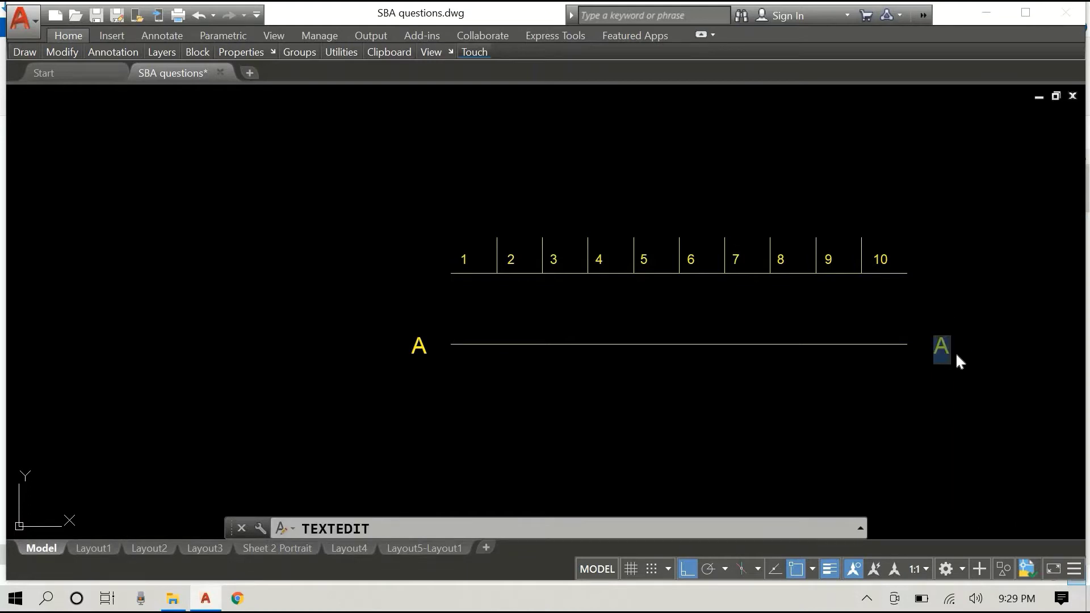
{"action": "type", "text": "B"}
{"action": "key", "text": "Return"}
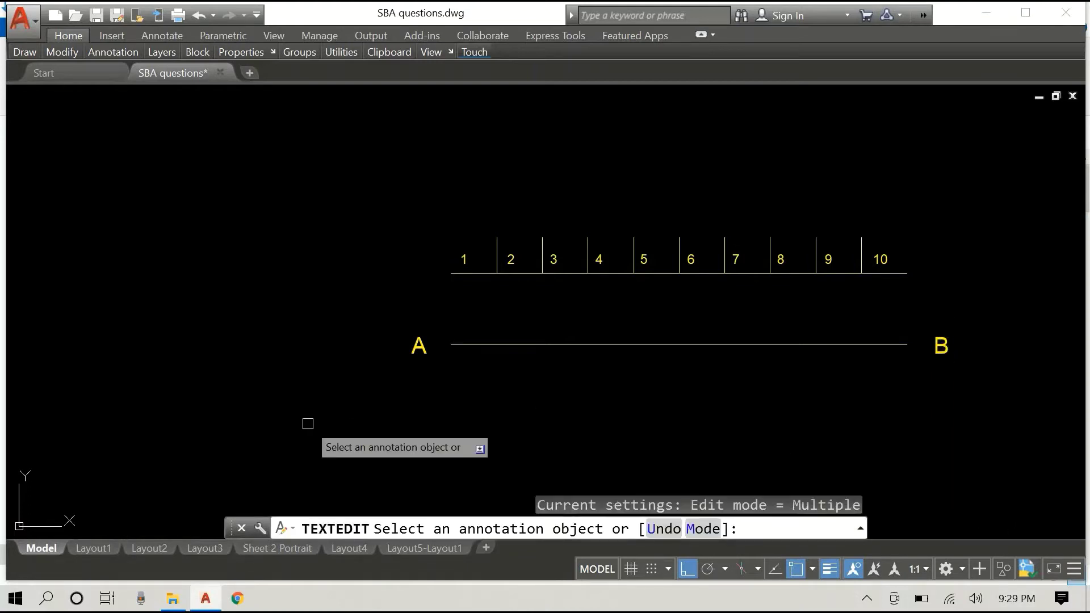
{"action": "right_click", "coordinate": [268, 369]}
{"action": "left_click", "coordinate": [271, 378]}
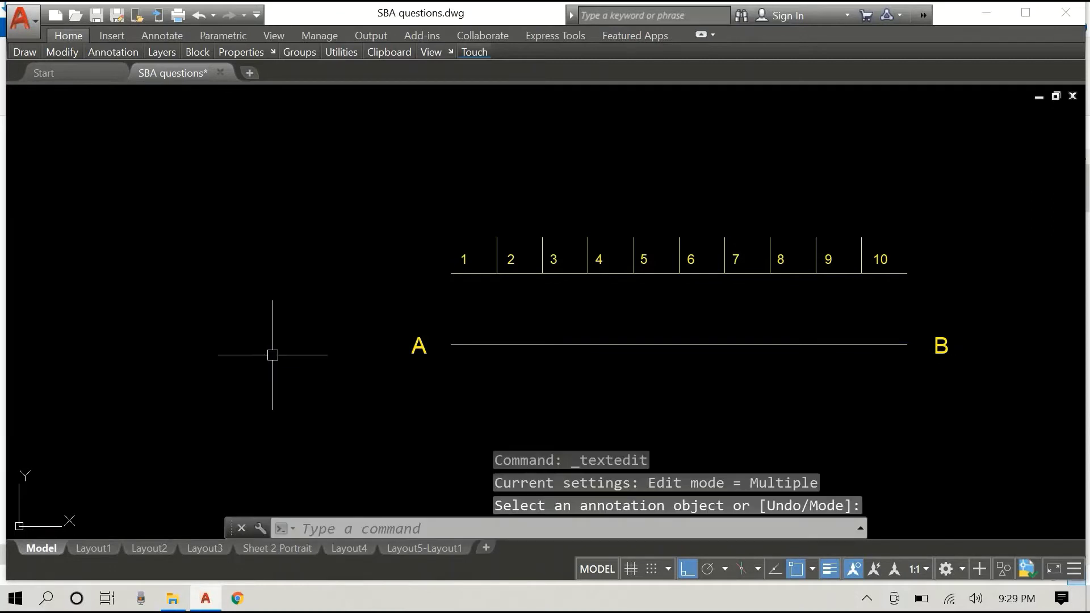
{"action": "scroll", "coordinate": [323, 283], "scroll_direction": "down", "scroll_amount": 2}
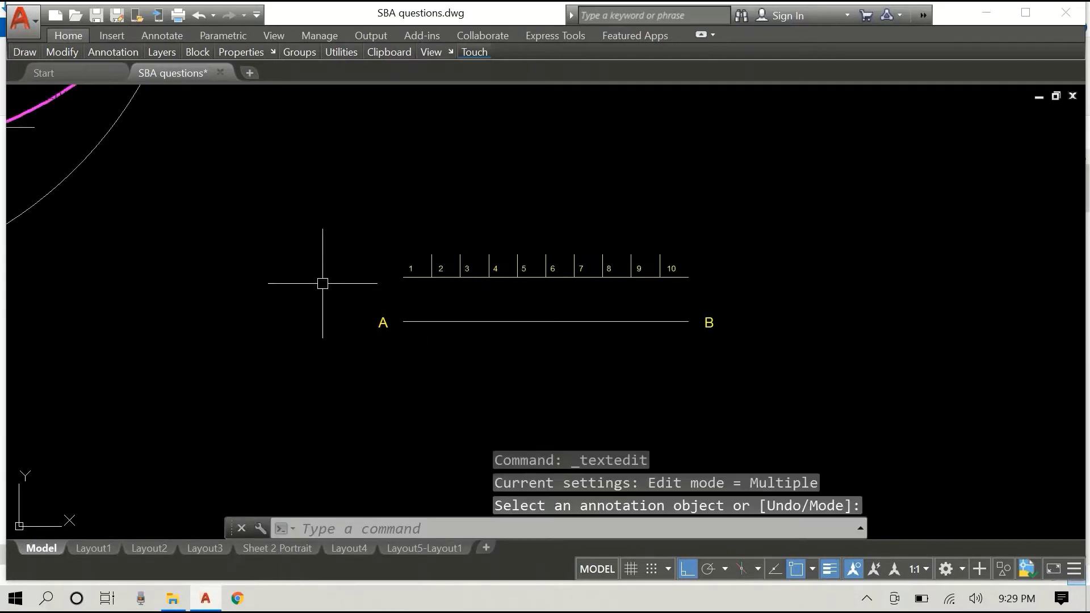
Step: With Ortho off, draw an inclined line from point A down and to the right
{"action": "key", "text": "F8"}
{"action": "scroll", "coordinate": [525, 289], "scroll_direction": "up", "scroll_amount": 2}
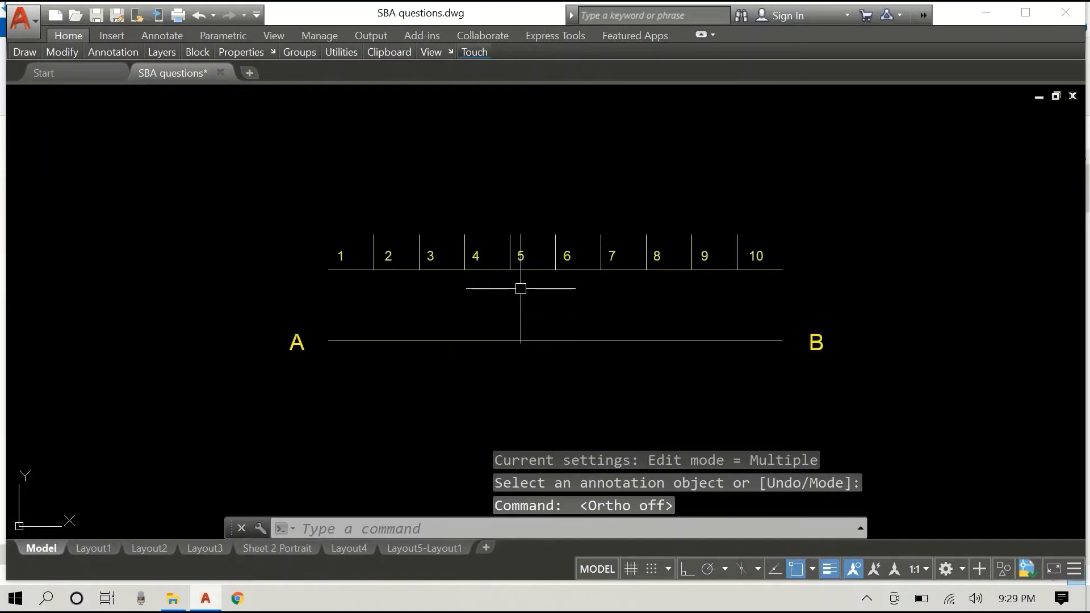
{"action": "right_click", "coordinate": [227, 248]}
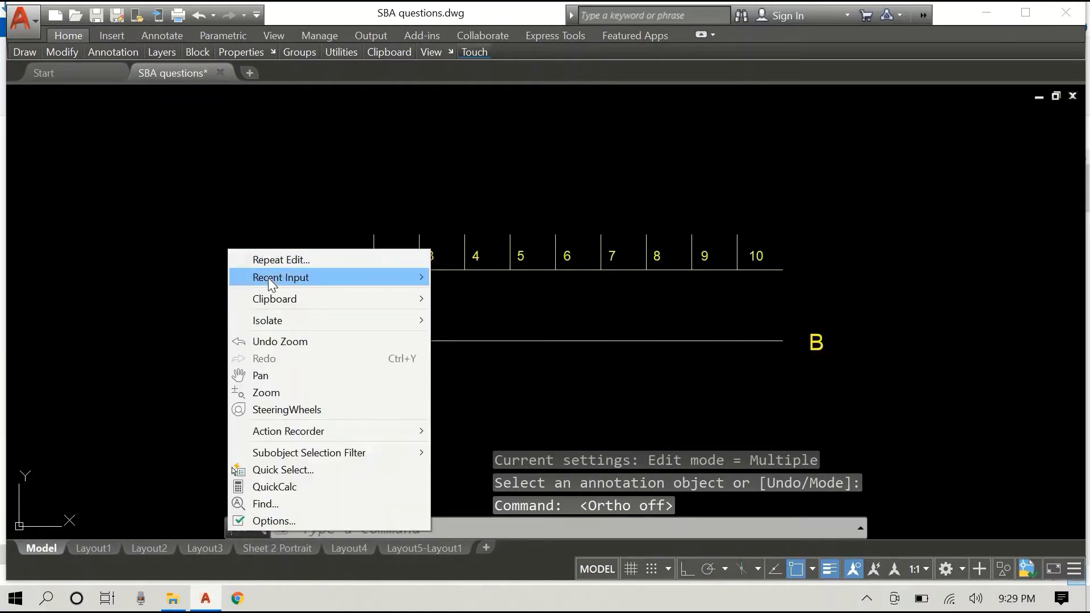
{"action": "mouse_move", "coordinate": [268, 278]}
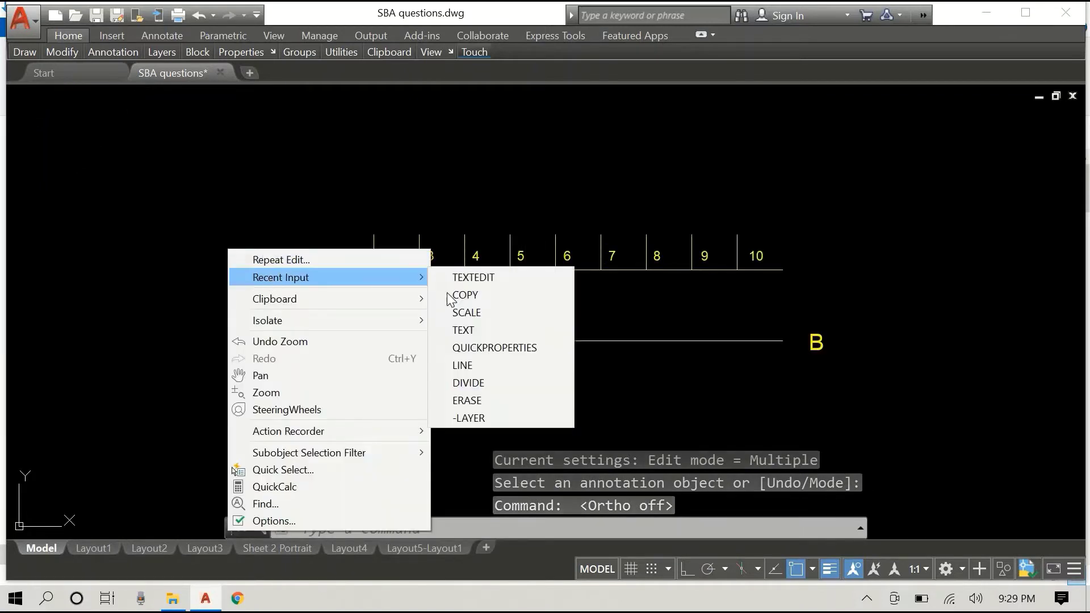
{"action": "left_click", "coordinate": [462, 365]}
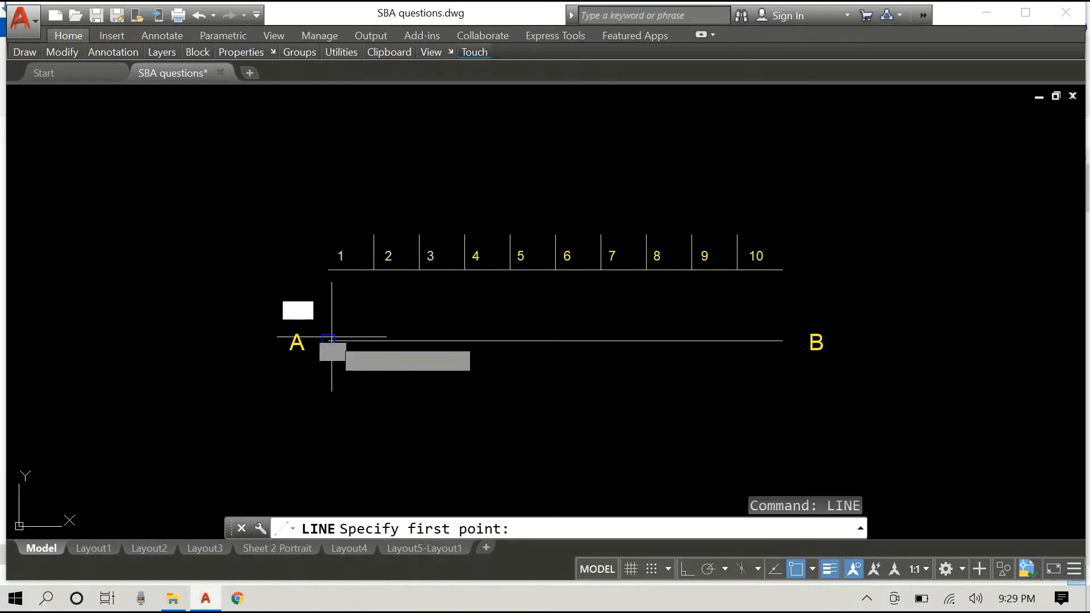
{"action": "left_click", "coordinate": [329, 341]}
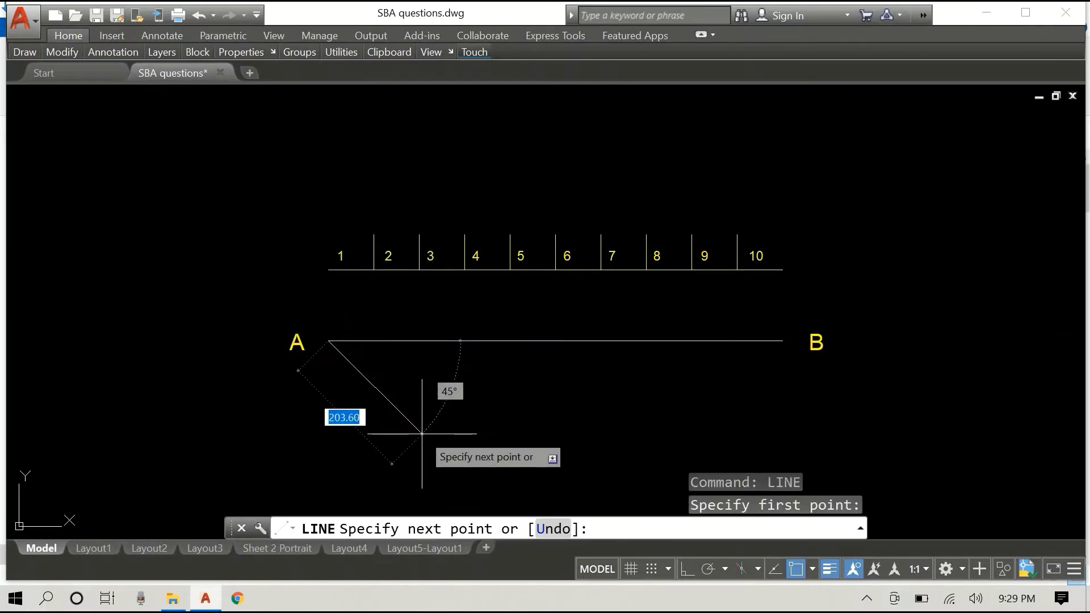
{"action": "left_click", "coordinate": [525, 495]}
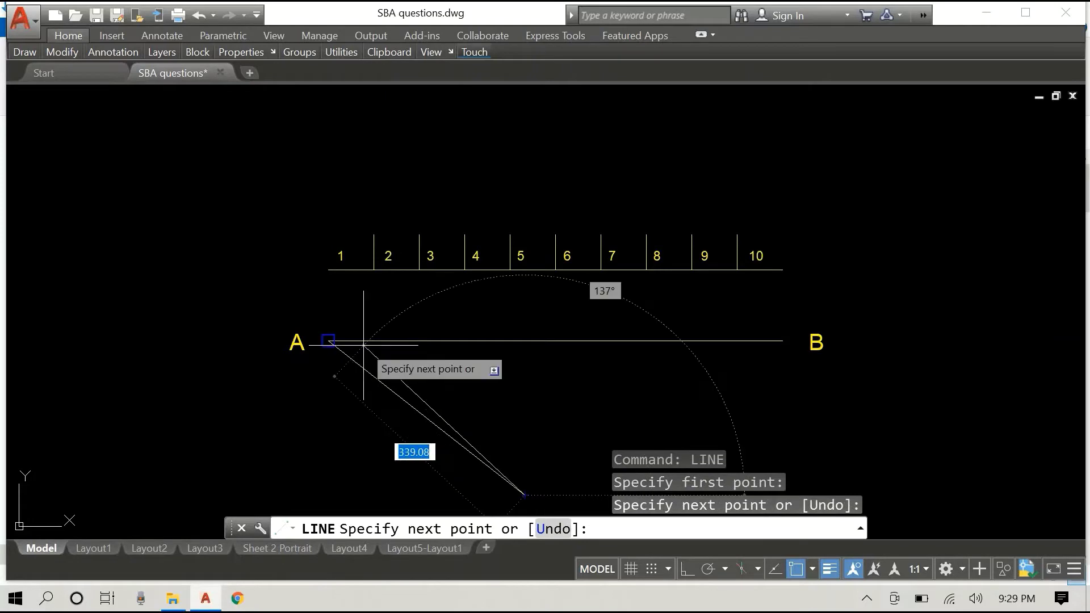
{"action": "key", "text": "Escape"}
{"action": "scroll", "coordinate": [380, 373], "scroll_direction": "up", "scroll_amount": 2}
{"action": "scroll", "coordinate": [375, 376], "scroll_direction": "down", "scroll_amount": 2}
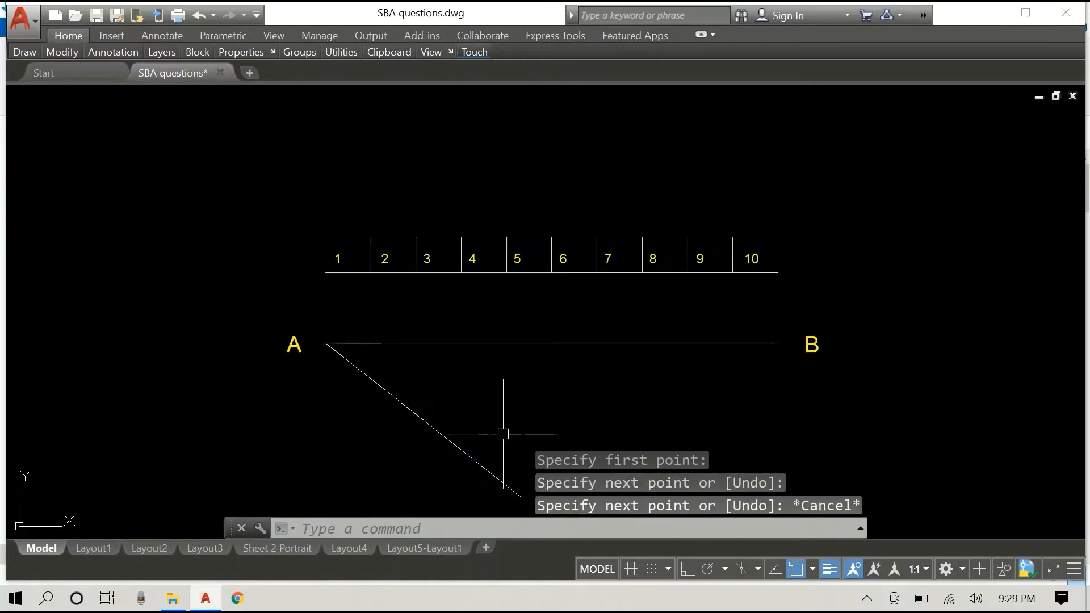
{"action": "middle_click_drag", "start_coordinate": [650, 390], "coordinate": [650, 292]}
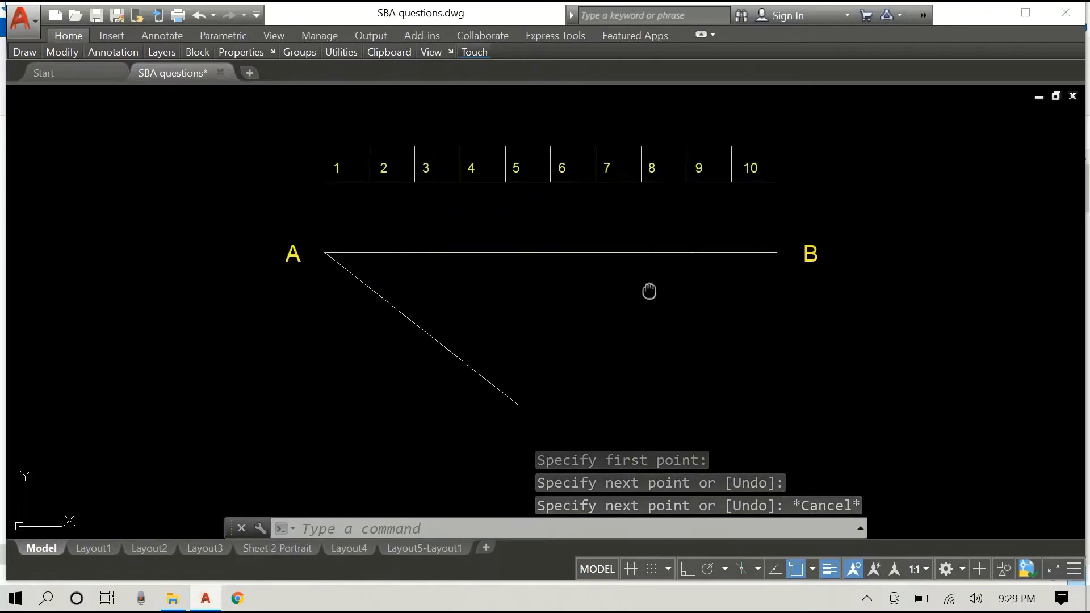
{"action": "middle_click", "coordinate": [650, 292]}
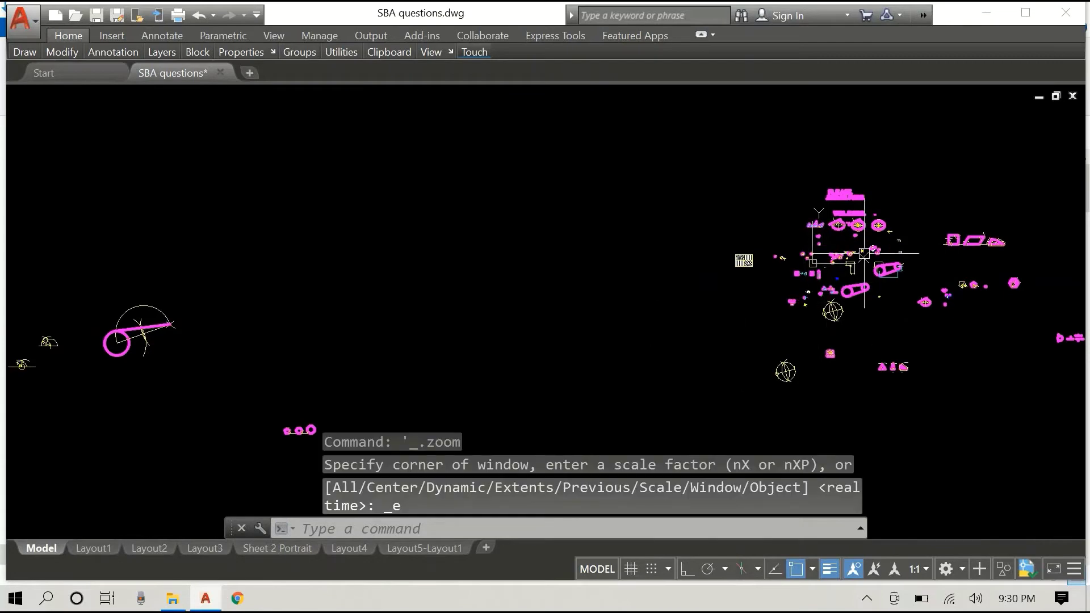
{"action": "scroll", "coordinate": [869, 251], "scroll_direction": "up", "scroll_amount": 3}
{"action": "scroll", "coordinate": [929, 247], "scroll_direction": "up", "scroll_amount": 2}
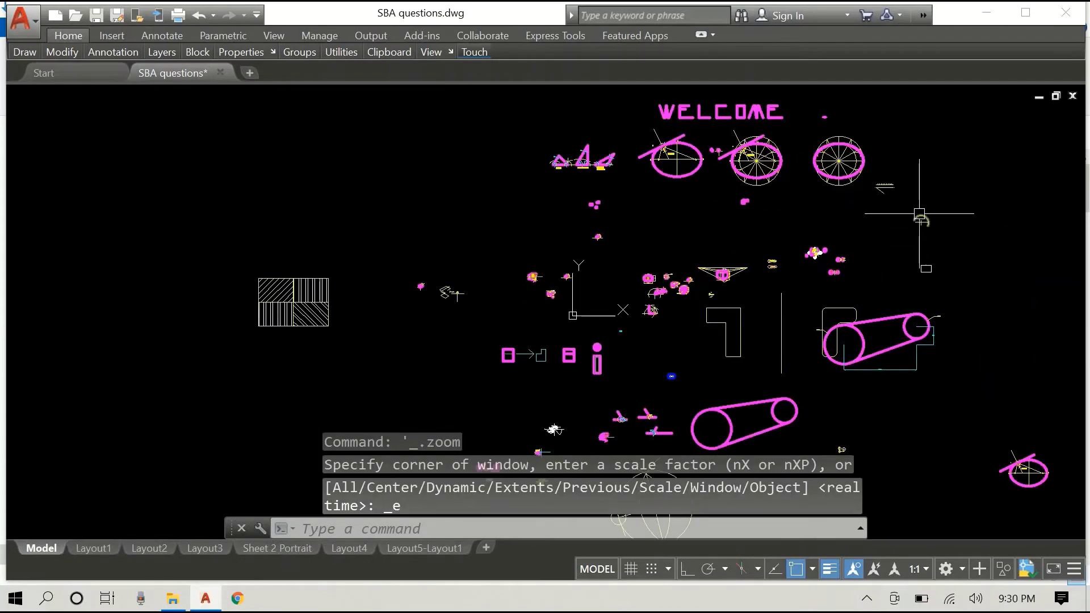
{"action": "scroll", "coordinate": [837, 263], "scroll_direction": "up", "scroll_amount": 4}
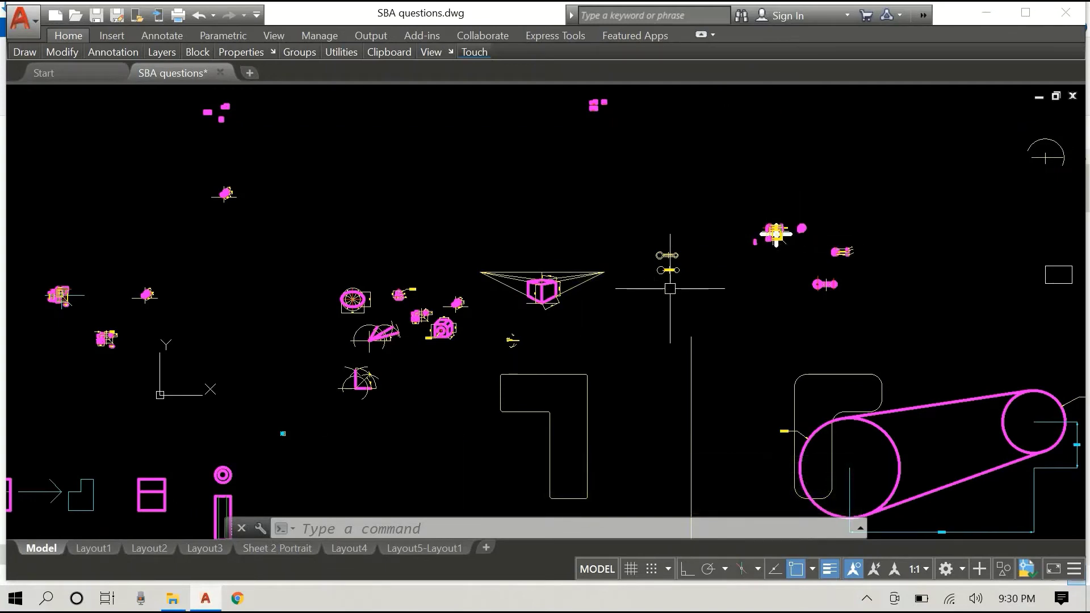
{"action": "scroll", "coordinate": [867, 249], "scroll_direction": "down", "scroll_amount": 4}
{"action": "scroll", "coordinate": [903, 173], "scroll_direction": "up", "scroll_amount": 6}
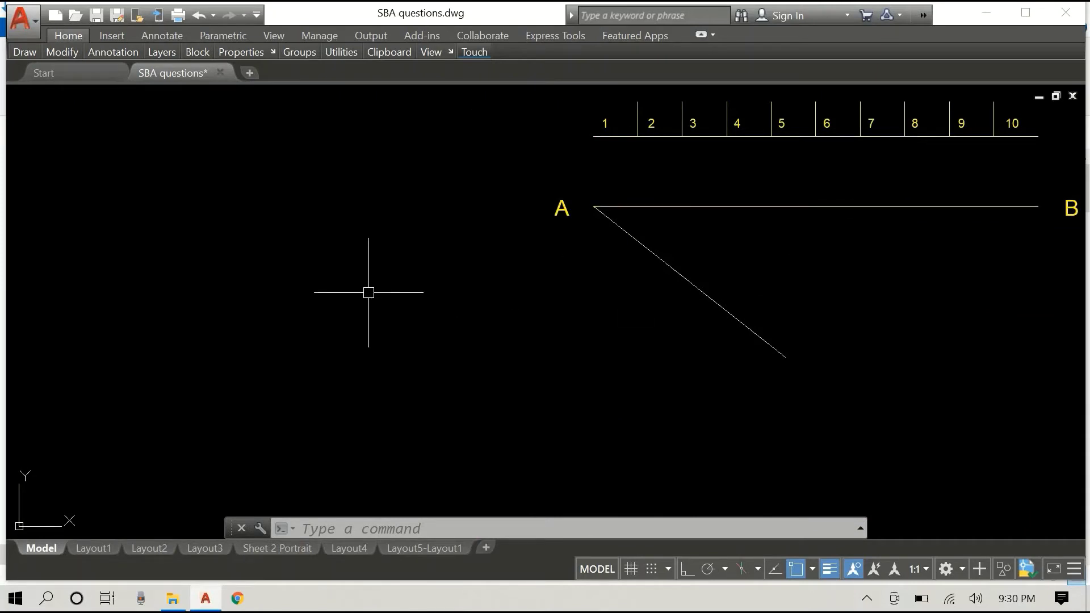
Step: Copy label A to the lower end of the inclined line
{"action": "key", "text": "Return"}
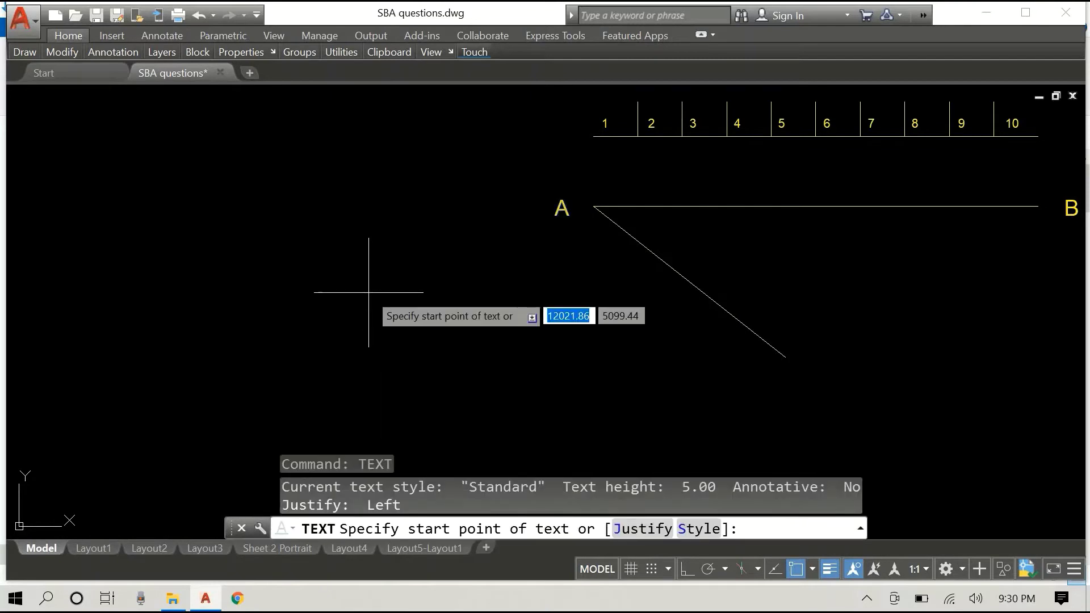
{"action": "key", "text": "Escape"}
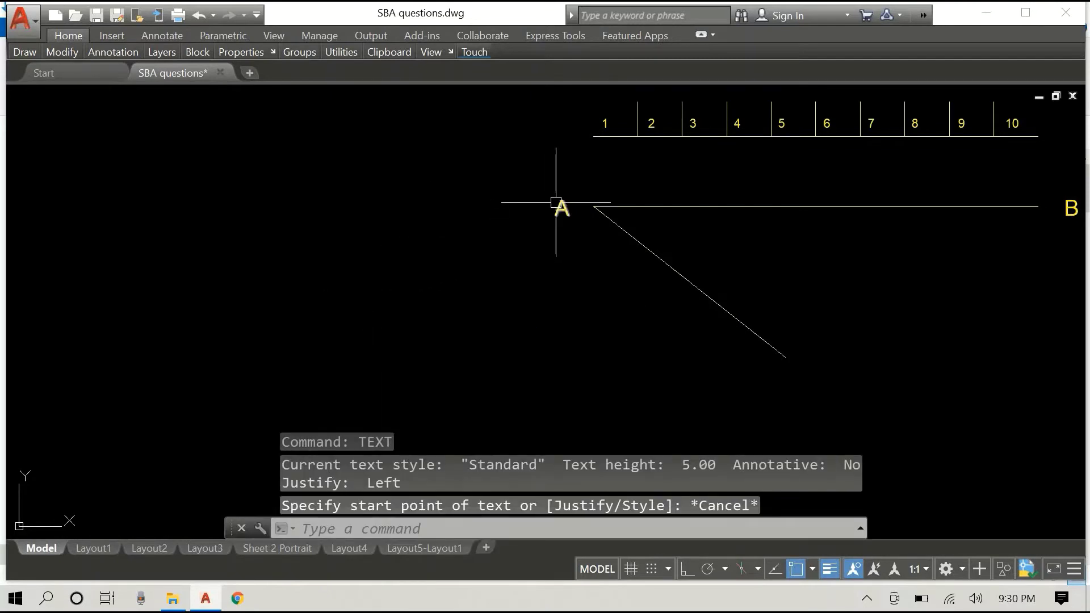
{"action": "left_click", "coordinate": [559, 207]}
{"action": "right_click", "coordinate": [409, 202]}
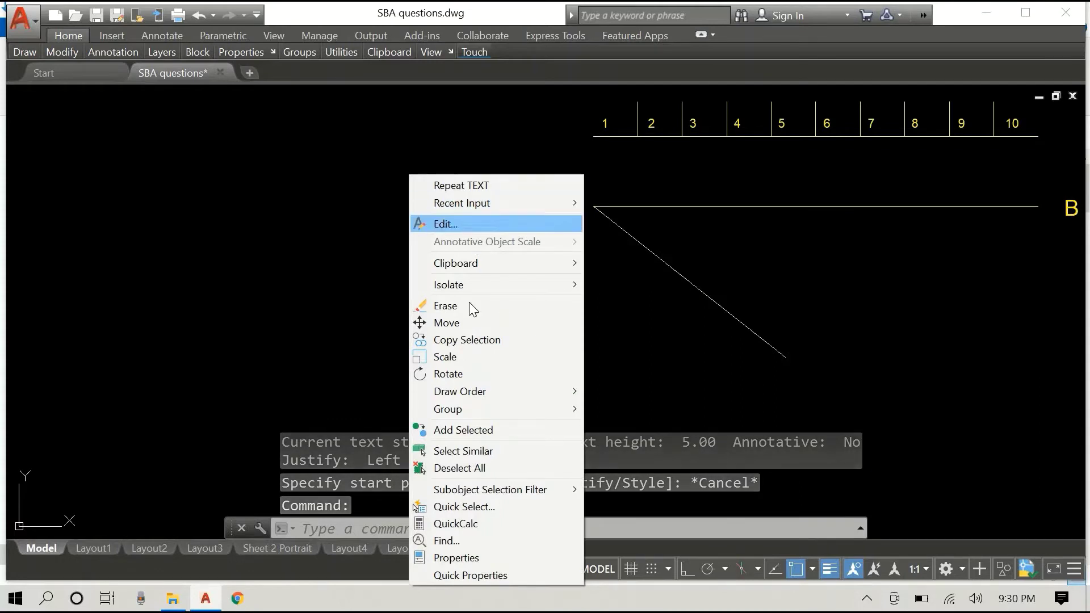
{"action": "left_click", "coordinate": [460, 346]}
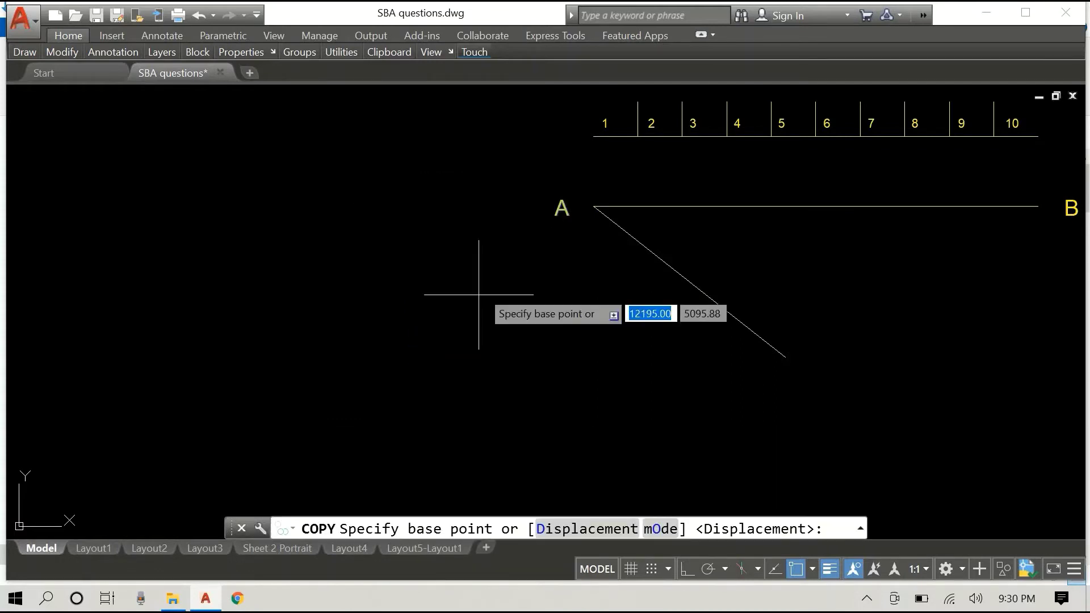
{"action": "left_click", "coordinate": [560, 215]}
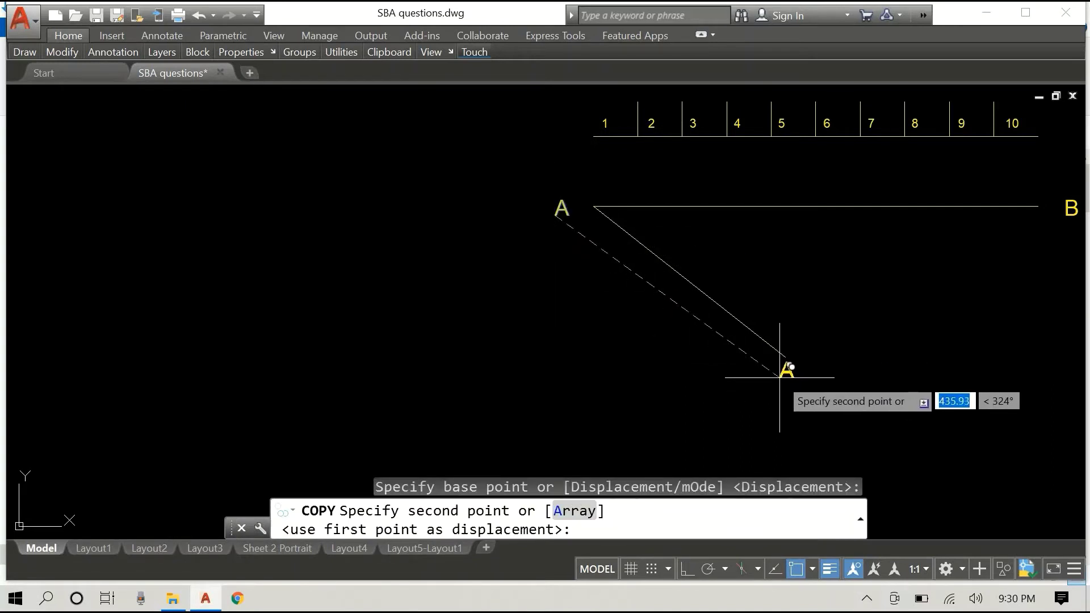
{"action": "left_click", "coordinate": [780, 376]}
{"action": "key", "text": "Escape"}
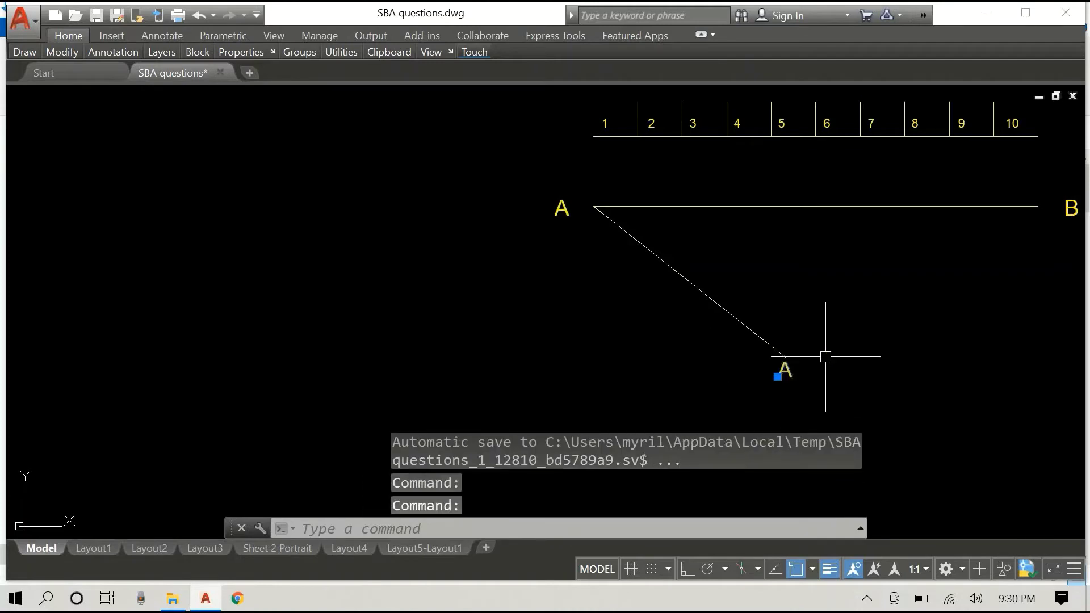
Step: Edit the copied label's text to C
{"action": "right_click", "coordinate": [845, 358]}
{"action": "left_click", "coordinate": [914, 224]}
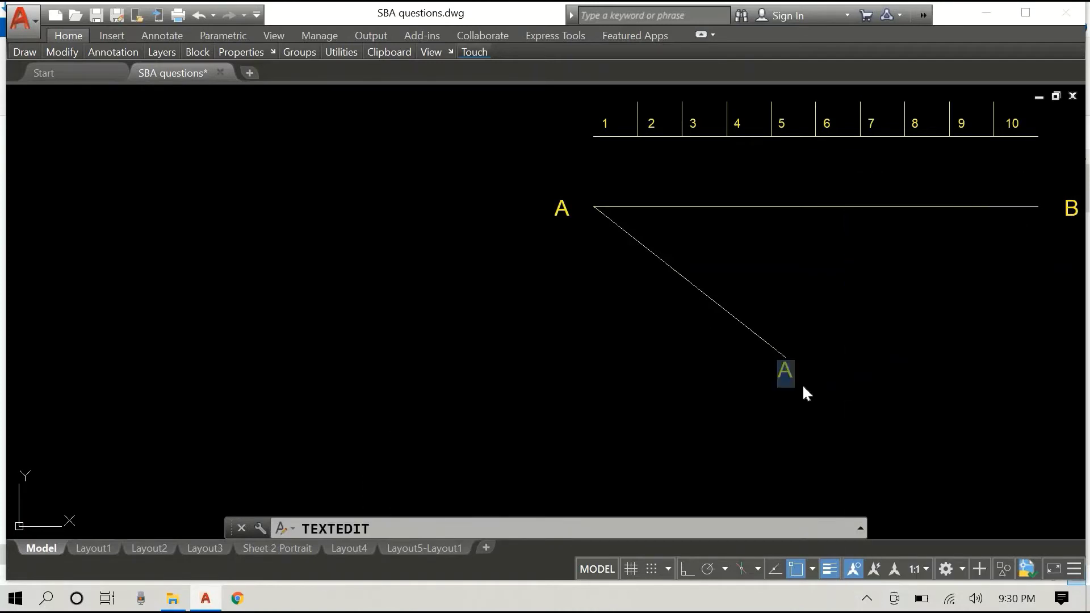
{"action": "type", "text": "C"}
{"action": "left_click", "coordinate": [476, 397]}
{"action": "key", "text": "Escape"}
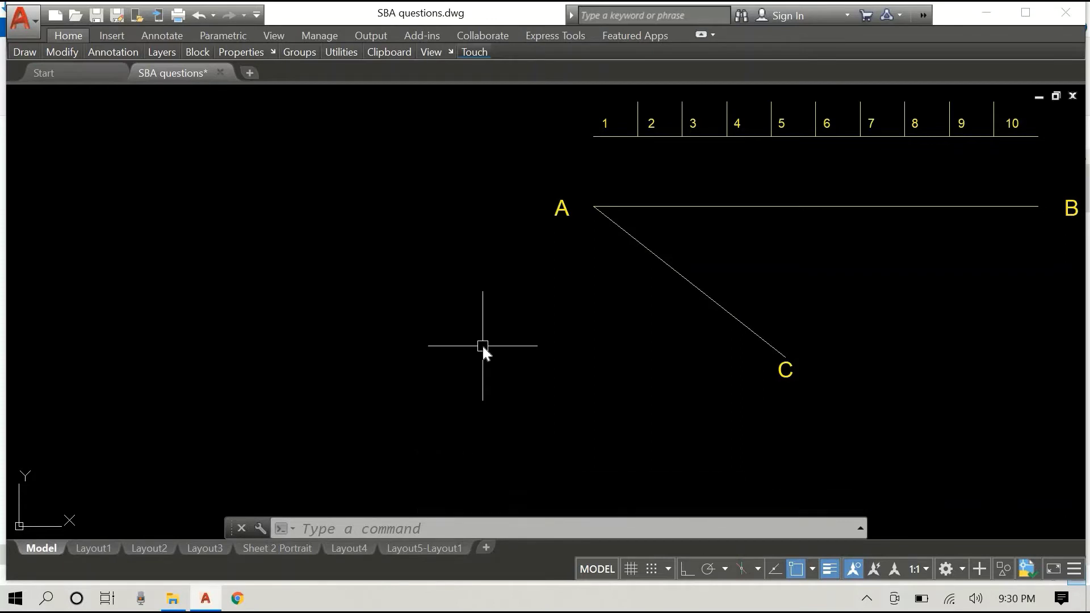
Step: Begin a line at point A, then cancel it
{"action": "type", "text": "LINE"}
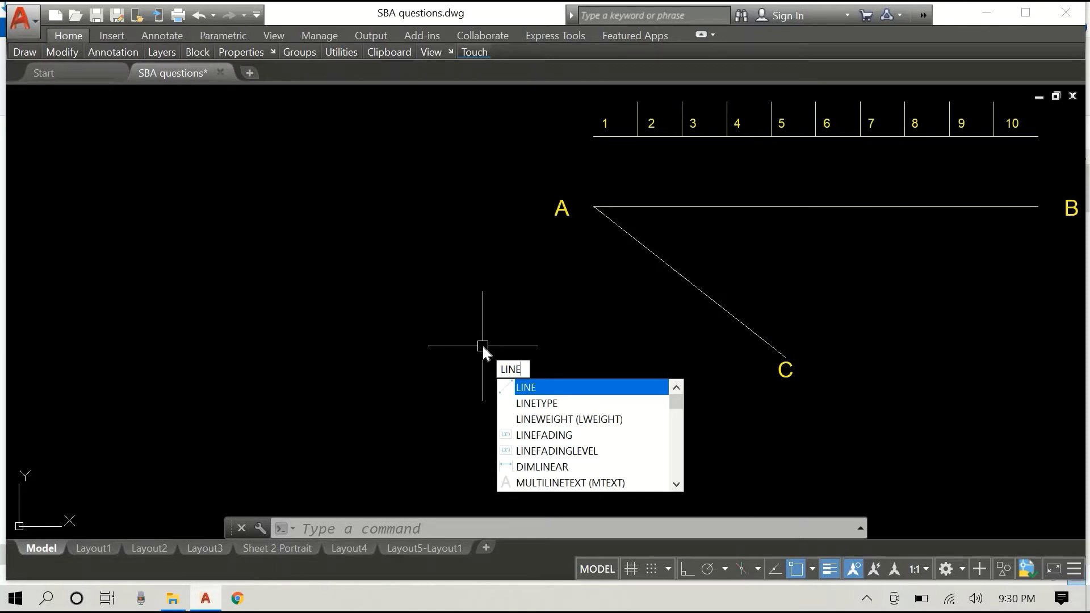
{"action": "key", "text": "Return"}
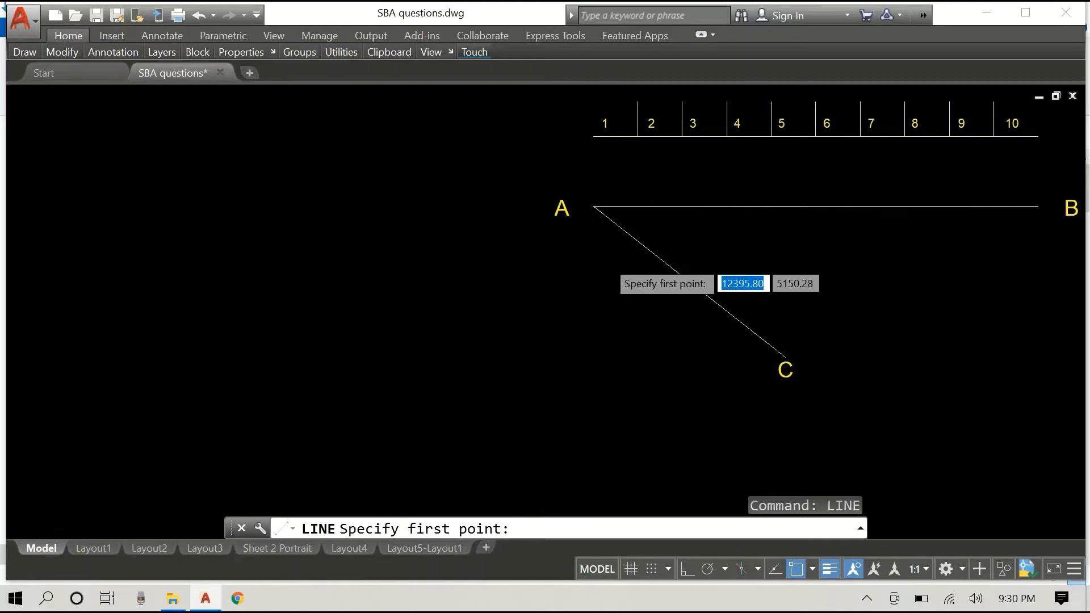
{"action": "scroll", "coordinate": [608, 264], "scroll_direction": "up", "scroll_amount": 4}
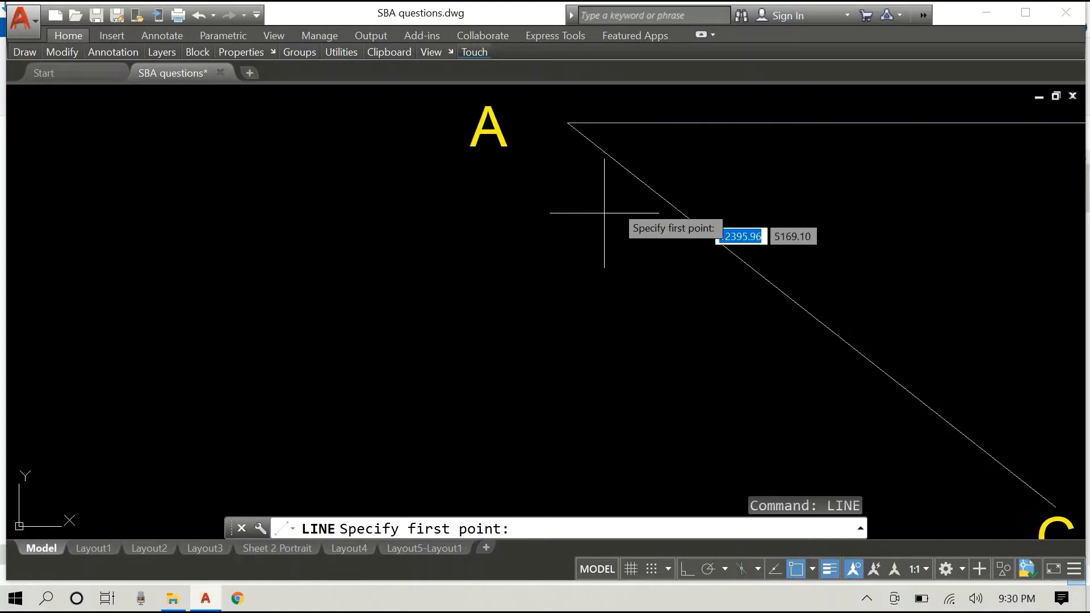
{"action": "left_click", "coordinate": [569, 122]}
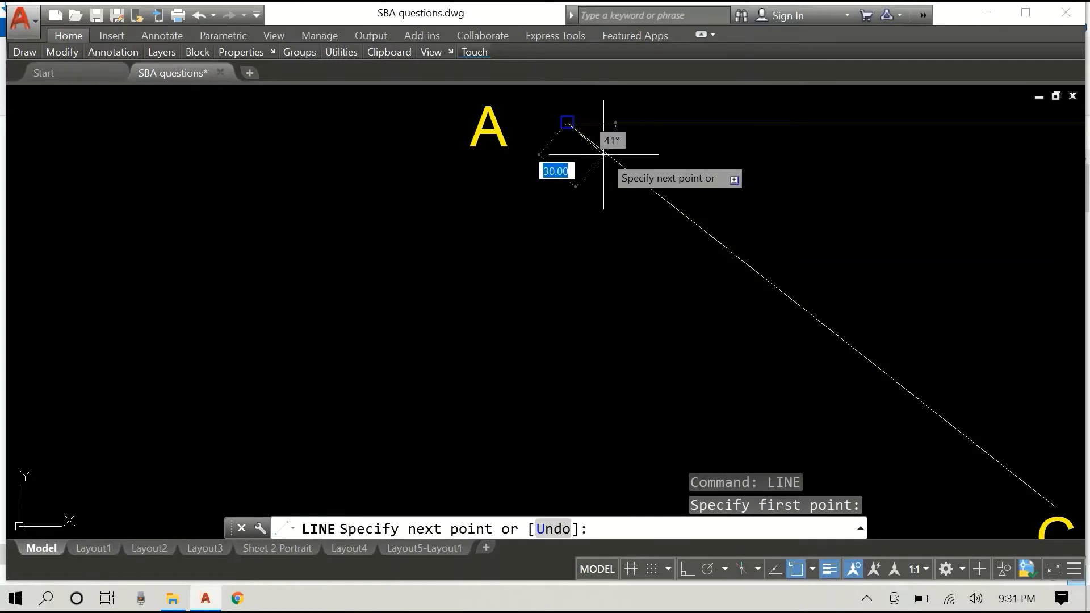
{"action": "key", "text": "Escape"}
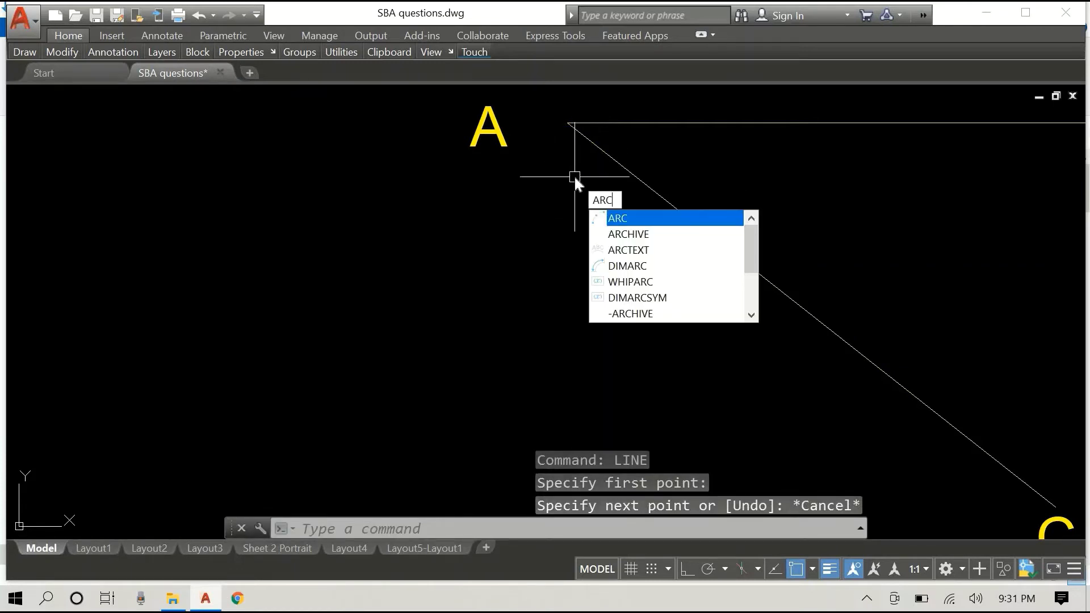
Step: Draw an arc centred on A with radius 25 across line AC
{"action": "key", "text": "Return"}
{"action": "type", "text": "c"}
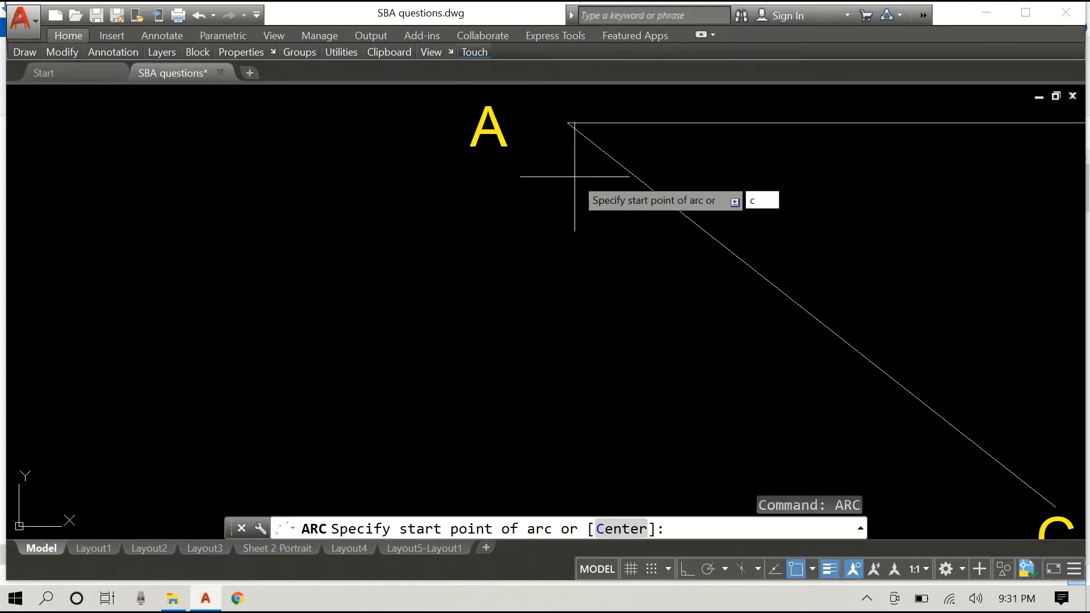
{"action": "key", "text": "Return"}
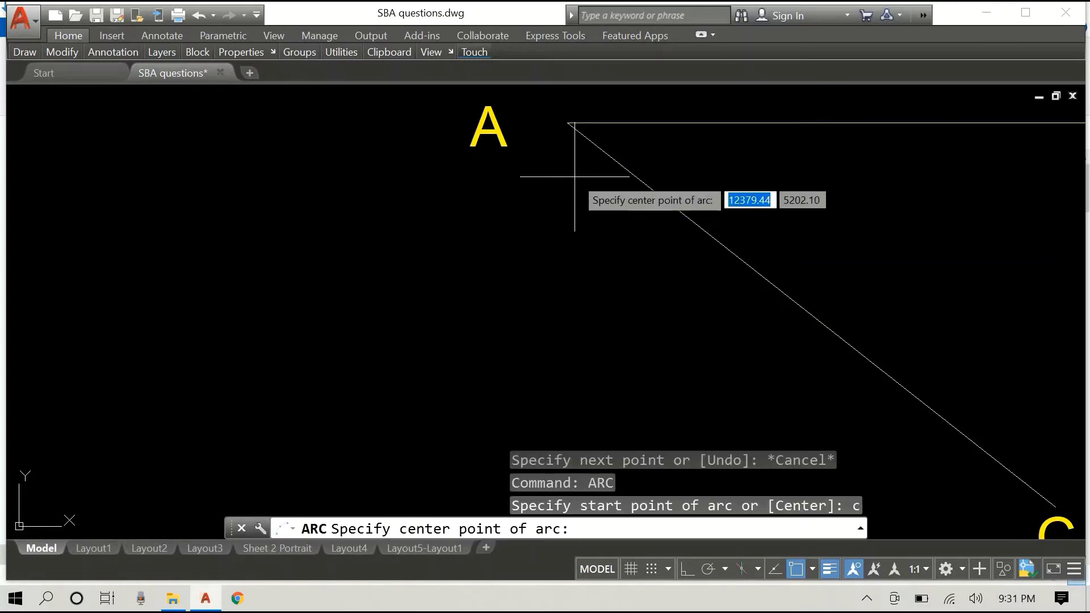
{"action": "left_click", "coordinate": [567, 122]}
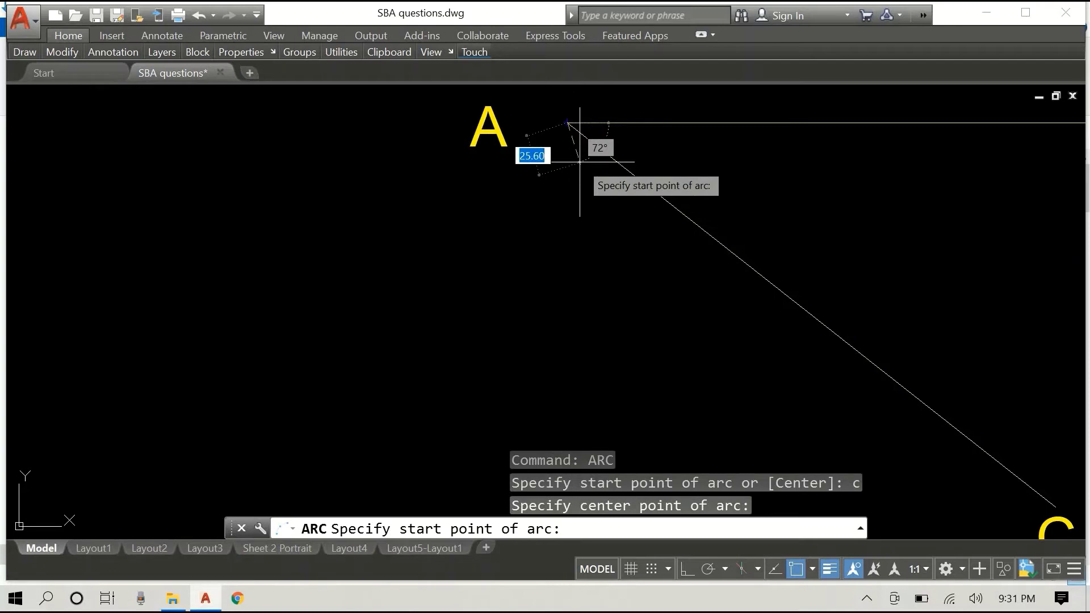
{"action": "type", "text": "25"}
{"action": "key", "text": "Return"}
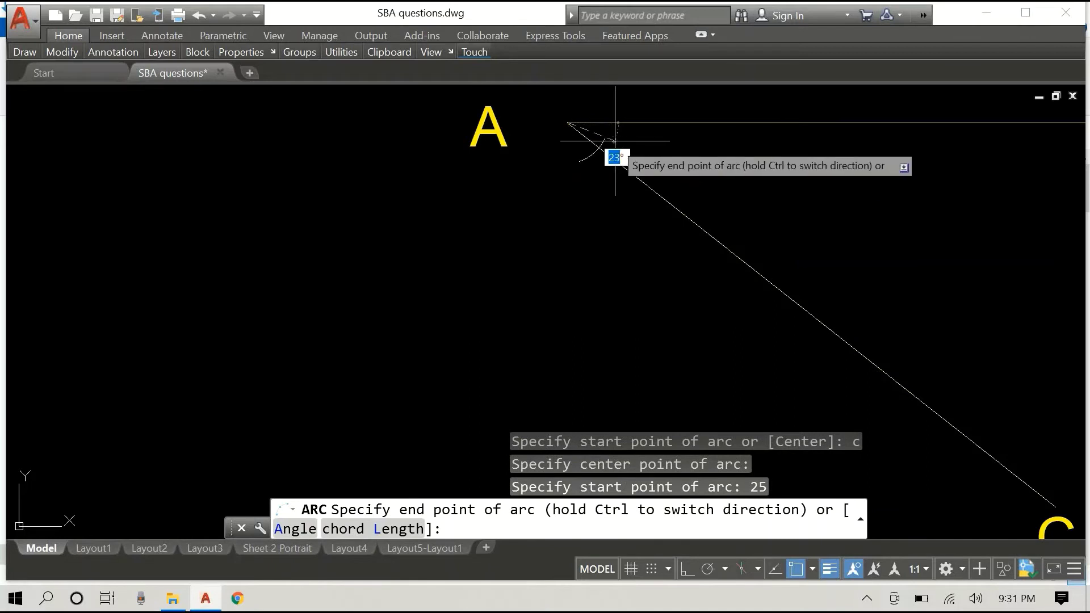
{"action": "key", "text": "Escape"}
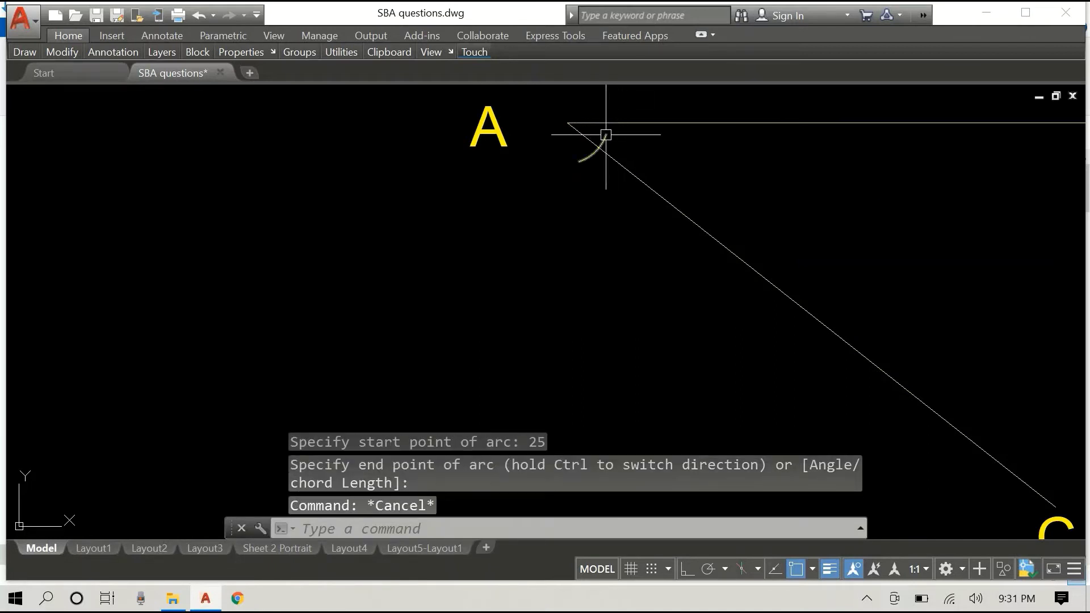
{"action": "left_click", "coordinate": [606, 135]}
Step: Copy the selected arc from base point A to the first 25-unit marks along AC
{"action": "right_click", "coordinate": [704, 154]}
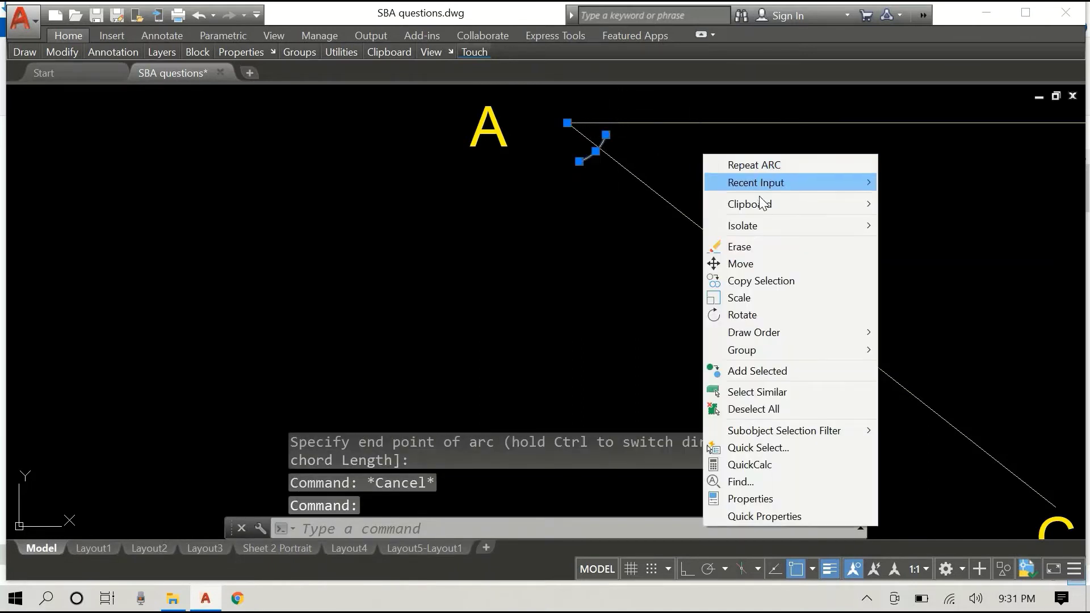
{"action": "left_click", "coordinate": [757, 281]}
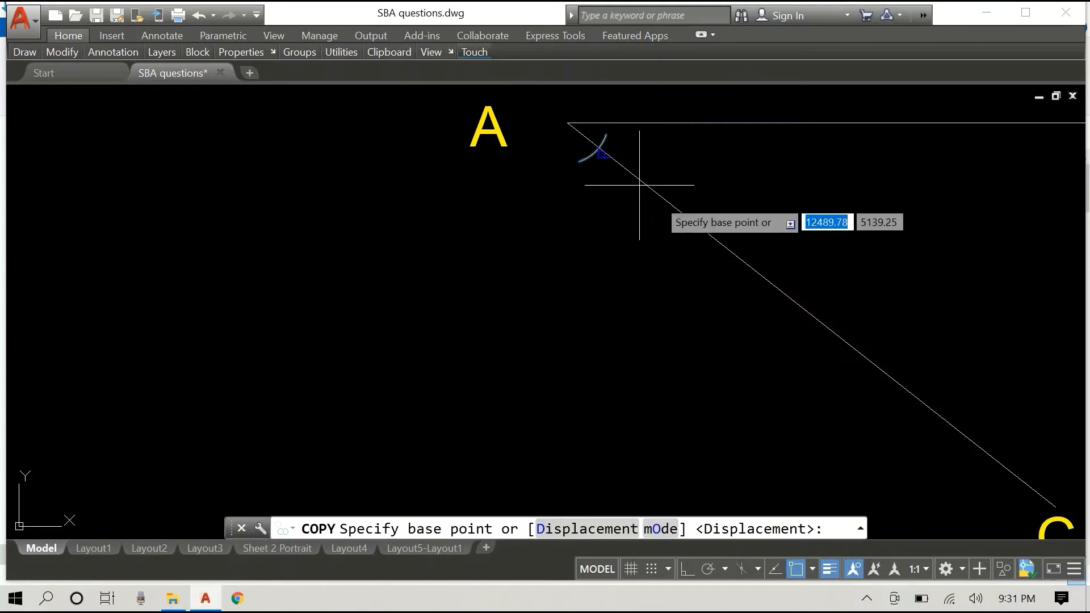
{"action": "left_click", "coordinate": [568, 123]}
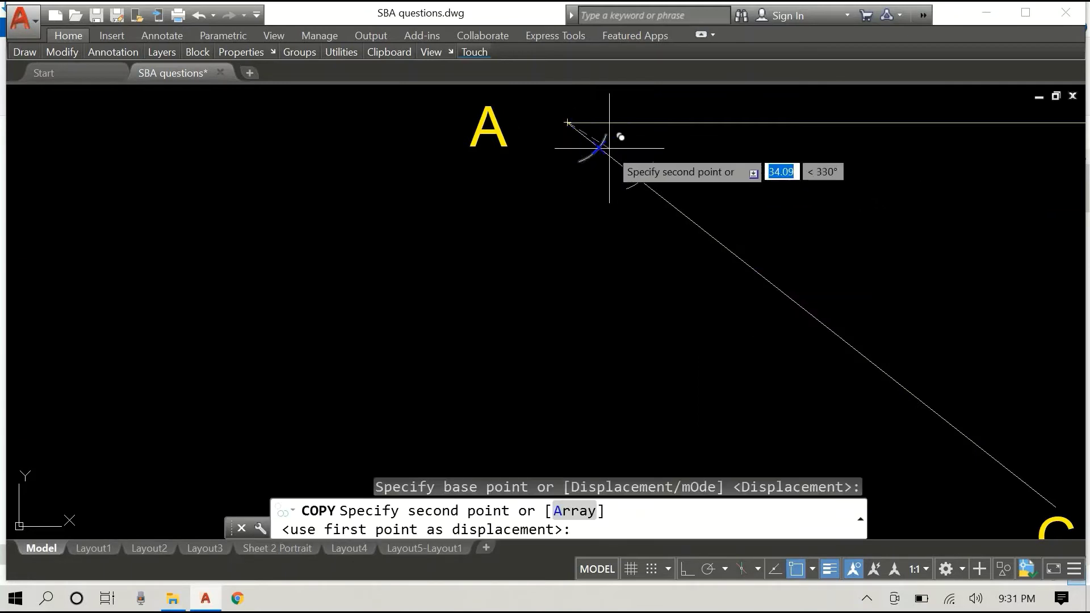
{"action": "left_click", "coordinate": [600, 147]}
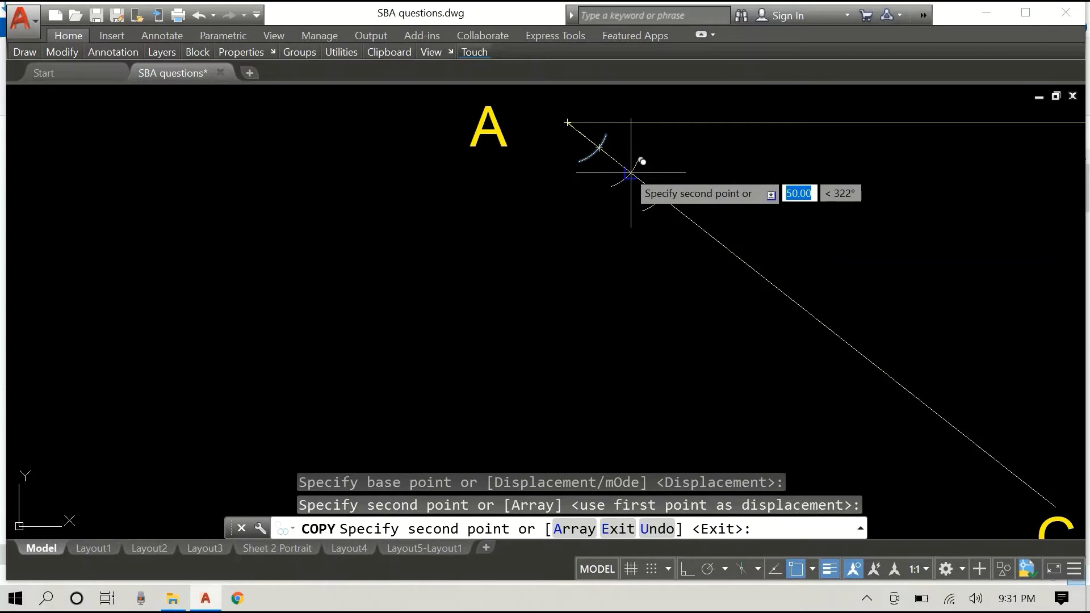
{"action": "left_click", "coordinate": [630, 173]}
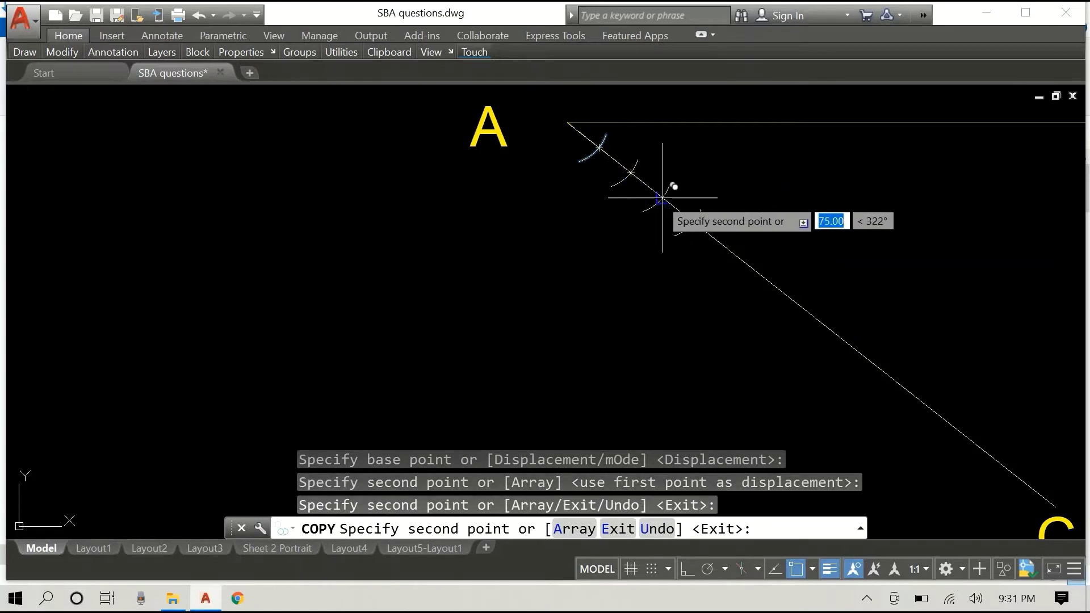
{"action": "left_click", "coordinate": [662, 198]}
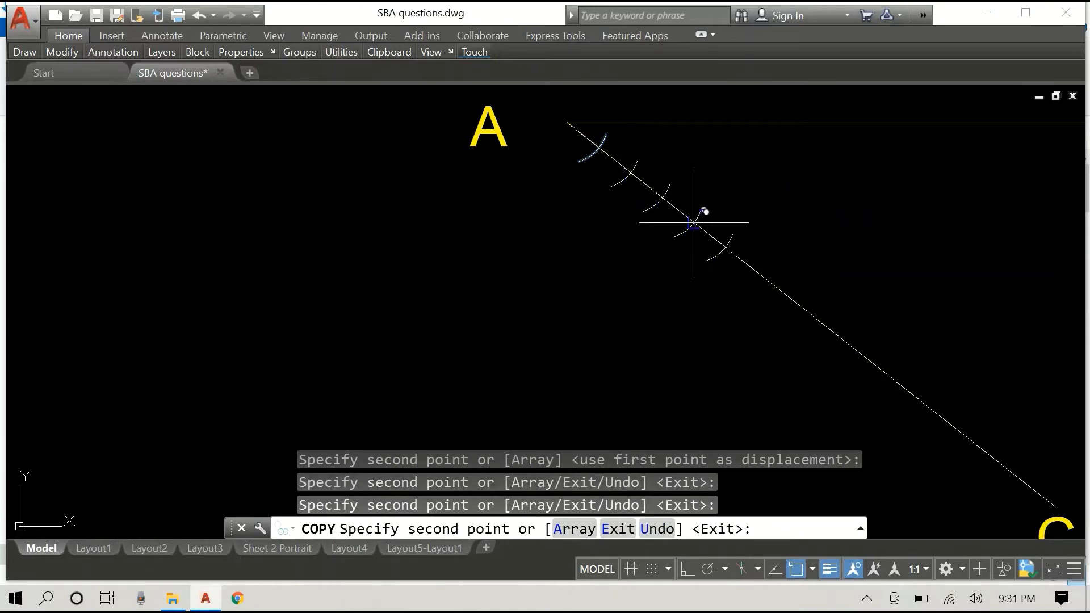
Step: Continue placing arc copies along AC at 25-unit steps up to 225, then stop copying
{"action": "scroll", "coordinate": [694, 223], "scroll_direction": "up", "scroll_amount": 2}
{"action": "left_click", "coordinate": [694, 224]}
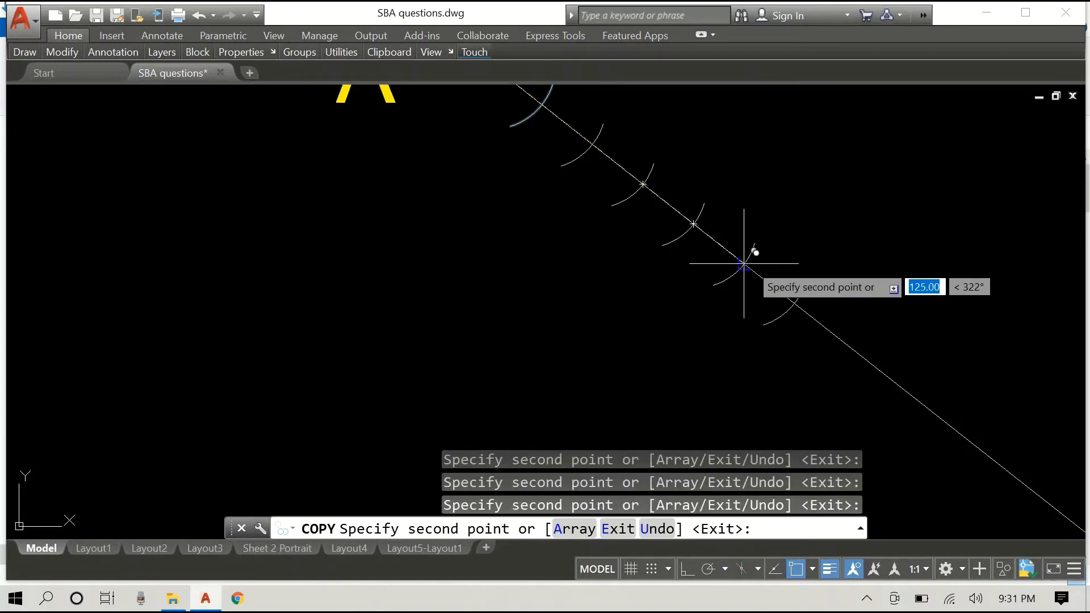
{"action": "left_click", "coordinate": [744, 263]}
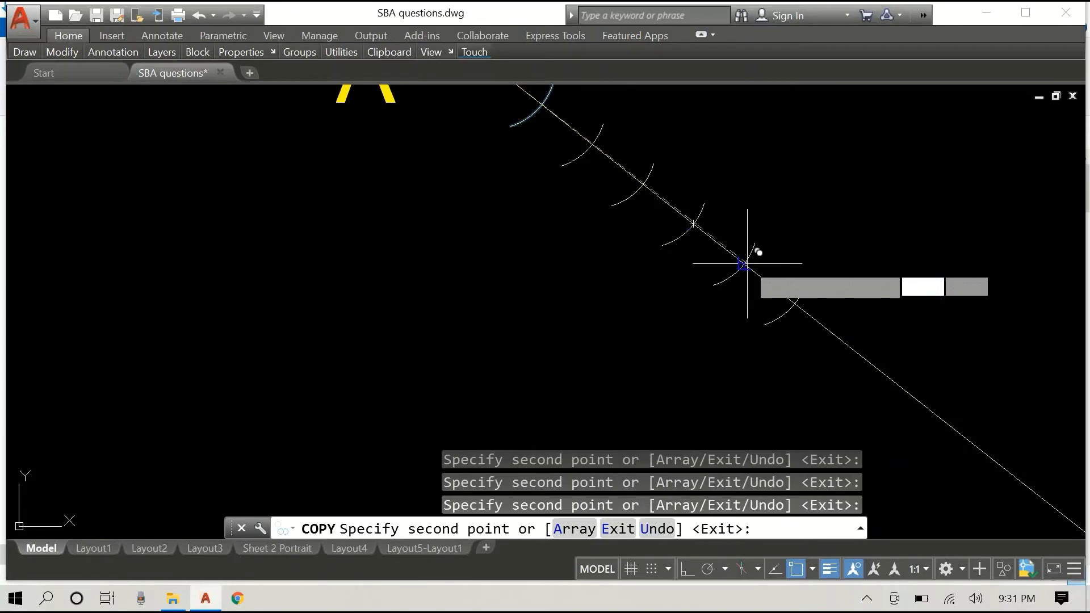
{"action": "left_click", "coordinate": [794, 303]}
{"action": "left_click", "coordinate": [845, 342]}
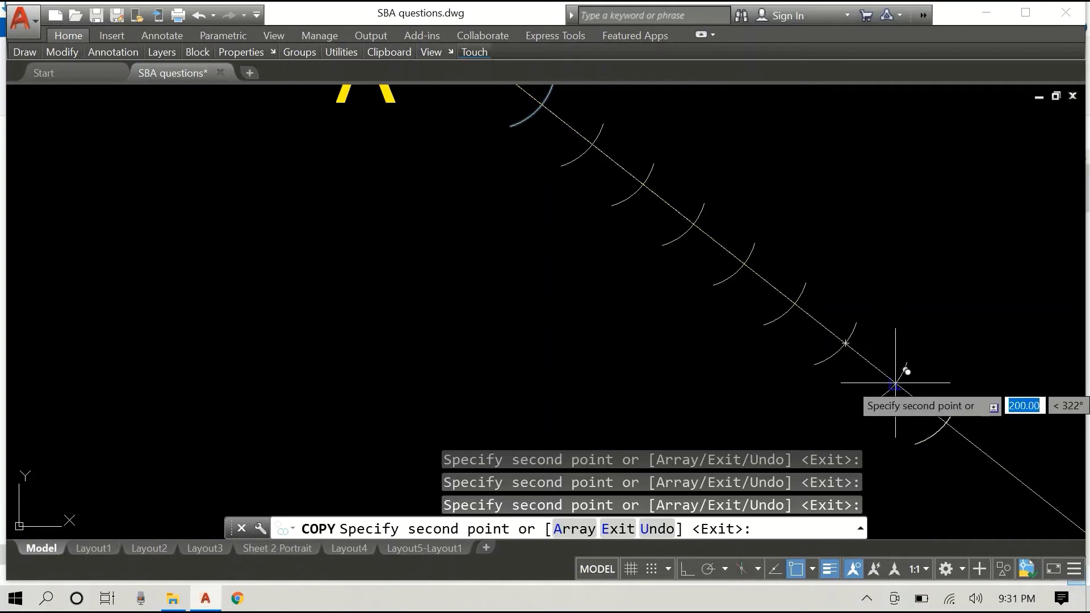
{"action": "left_click", "coordinate": [895, 383]}
{"action": "left_click", "coordinate": [946, 423]}
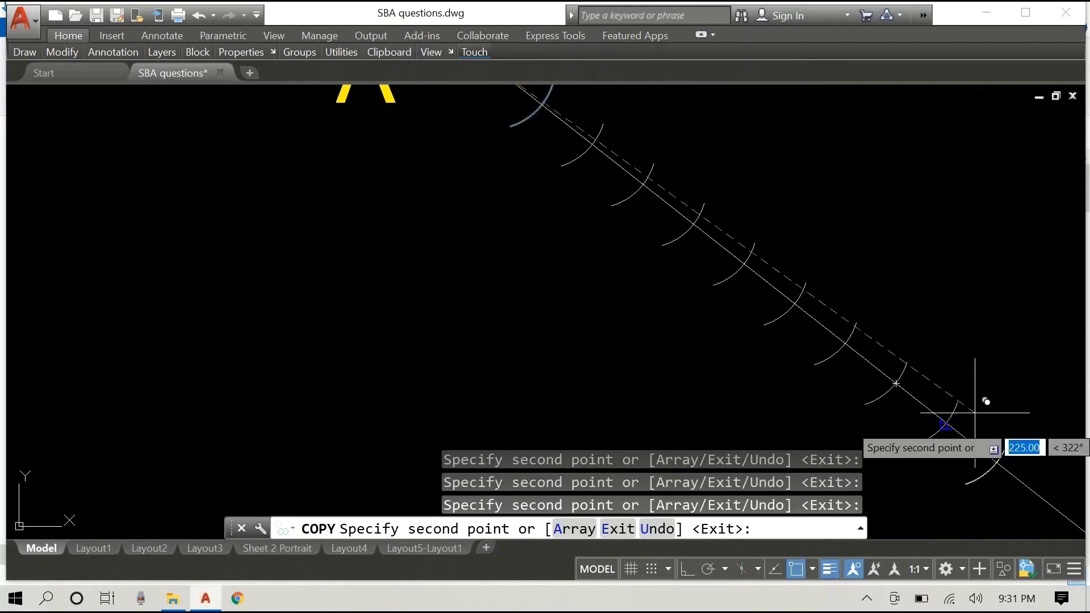
{"action": "key", "text": "Escape"}
{"action": "scroll", "coordinate": [1010, 343], "scroll_direction": "down", "scroll_amount": 3}
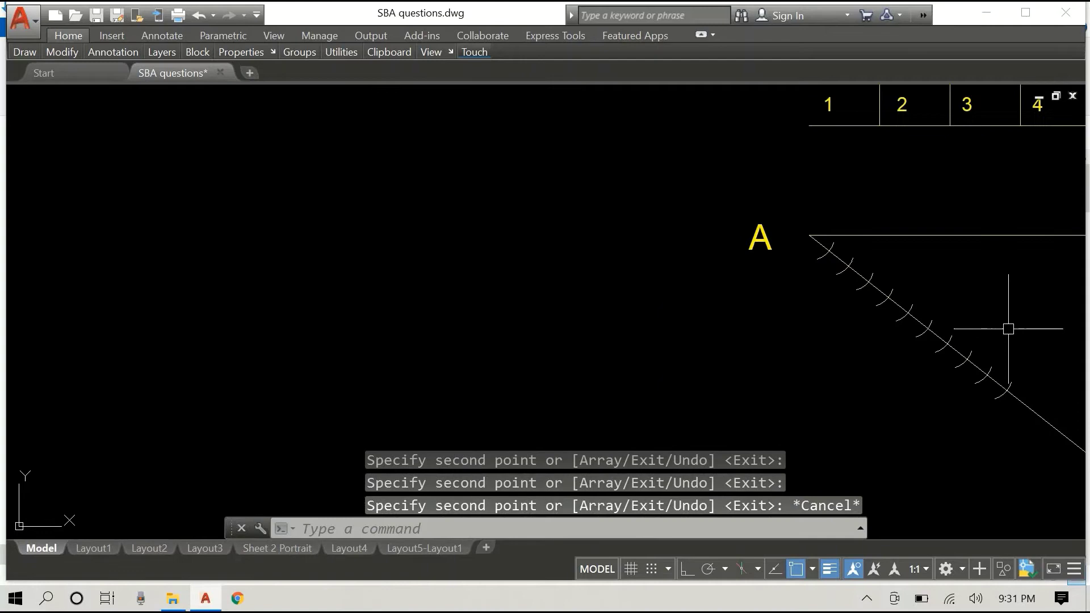
Step: Draw a straight line from the last arc mark on AC to endpoint B
{"action": "right_click", "coordinate": [1003, 286]}
{"action": "key", "text": "Escape"}
{"action": "scroll", "coordinate": [802, 272], "scroll_direction": "down", "scroll_amount": 5}
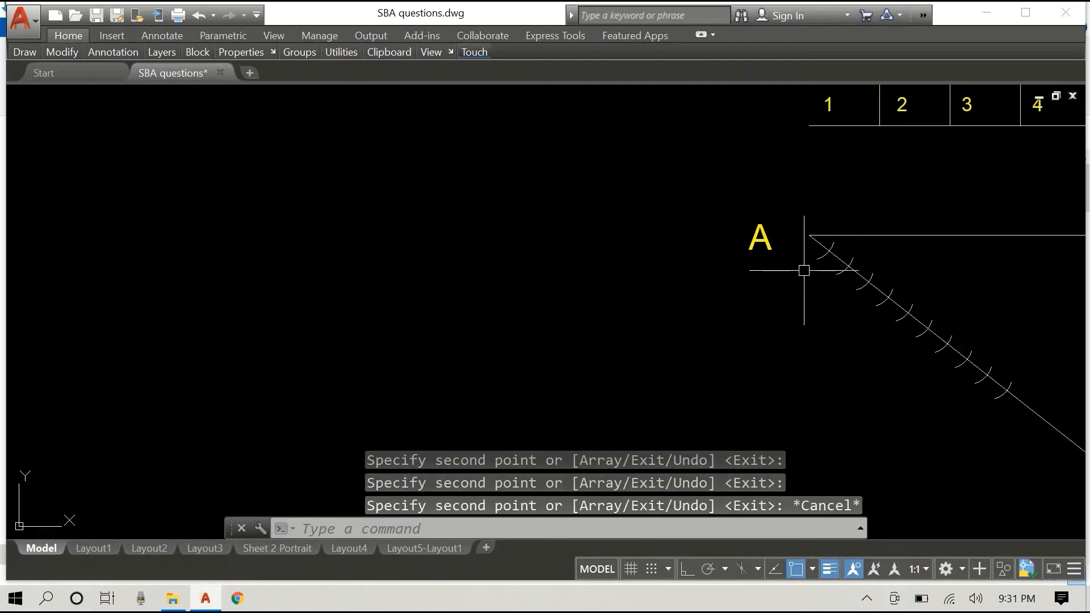
{"action": "scroll", "coordinate": [913, 299], "scroll_direction": "up", "scroll_amount": 4}
{"action": "scroll", "coordinate": [846, 314], "scroll_direction": "up", "scroll_amount": 2}
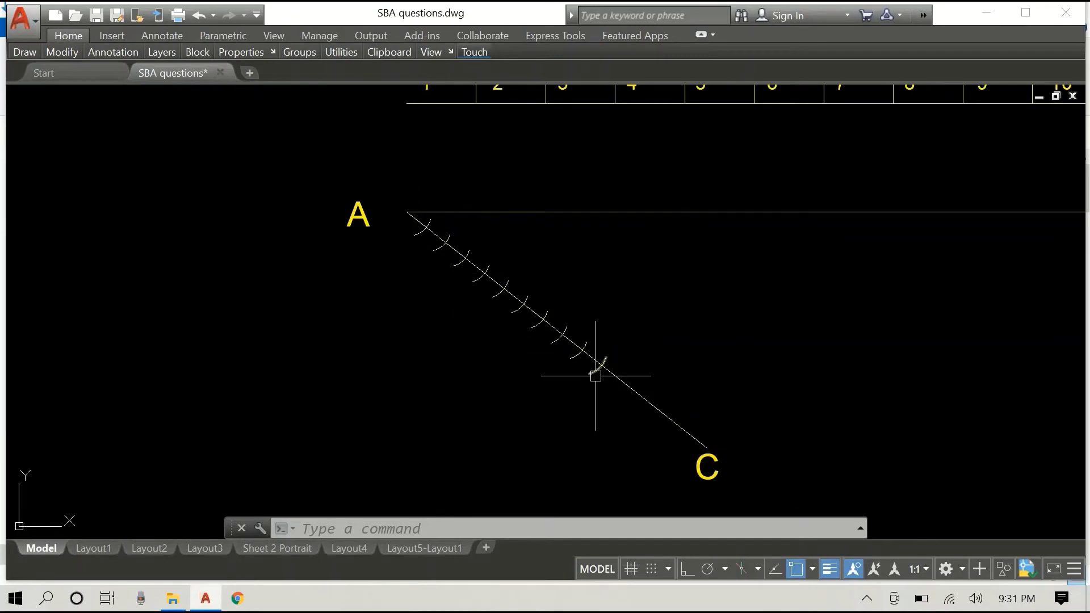
{"action": "scroll", "coordinate": [809, 332], "scroll_direction": "down", "scroll_amount": 2}
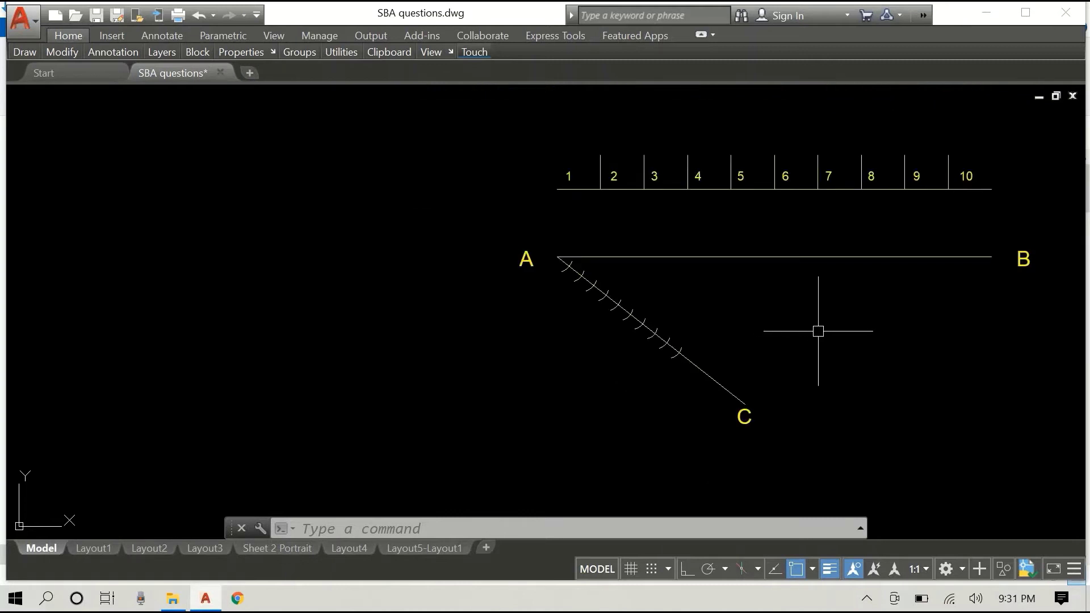
{"action": "key", "text": "Return"}
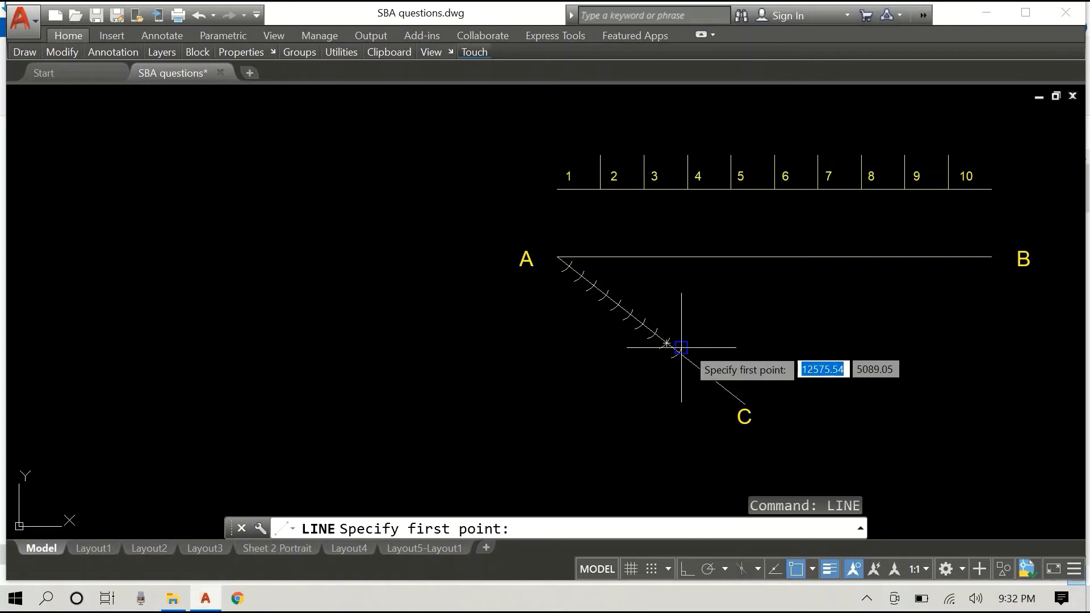
{"action": "scroll", "coordinate": [676, 356], "scroll_direction": "up", "scroll_amount": 5}
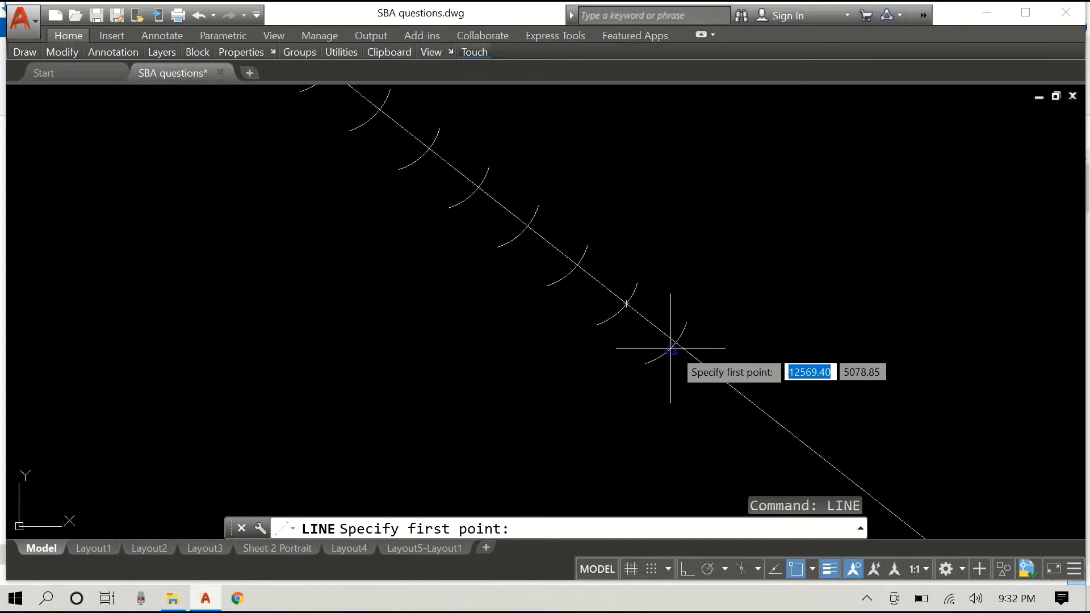
{"action": "left_click", "coordinate": [671, 348]}
{"action": "scroll", "coordinate": [919, 296], "scroll_direction": "down", "scroll_amount": 3}
{"action": "scroll", "coordinate": [908, 273], "scroll_direction": "down", "scroll_amount": 6}
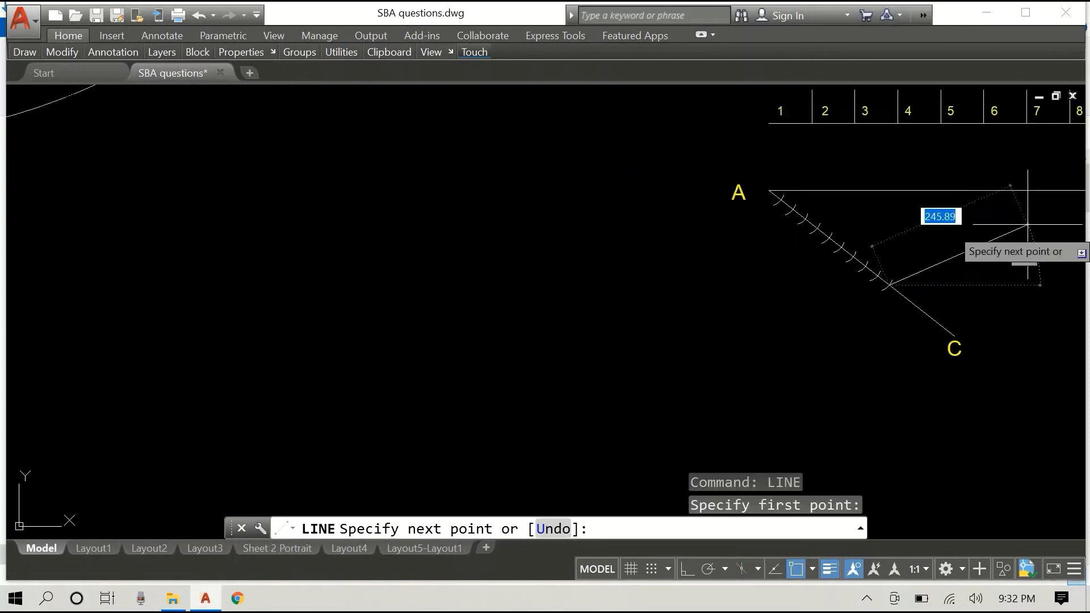
{"action": "scroll", "coordinate": [928, 273], "scroll_direction": "up", "scroll_amount": 3}
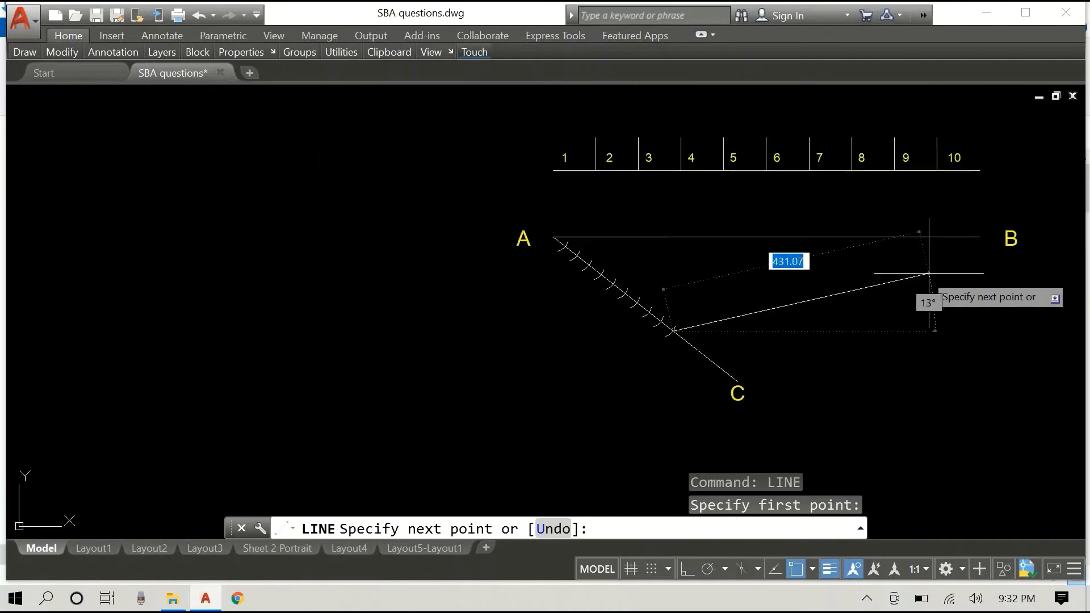
{"action": "scroll", "coordinate": [993, 233], "scroll_direction": "up", "scroll_amount": 2}
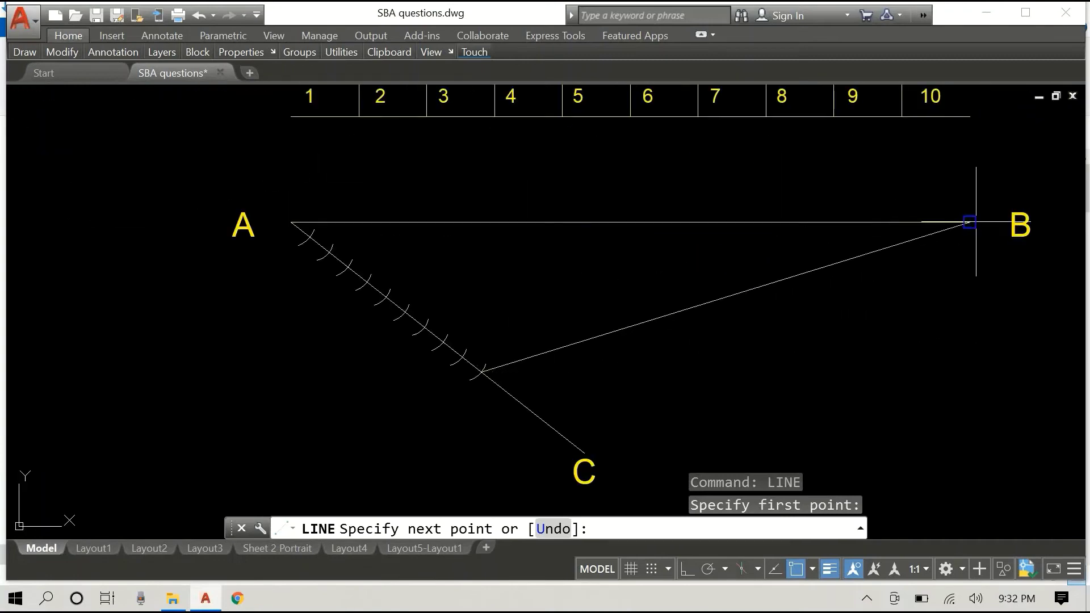
{"action": "left_click", "coordinate": [974, 222]}
{"action": "key", "text": "Escape"}
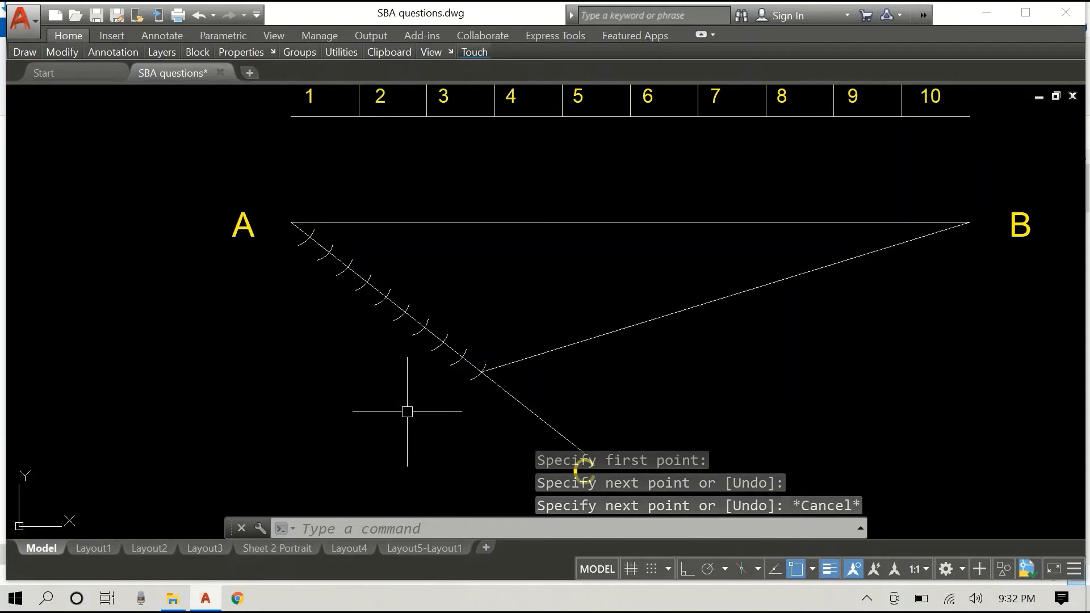
Step: Copy the A label to the joint of line BD with AC
{"action": "left_click", "coordinate": [243, 226]}
{"action": "right_click", "coordinate": [188, 286]}
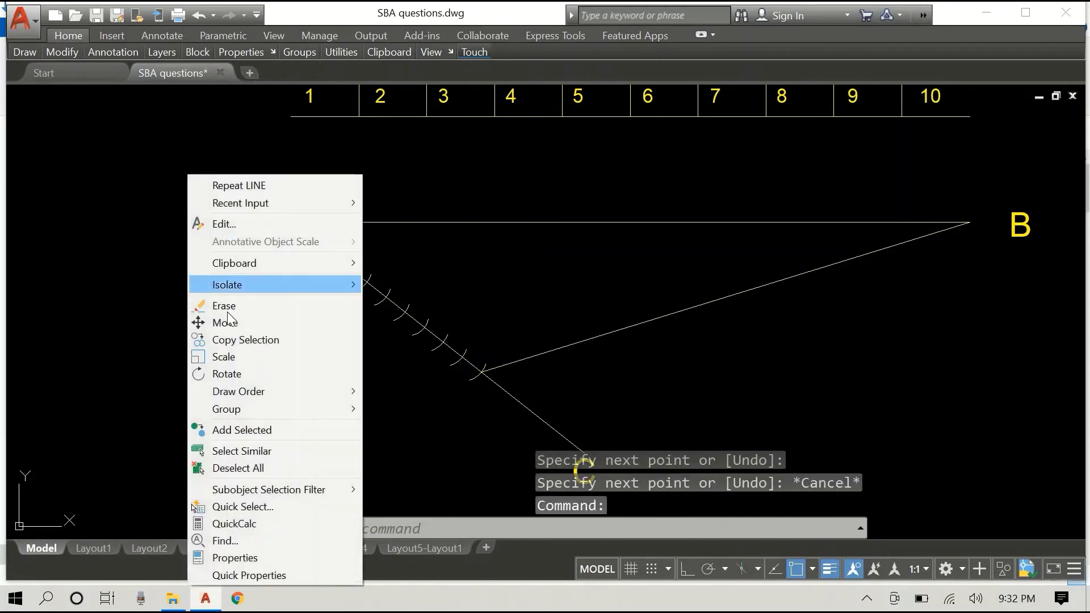
{"action": "left_click", "coordinate": [239, 341]}
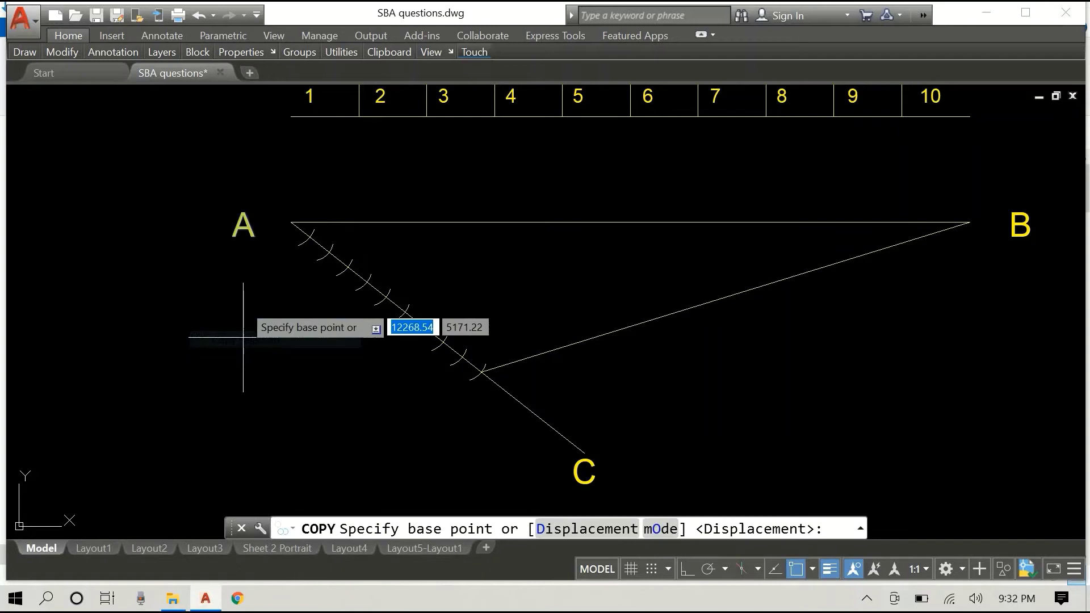
{"action": "left_click", "coordinate": [234, 237]}
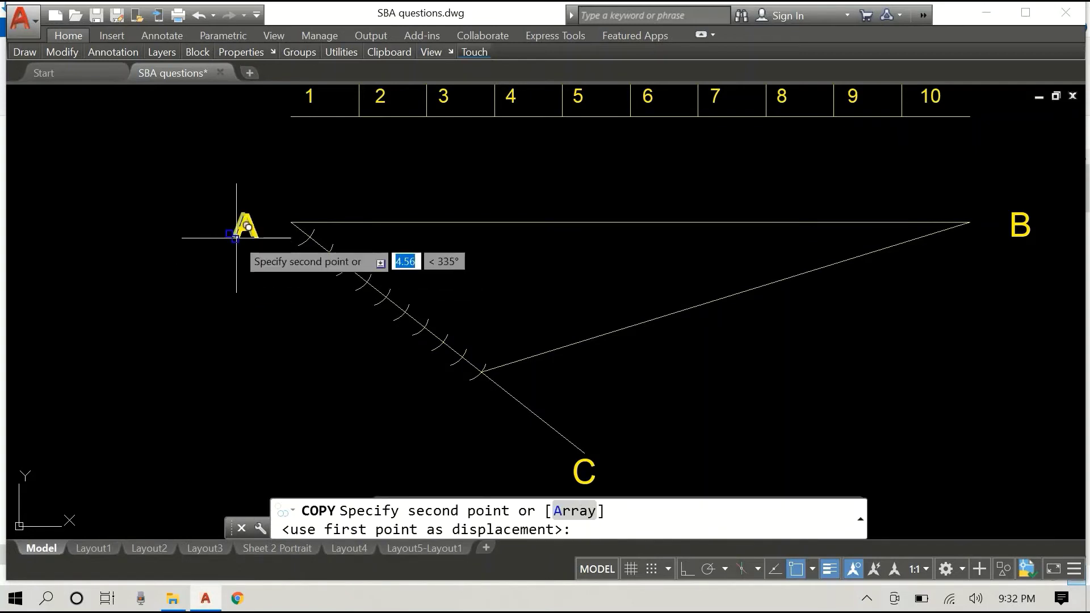
{"action": "left_click", "coordinate": [459, 416]}
{"action": "key", "text": "Return"}
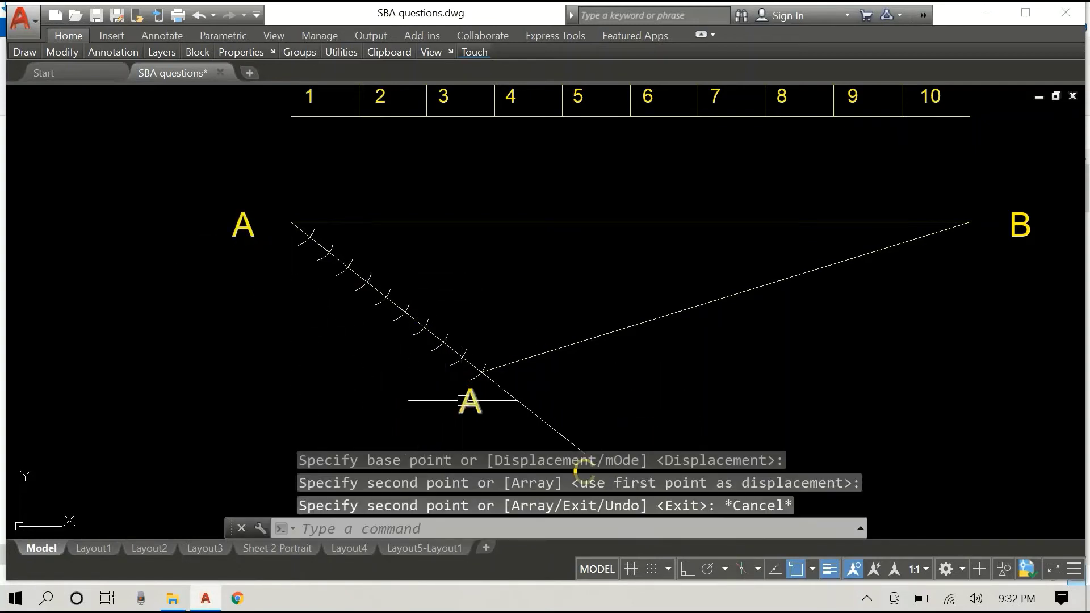
Step: Edit the copied label's text to read D
{"action": "left_click", "coordinate": [465, 404]}
{"action": "right_click", "coordinate": [406, 408]}
{"action": "left_click", "coordinate": [468, 224]}
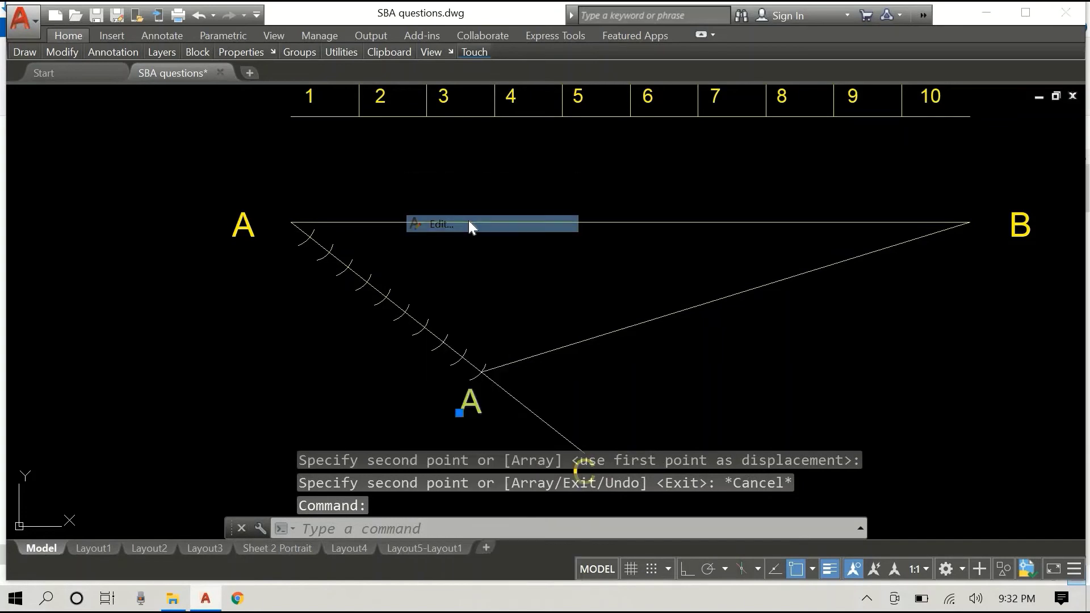
{"action": "type", "text": "D"}
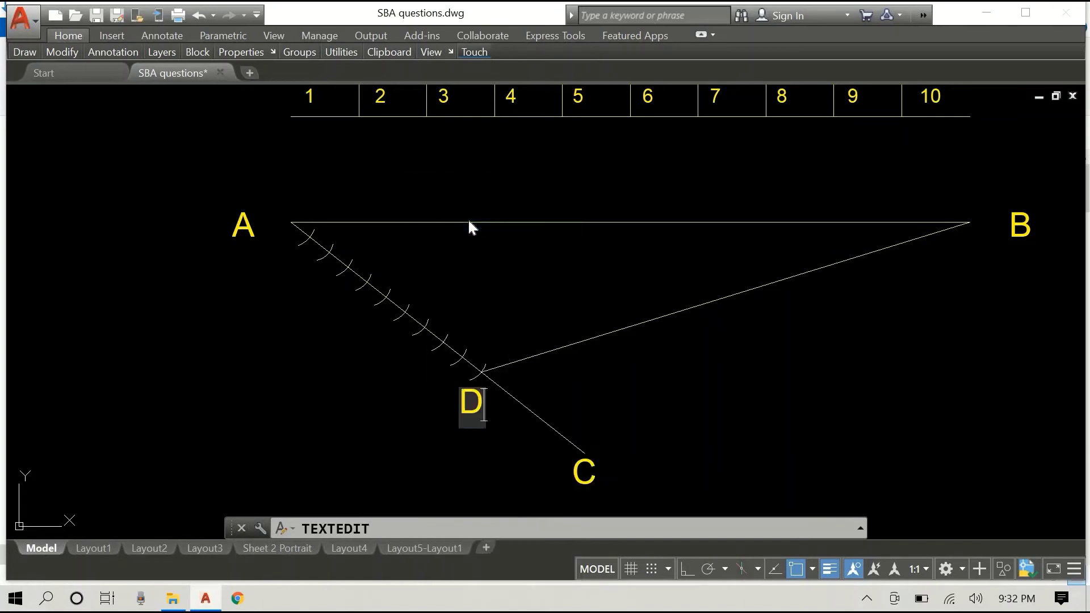
{"action": "left_click", "coordinate": [166, 373]}
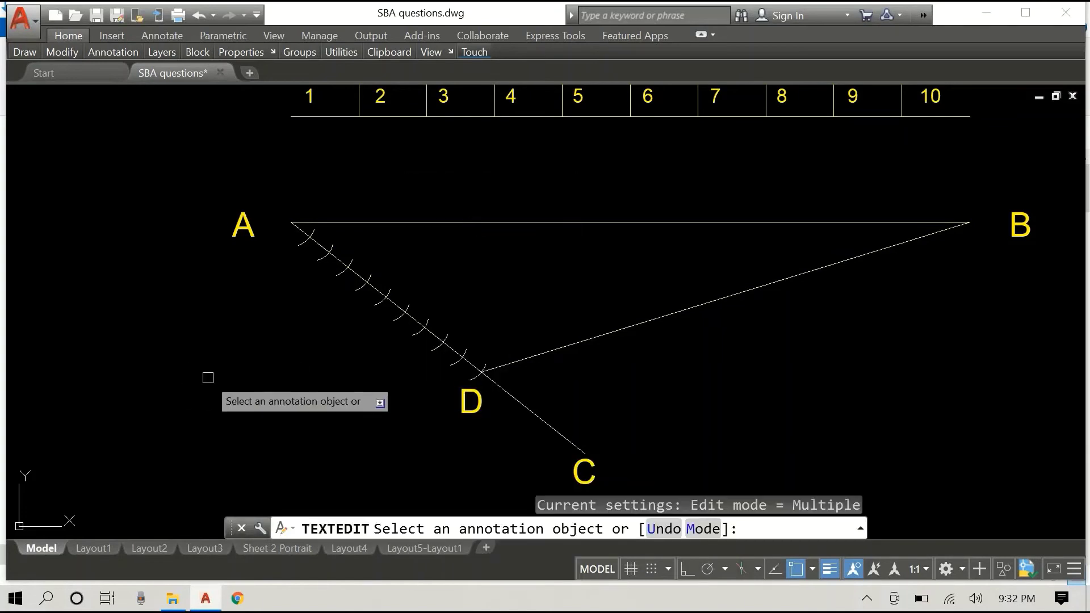
{"action": "key", "text": "Escape"}
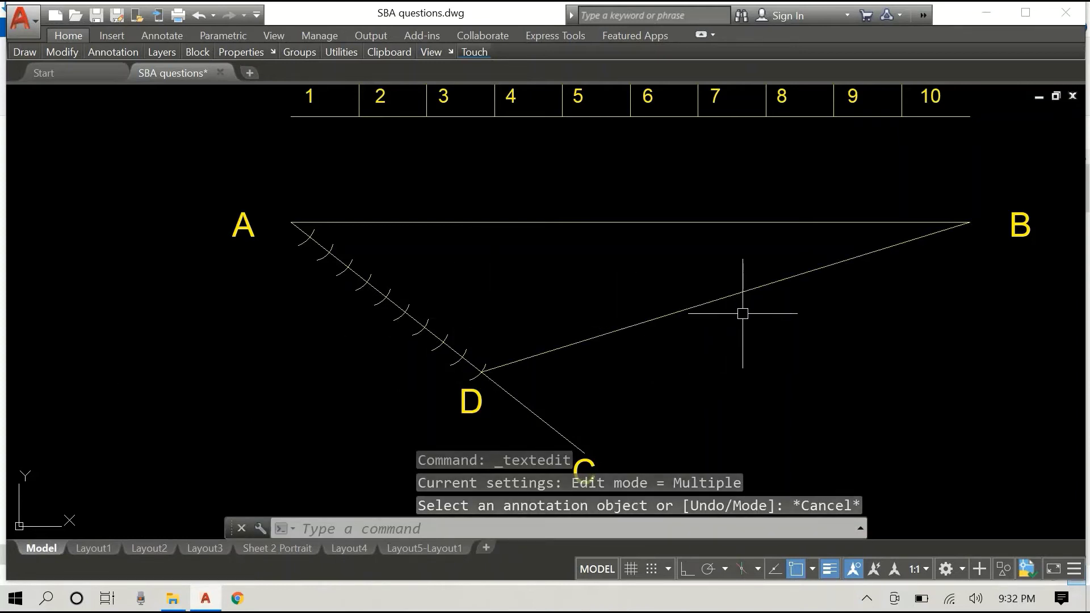
Step: Copy line BD from base point D to the next four arc marks up AC
{"action": "right_click", "coordinate": [854, 328]}
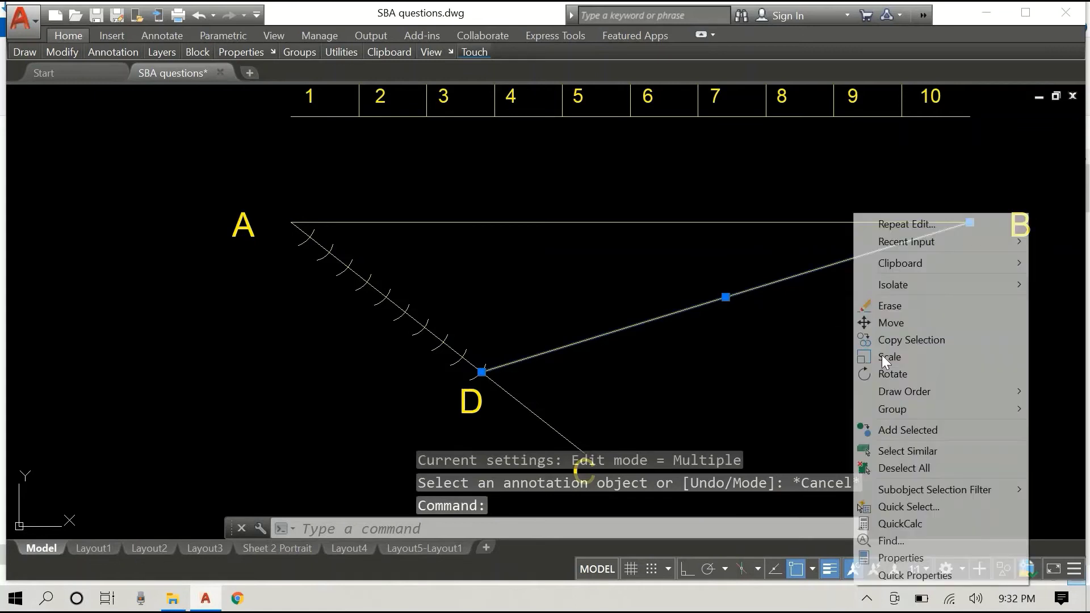
{"action": "left_click", "coordinate": [905, 338]}
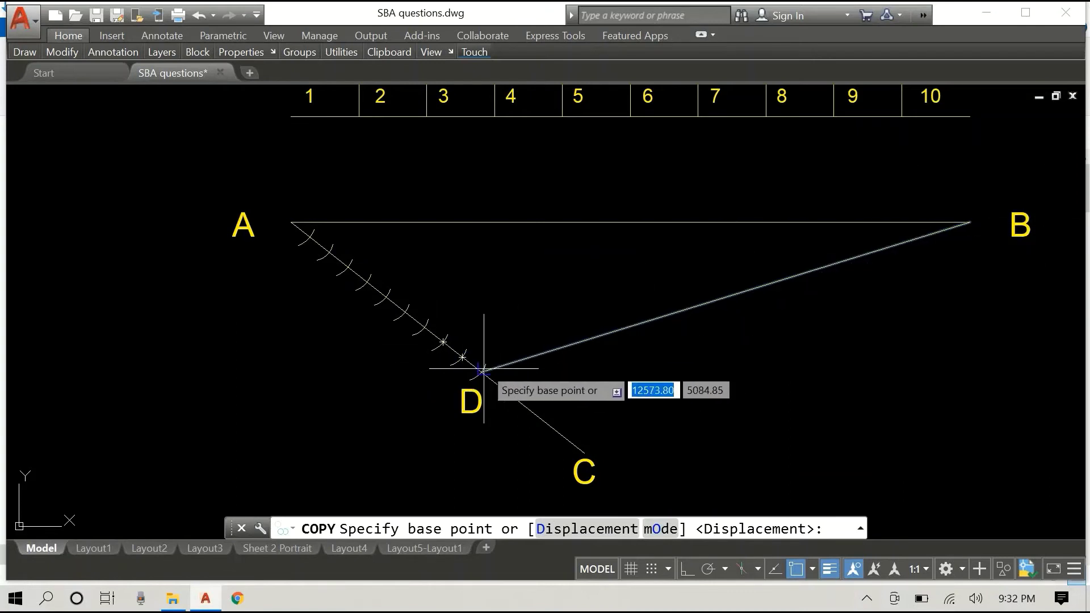
{"action": "scroll", "coordinate": [492, 374], "scroll_direction": "up", "scroll_amount": 2}
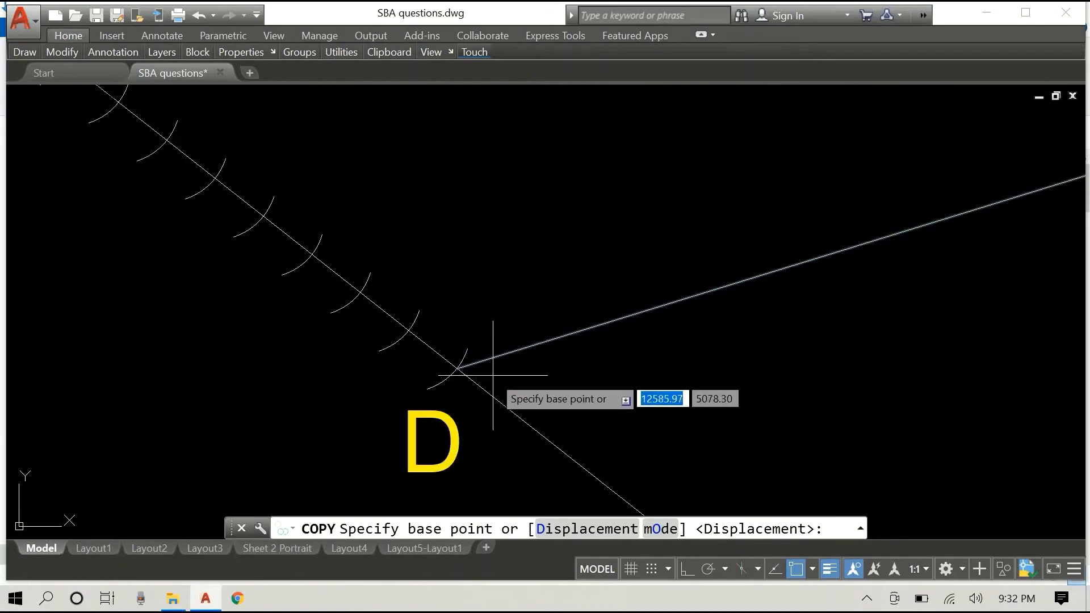
{"action": "left_click", "coordinate": [457, 369]}
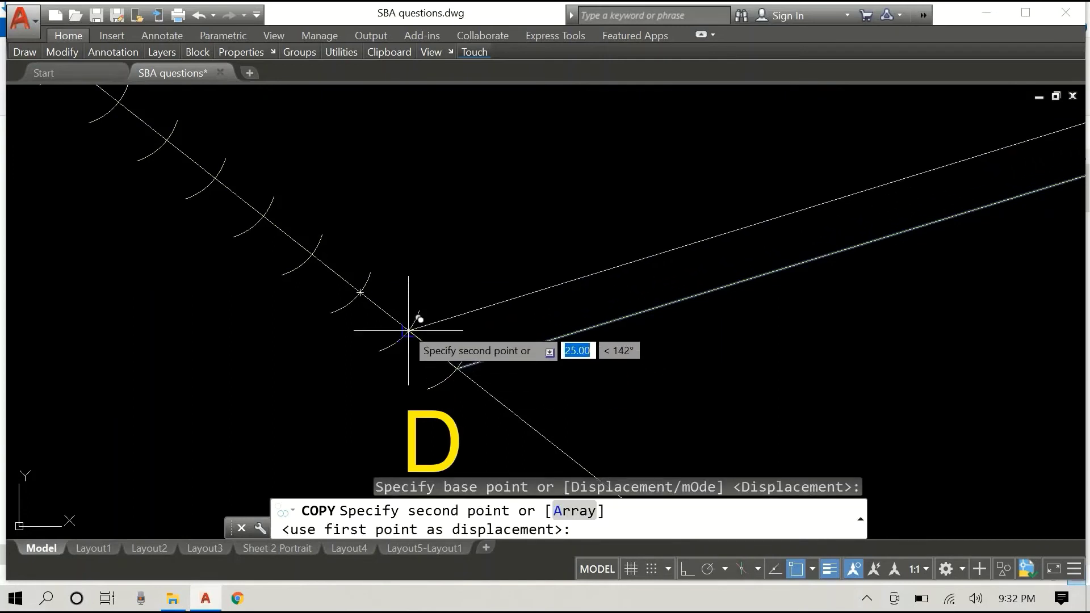
{"action": "left_click", "coordinate": [408, 330]}
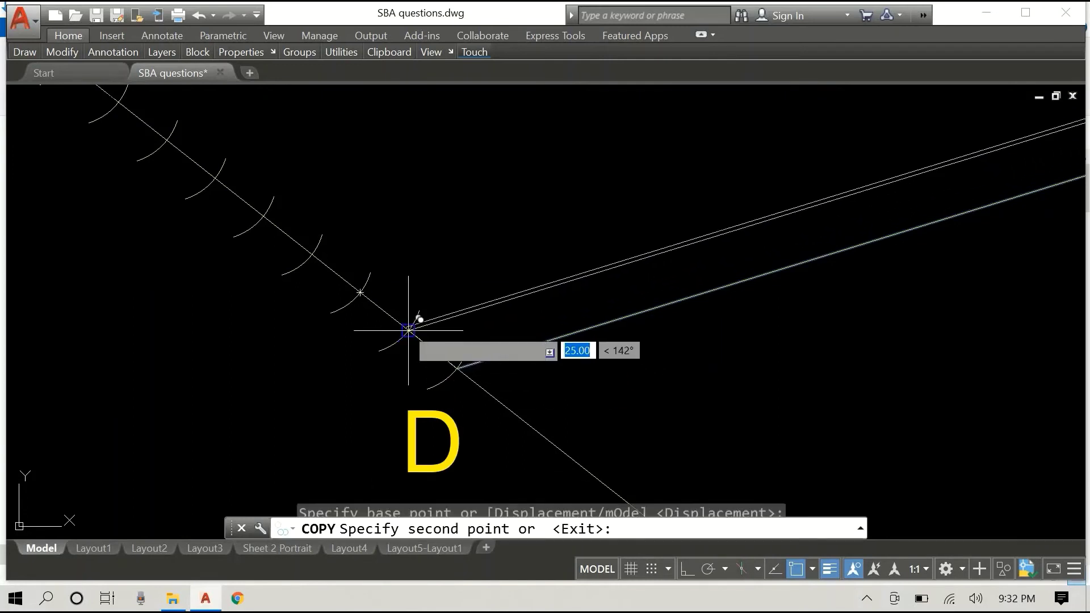
{"action": "left_click", "coordinate": [360, 292]}
{"action": "left_click", "coordinate": [313, 254]}
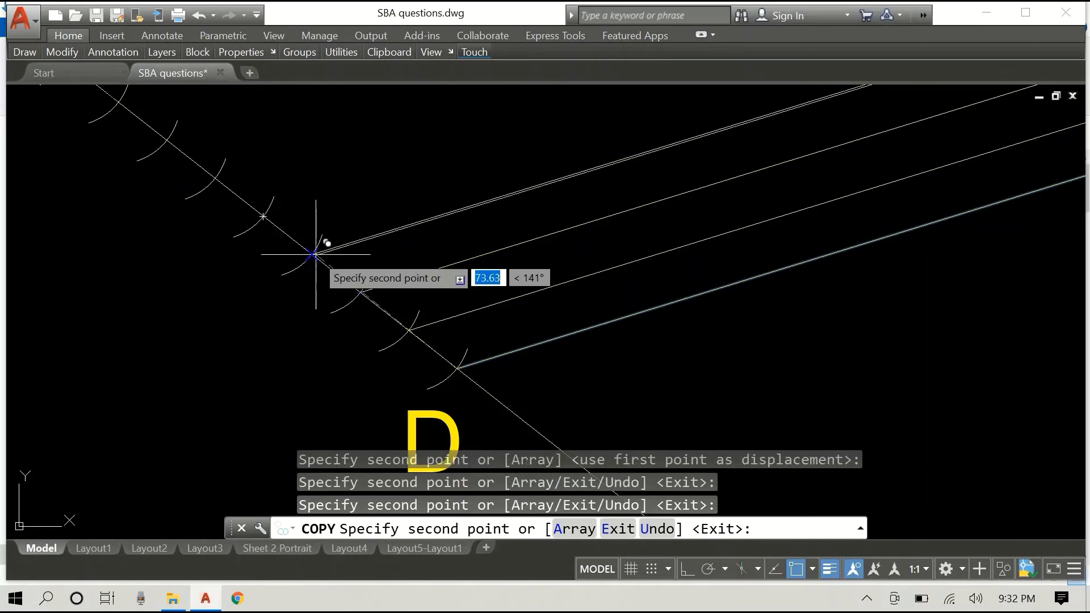
{"action": "left_click", "coordinate": [262, 217]}
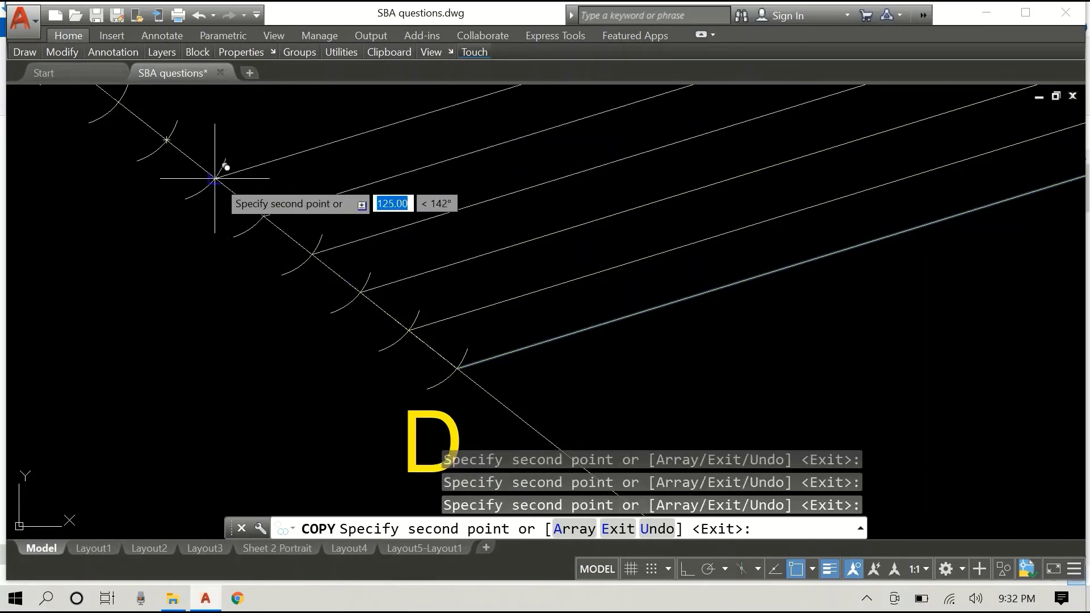
Step: Place the last parallel copy of BD through the mark nearest A and finish copying
{"action": "scroll", "coordinate": [217, 180], "scroll_direction": "down", "scroll_amount": 3}
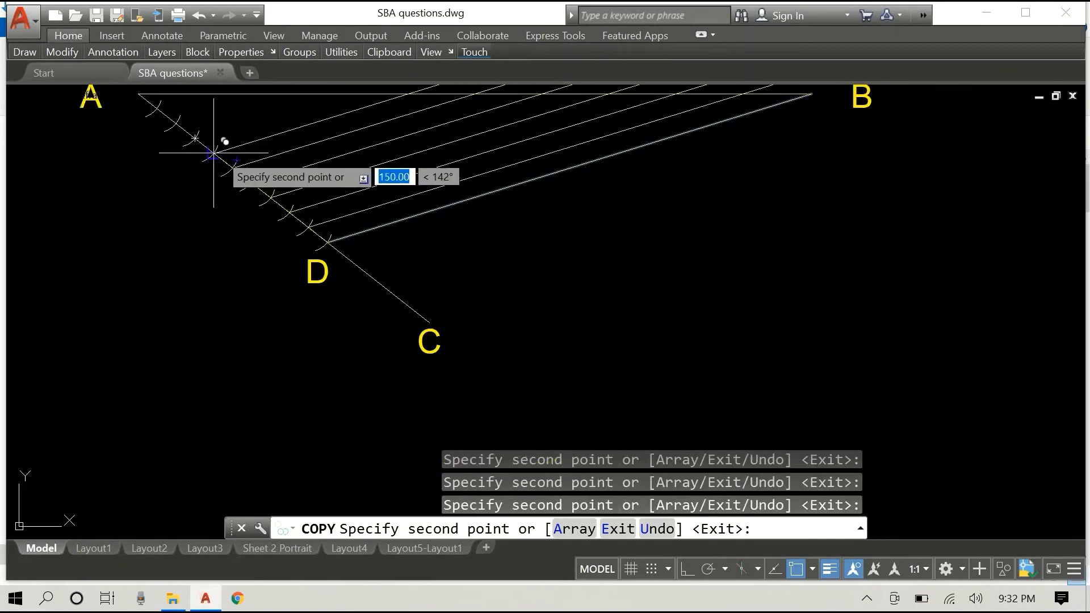
{"action": "left_click", "coordinate": [218, 154]}
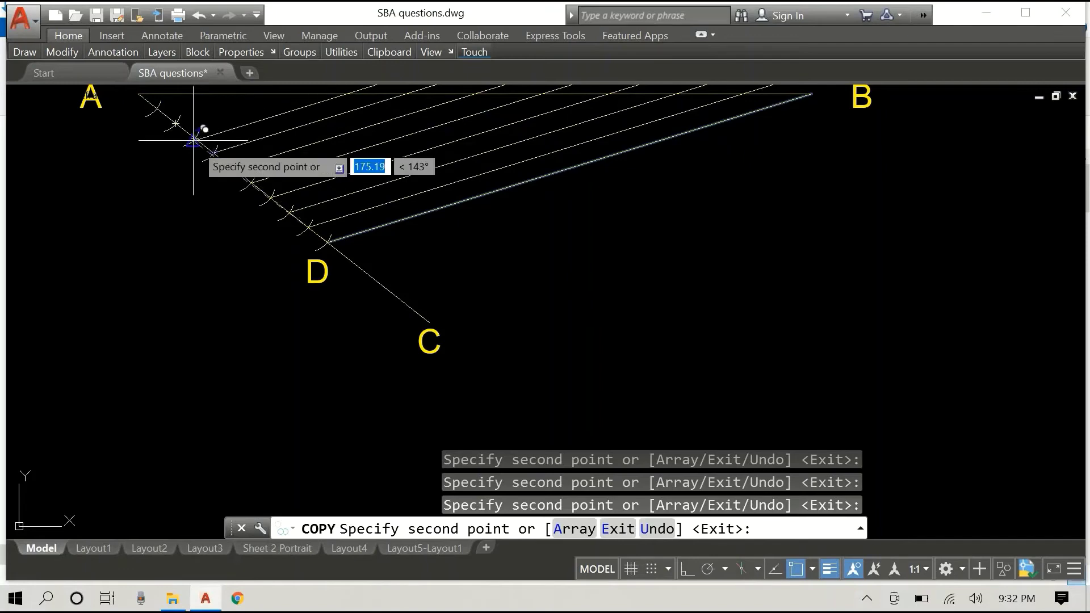
{"action": "scroll", "coordinate": [202, 137], "scroll_direction": "up", "scroll_amount": 3}
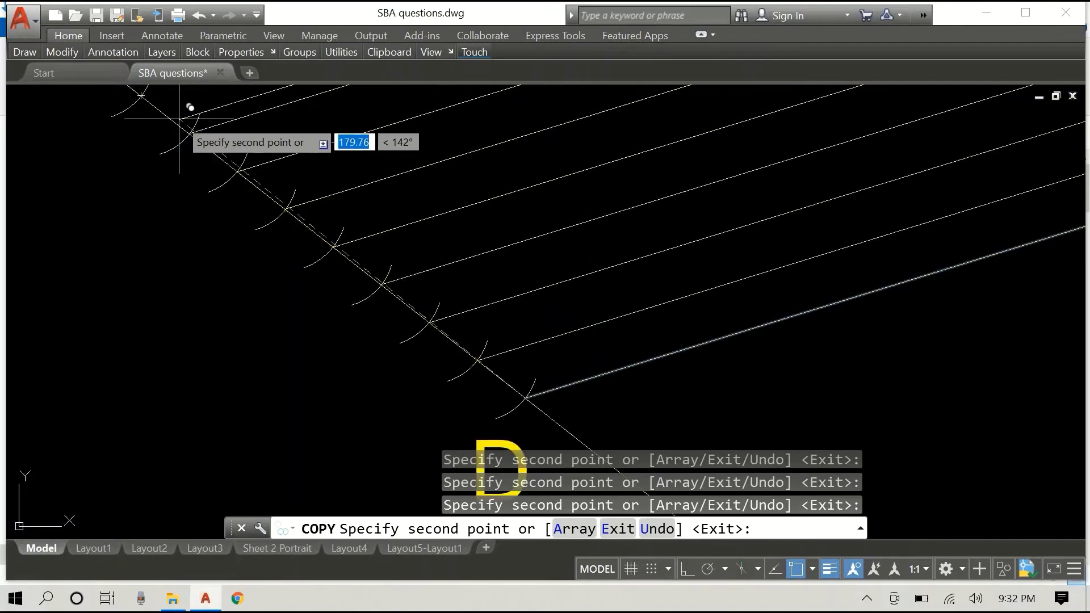
{"action": "scroll", "coordinate": [182, 125], "scroll_direction": "down", "scroll_amount": 1}
{"action": "scroll", "coordinate": [170, 227], "scroll_direction": "down", "scroll_amount": 4}
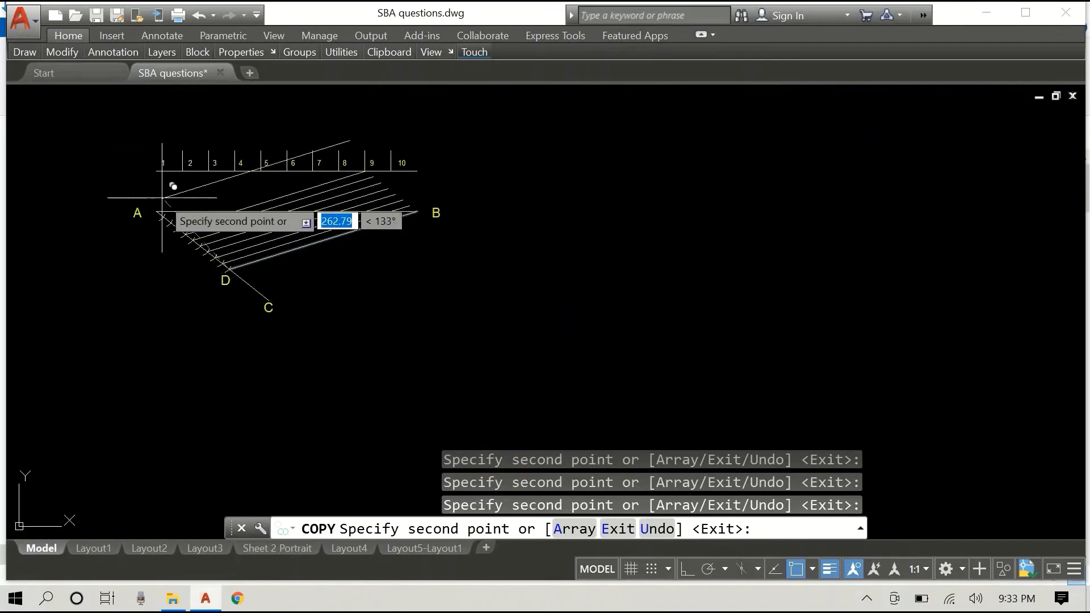
{"action": "scroll", "coordinate": [178, 199], "scroll_direction": "up", "scroll_amount": 2}
{"action": "scroll", "coordinate": [182, 239], "scroll_direction": "up", "scroll_amount": 2}
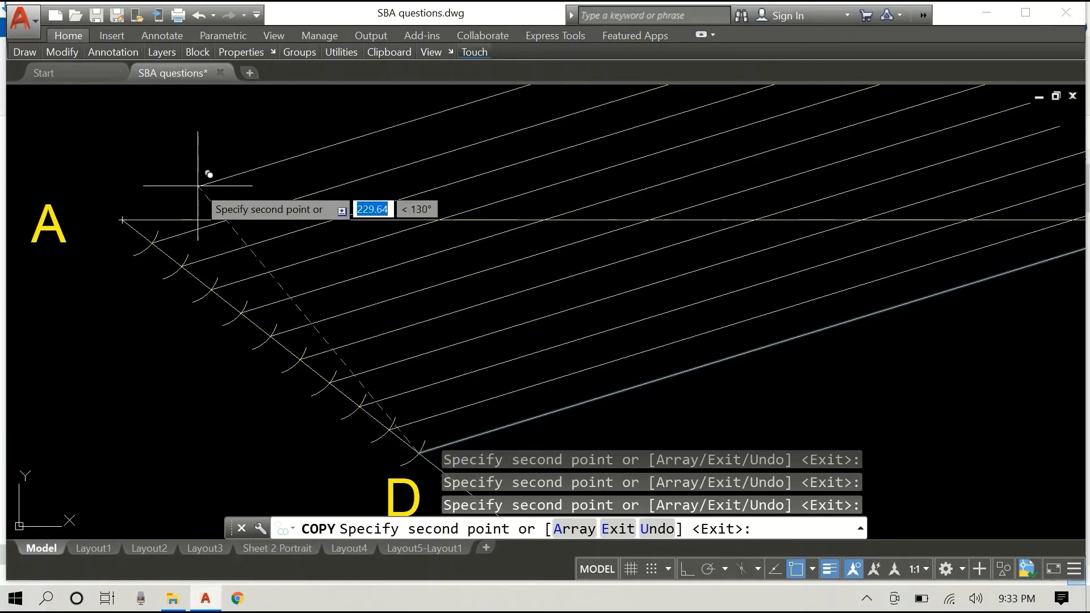
{"action": "key", "text": "Escape"}
{"action": "scroll", "coordinate": [615, 245], "scroll_direction": "down", "scroll_amount": 4}
{"action": "scroll", "coordinate": [864, 293], "scroll_direction": "up", "scroll_amount": 2}
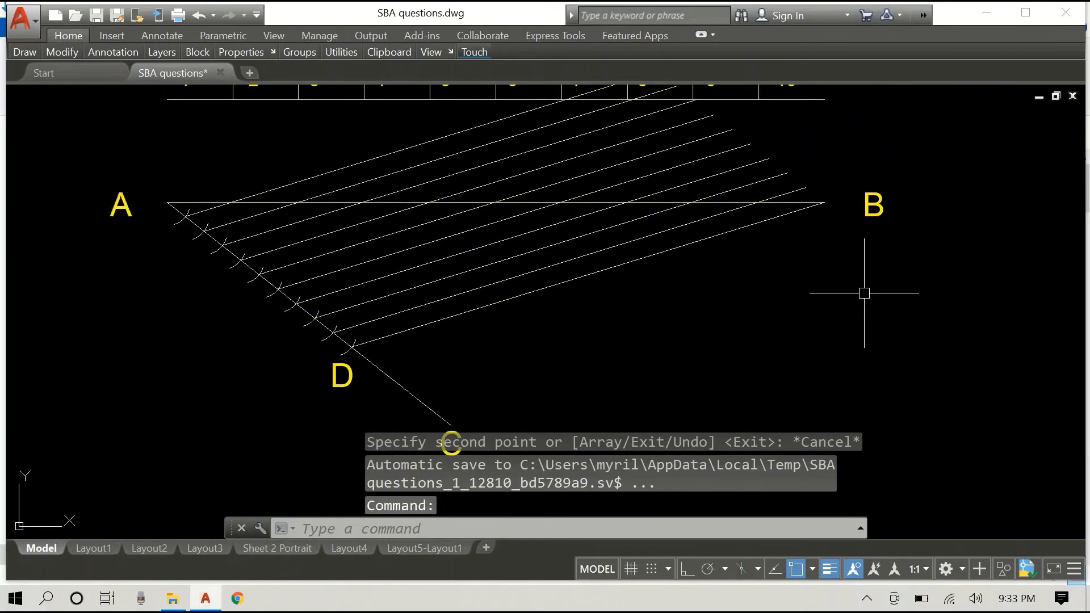
Step: Trim the parallel lines at cutting edge AB, removing the ends above AB and the stub past B
{"action": "type", "text": "tri"}
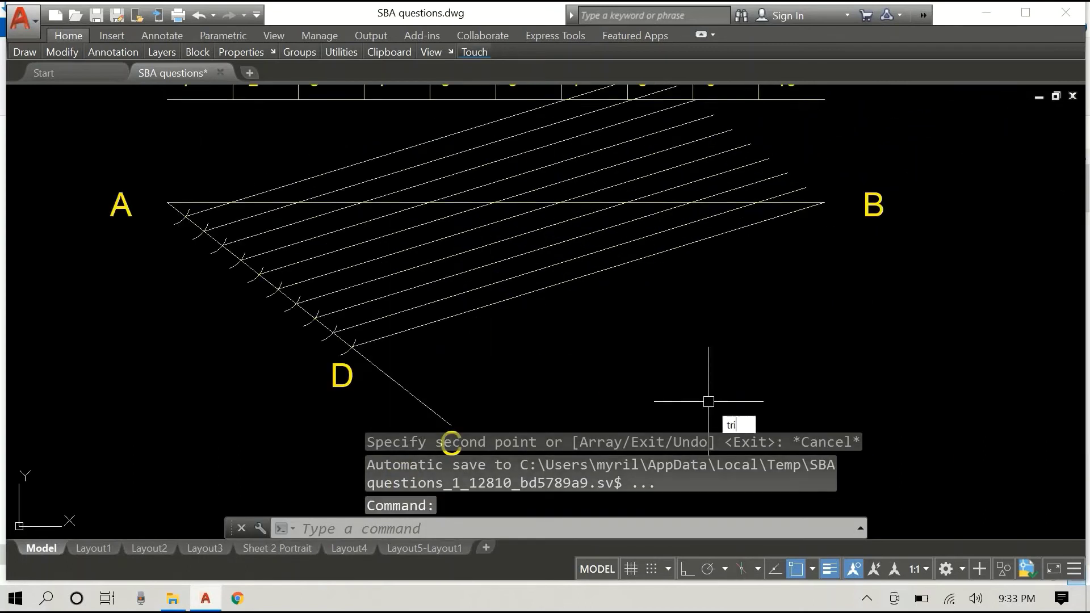
{"action": "type", "text": "m"}
{"action": "key", "text": "Return"}
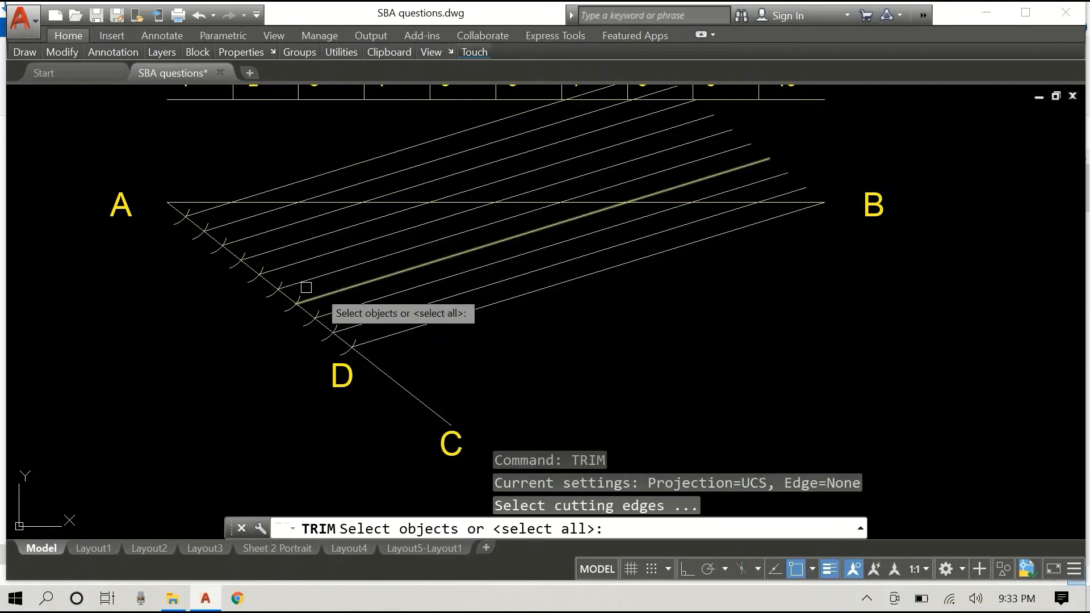
{"action": "left_click", "coordinate": [203, 203]}
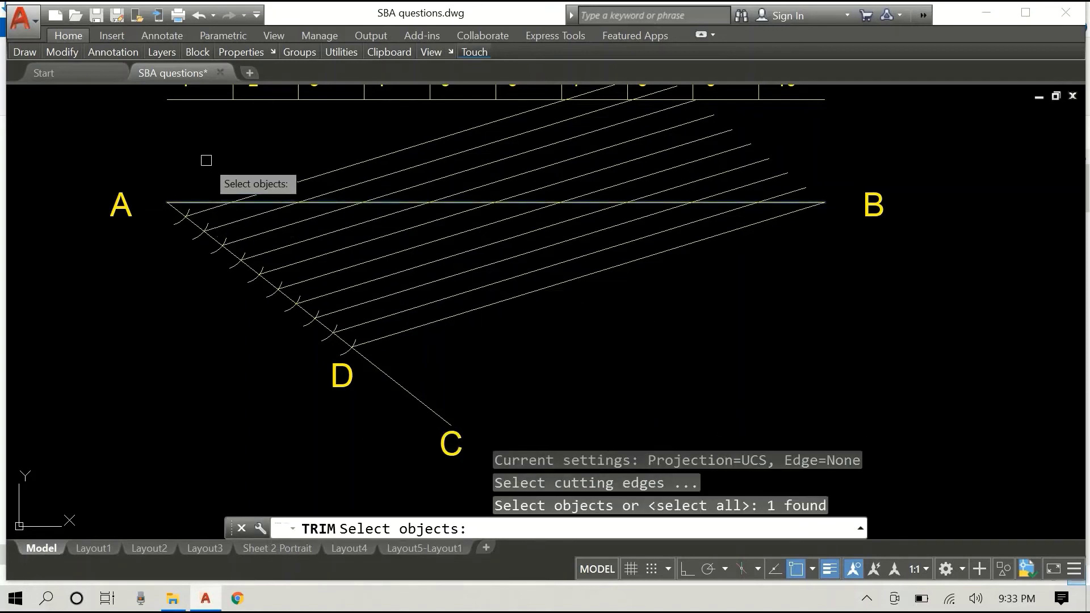
{"action": "key", "text": "Return"}
{"action": "left_click", "coordinate": [862, 150]}
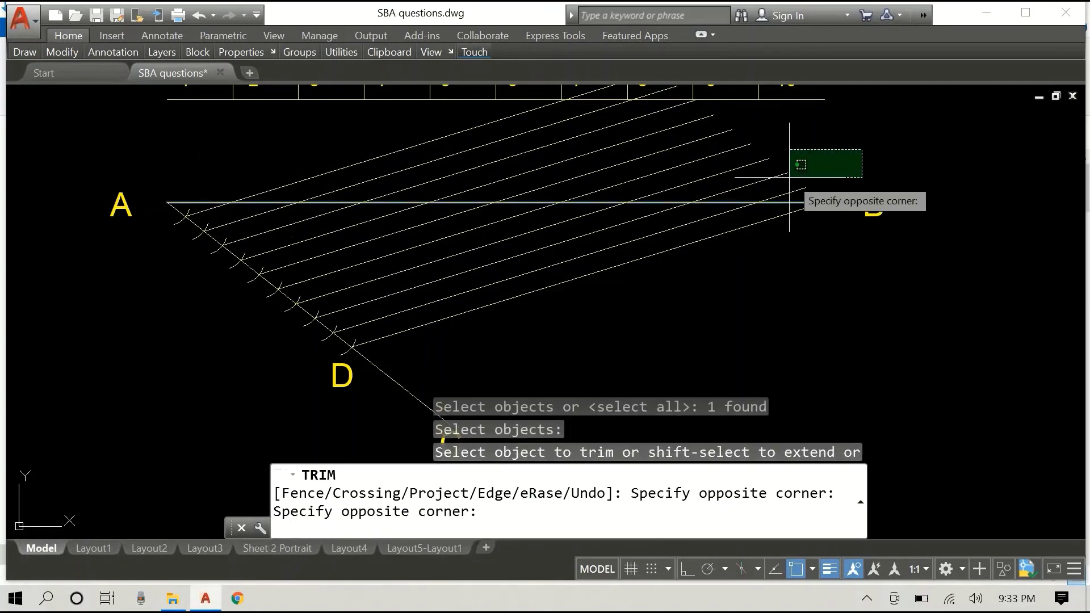
{"action": "left_click", "coordinate": [340, 185]}
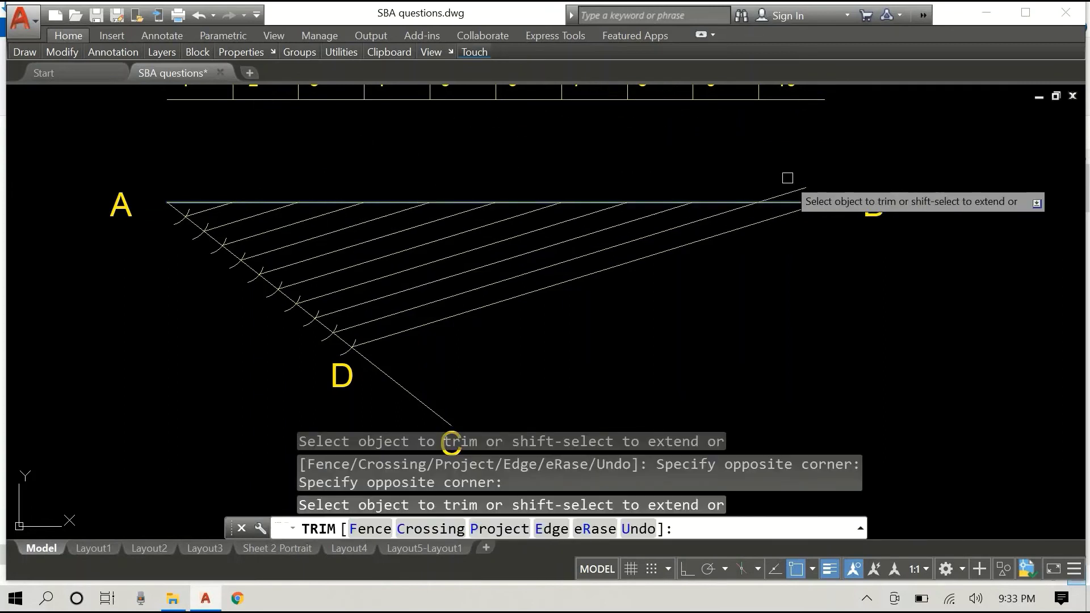
{"action": "left_click", "coordinate": [802, 180]}
{"action": "key", "text": "Escape"}
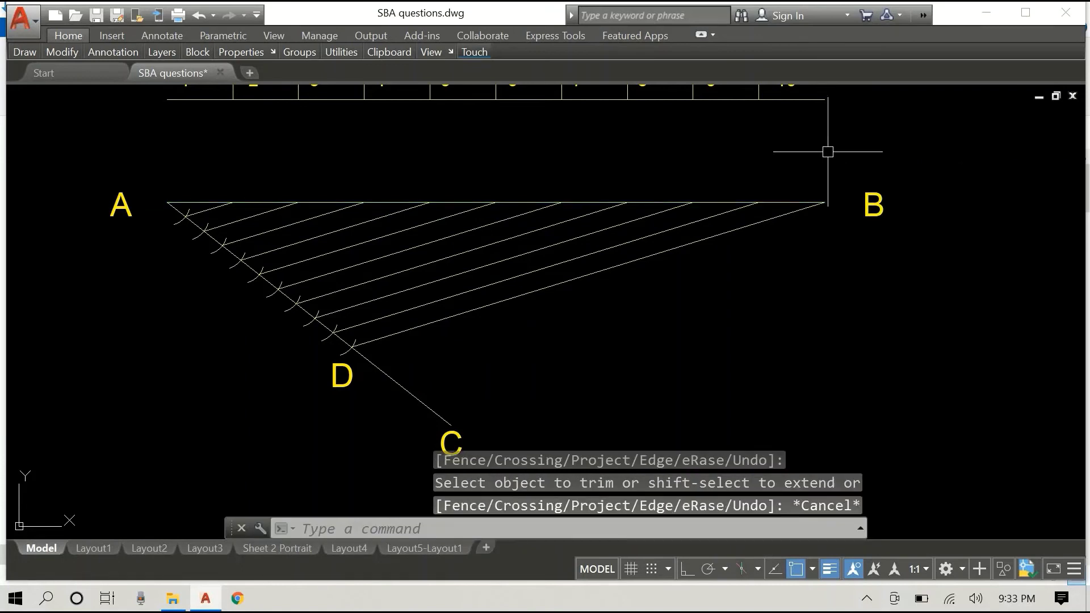
{"action": "scroll", "coordinate": [584, 166], "scroll_direction": "down", "scroll_amount": 2}
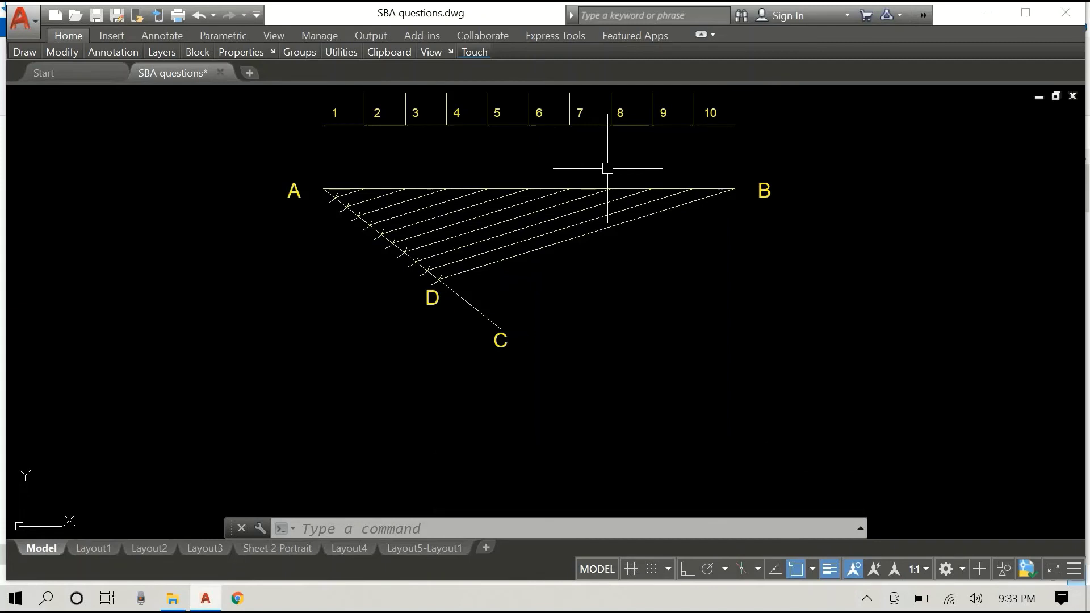
{"action": "scroll", "coordinate": [376, 186], "scroll_direction": "up", "scroll_amount": 2}
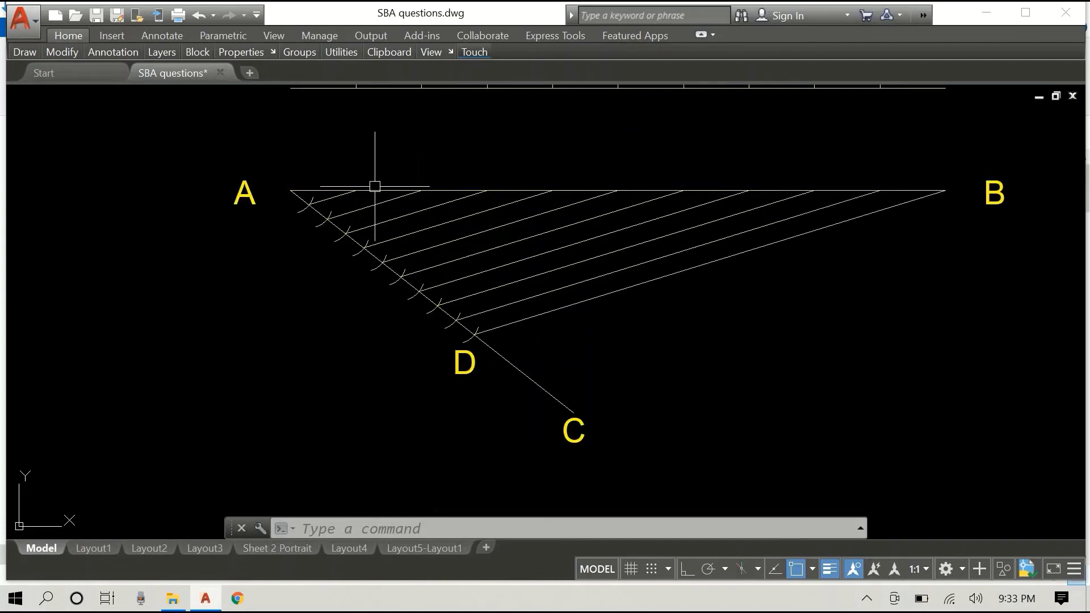
{"action": "scroll", "coordinate": [389, 173], "scroll_direction": "down", "scroll_amount": 2}
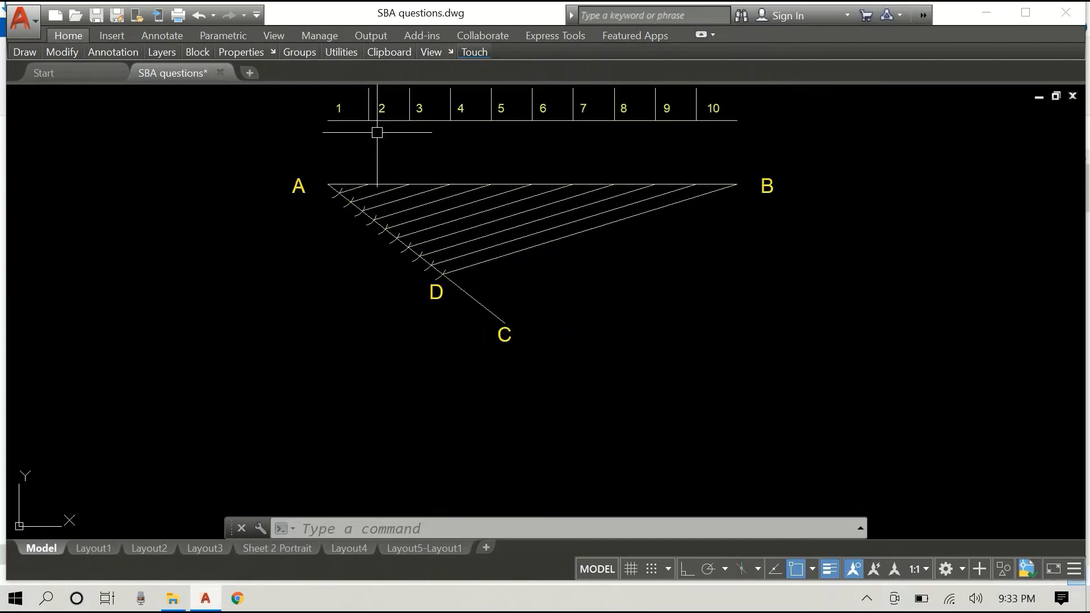
Step: Select the reference scale's division ticks and start copying them from the tick by 2, then cancel
{"action": "left_click", "coordinate": [365, 100]}
{"action": "left_click", "coordinate": [398, 96]}
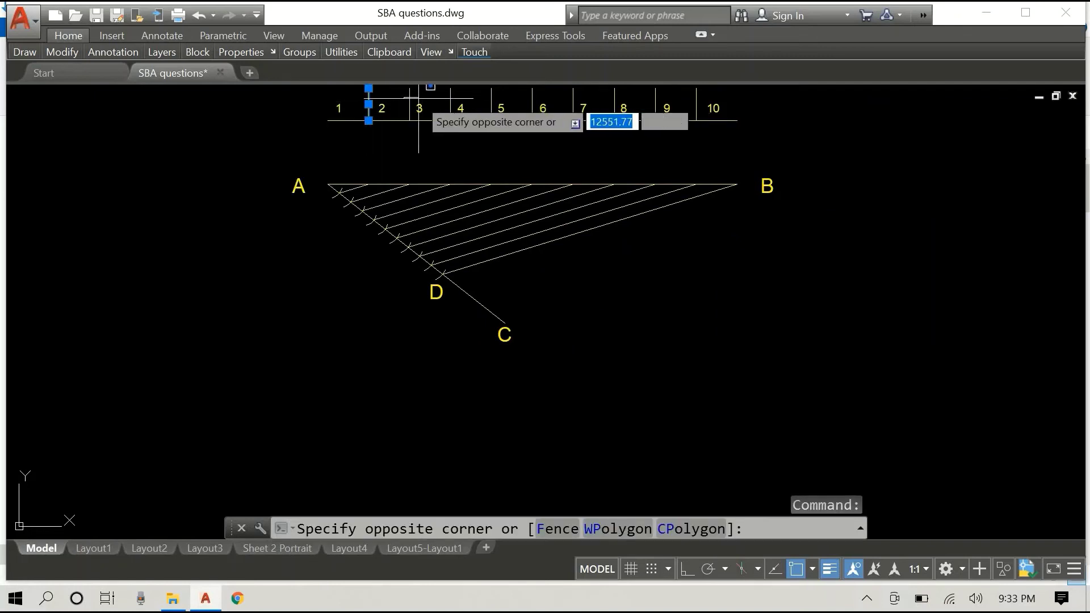
{"action": "left_click", "coordinate": [426, 94]}
{"action": "left_click", "coordinate": [414, 98]}
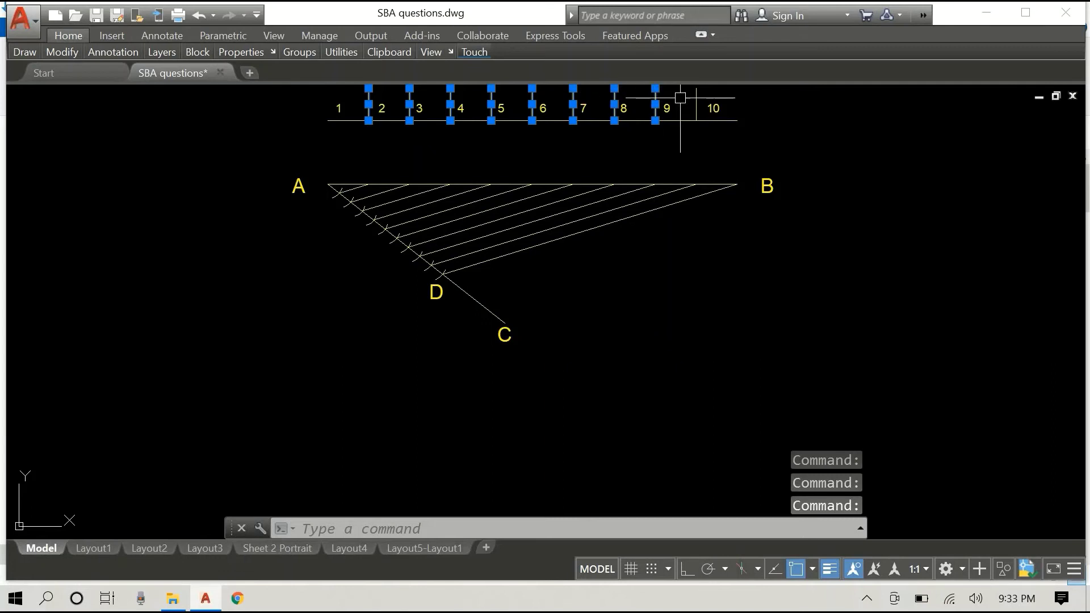
{"action": "right_click", "coordinate": [818, 101]}
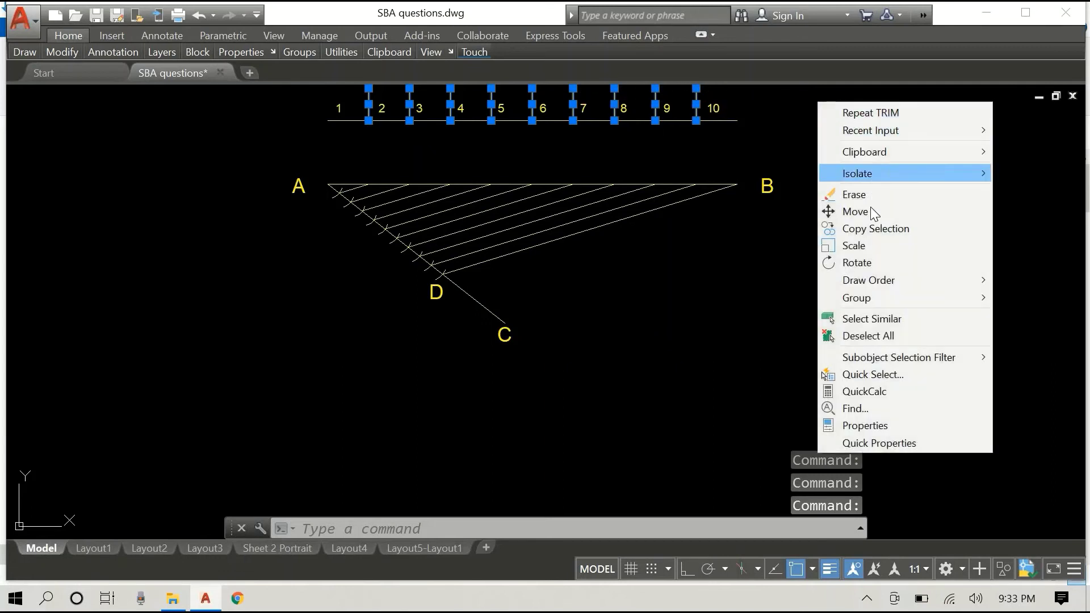
{"action": "left_click", "coordinate": [873, 227]}
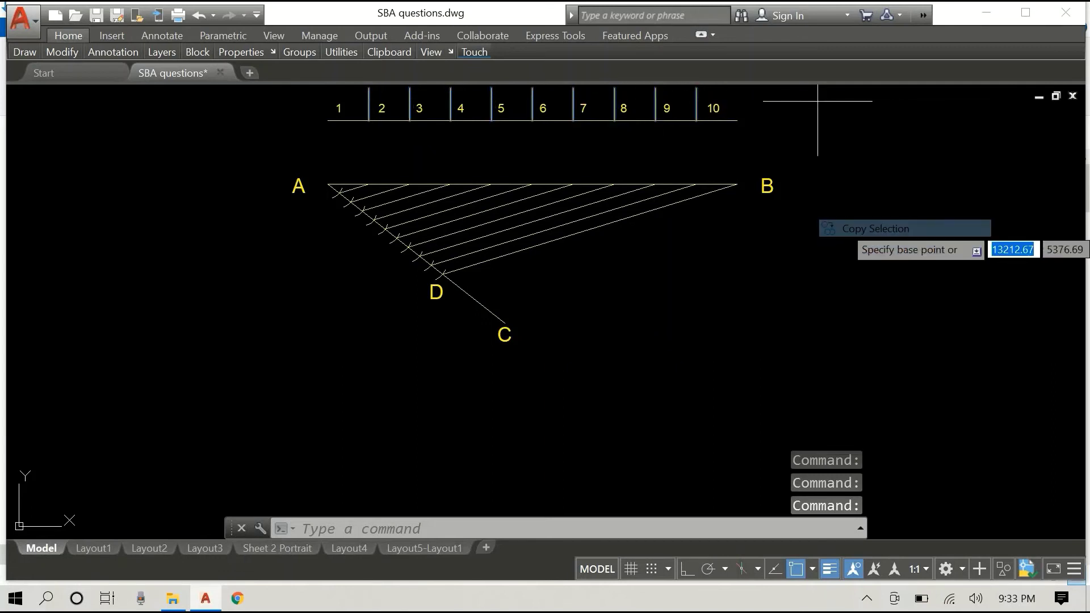
{"action": "left_click", "coordinate": [368, 120]}
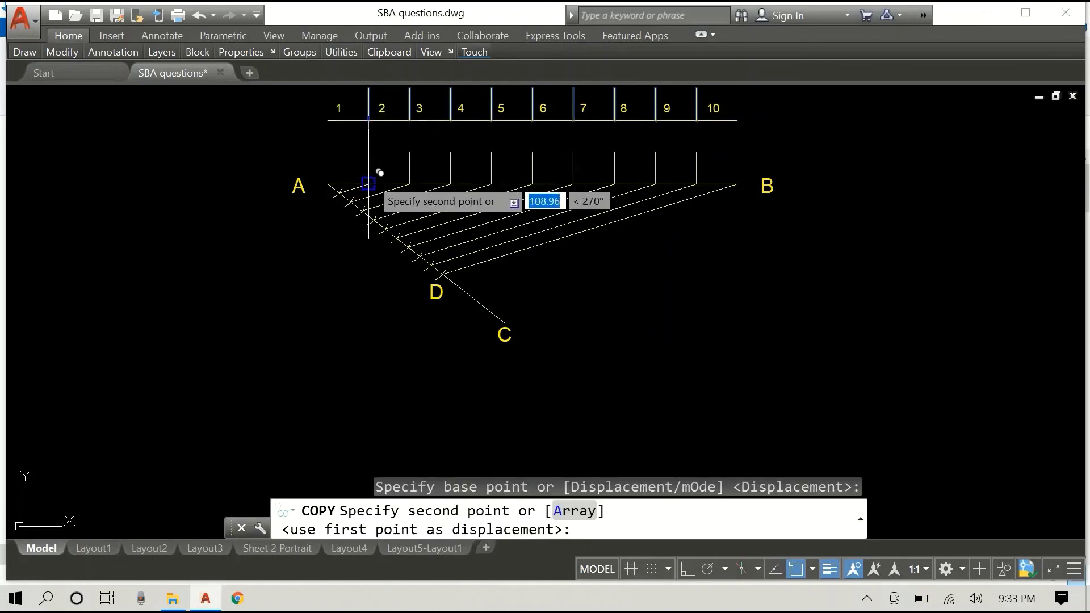
{"action": "key", "text": "Escape"}
Step: Zoom in and out to review the division construction along AB
{"action": "scroll", "coordinate": [356, 173], "scroll_direction": "up", "scroll_amount": 4}
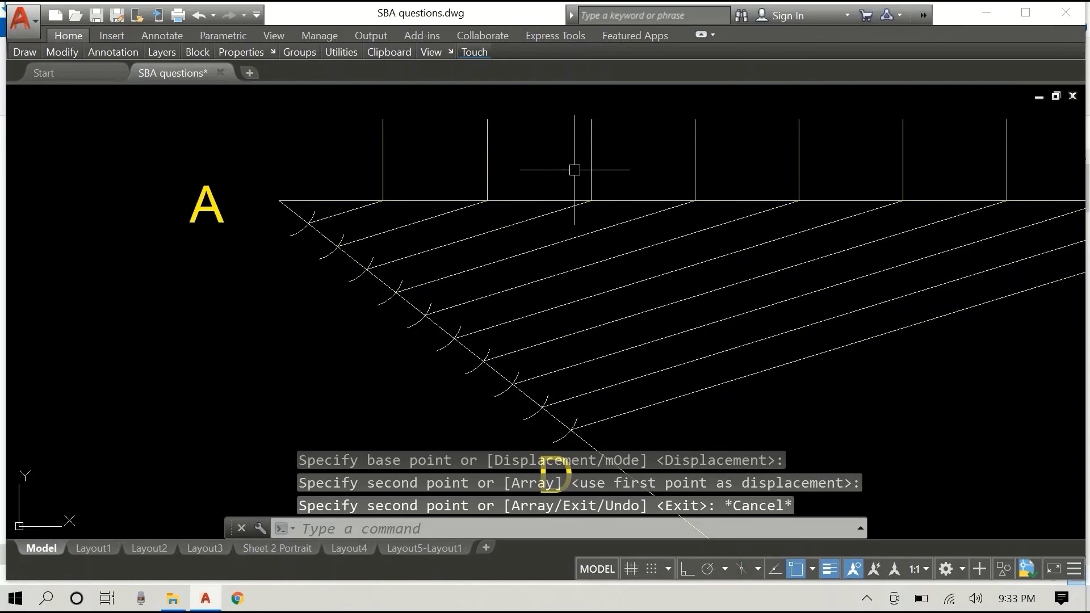
{"action": "scroll", "coordinate": [596, 200], "scroll_direction": "up", "scroll_amount": 5}
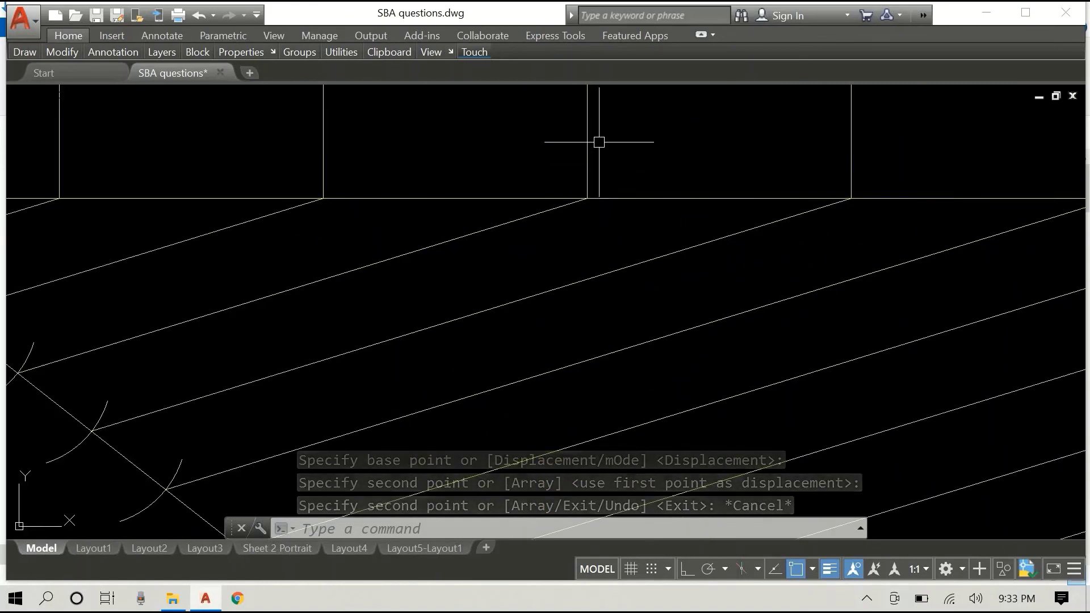
{"action": "scroll", "coordinate": [596, 139], "scroll_direction": "down", "scroll_amount": 5}
{"action": "scroll", "coordinate": [597, 143], "scroll_direction": "down", "scroll_amount": 2}
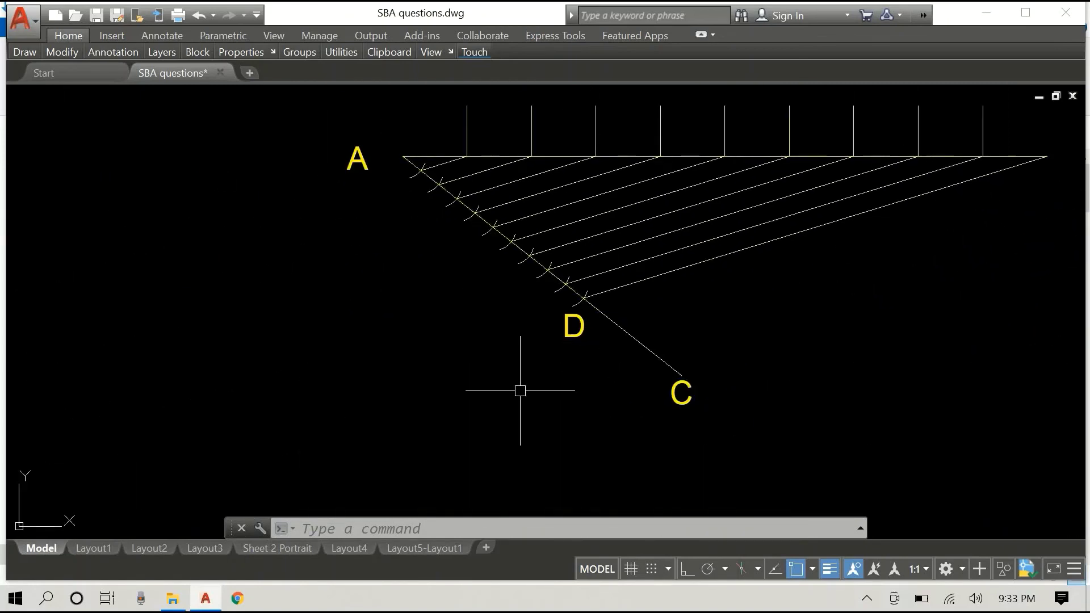
{"action": "scroll", "coordinate": [520, 390], "scroll_direction": "down", "scroll_amount": 4}
{"action": "scroll", "coordinate": [640, 290], "scroll_direction": "up", "scroll_amount": 4}
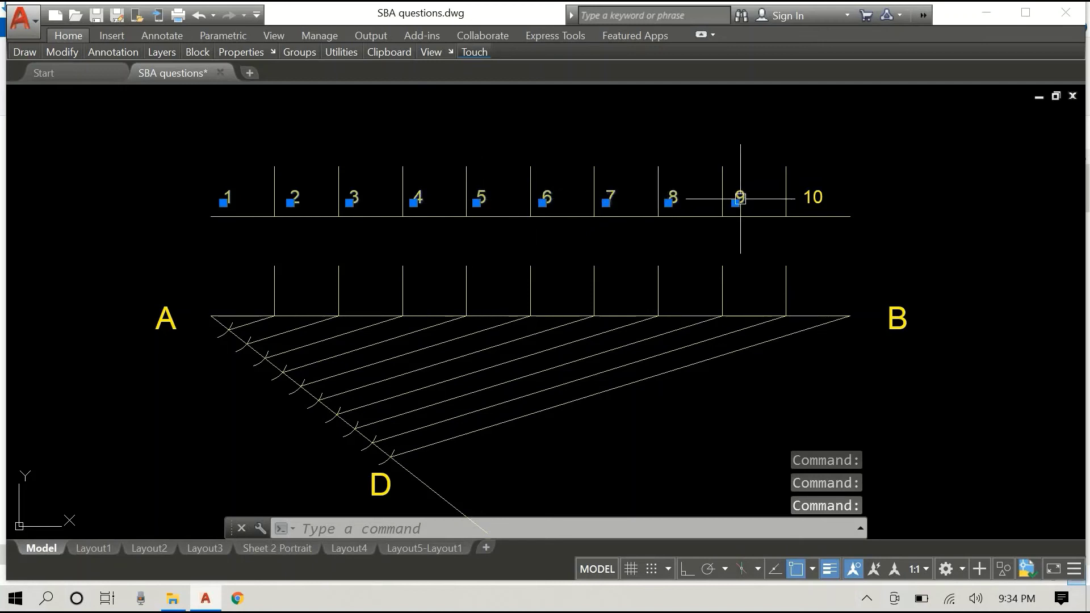
Step: Copy the scale numbers 1 to 10 from base point 1 down into AB's divisions
{"action": "right_click", "coordinate": [149, 175]}
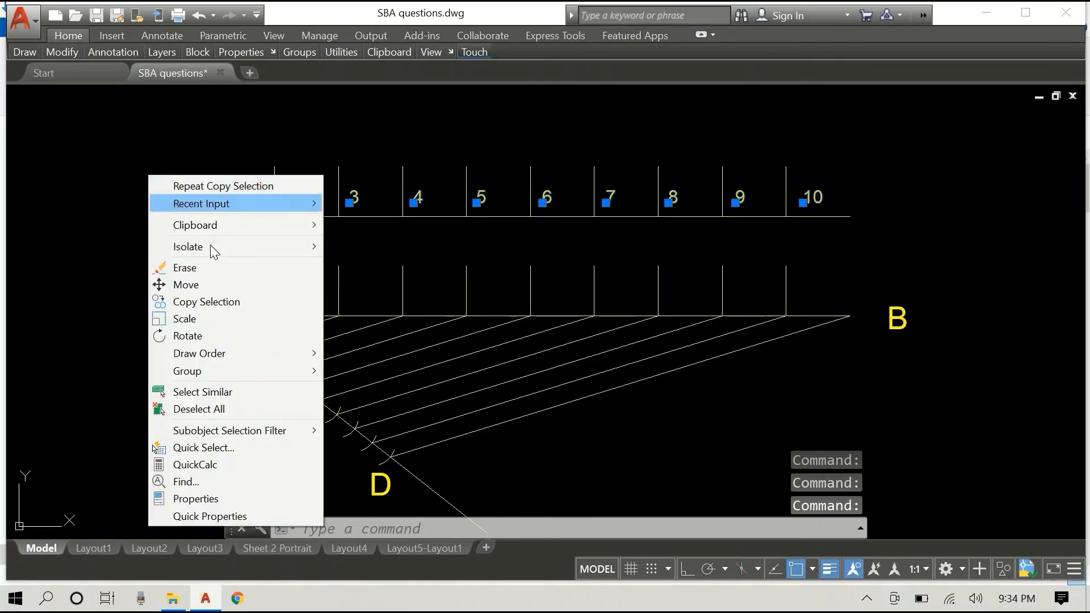
{"action": "left_click", "coordinate": [216, 301]}
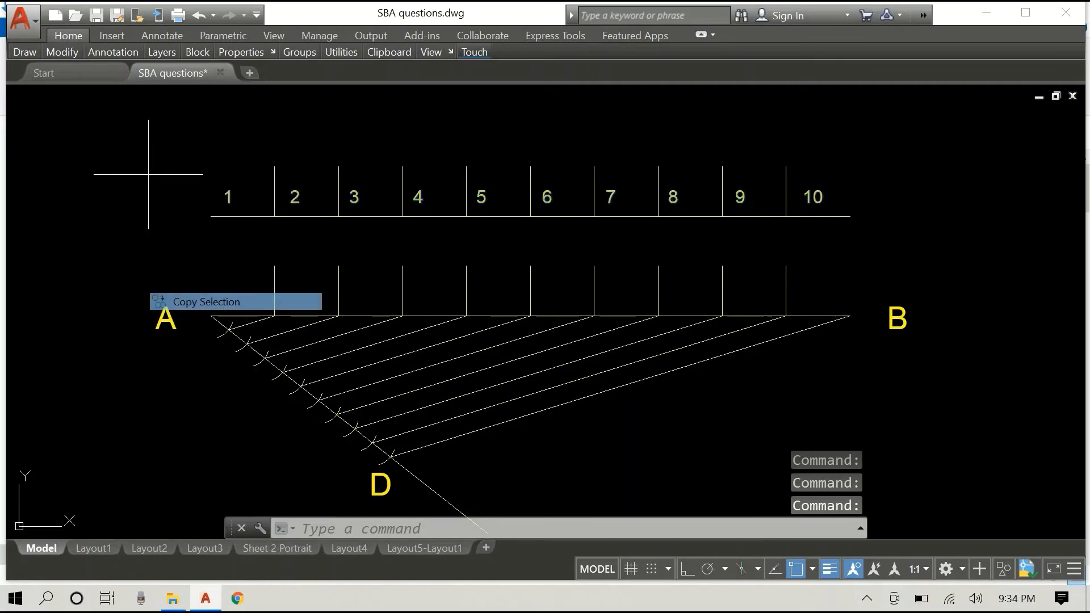
{"action": "left_click", "coordinate": [225, 201]}
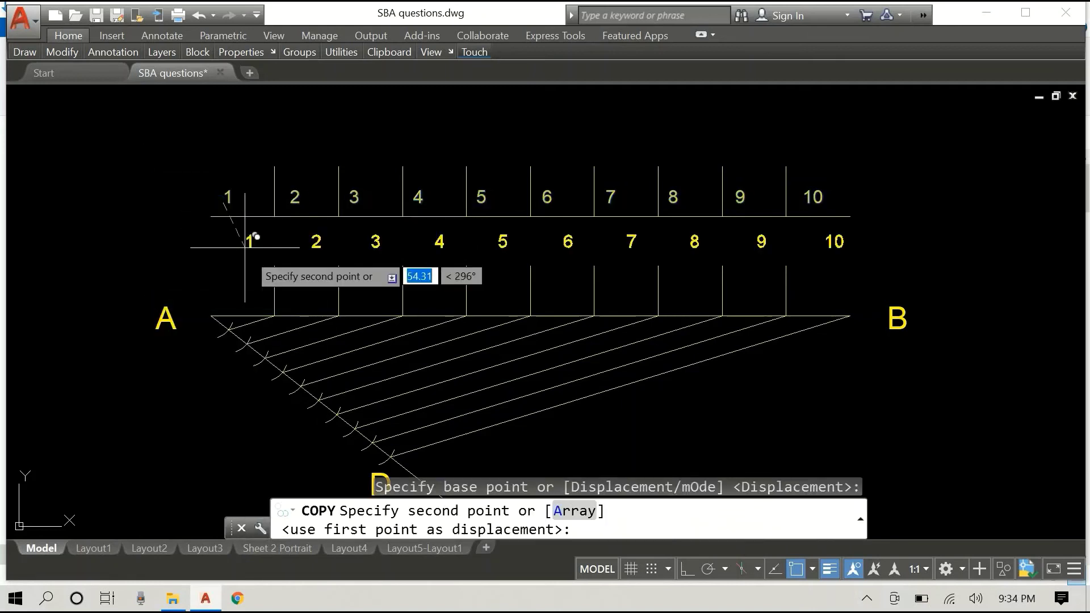
{"action": "left_click", "coordinate": [232, 302]}
{"action": "key", "text": "Escape"}
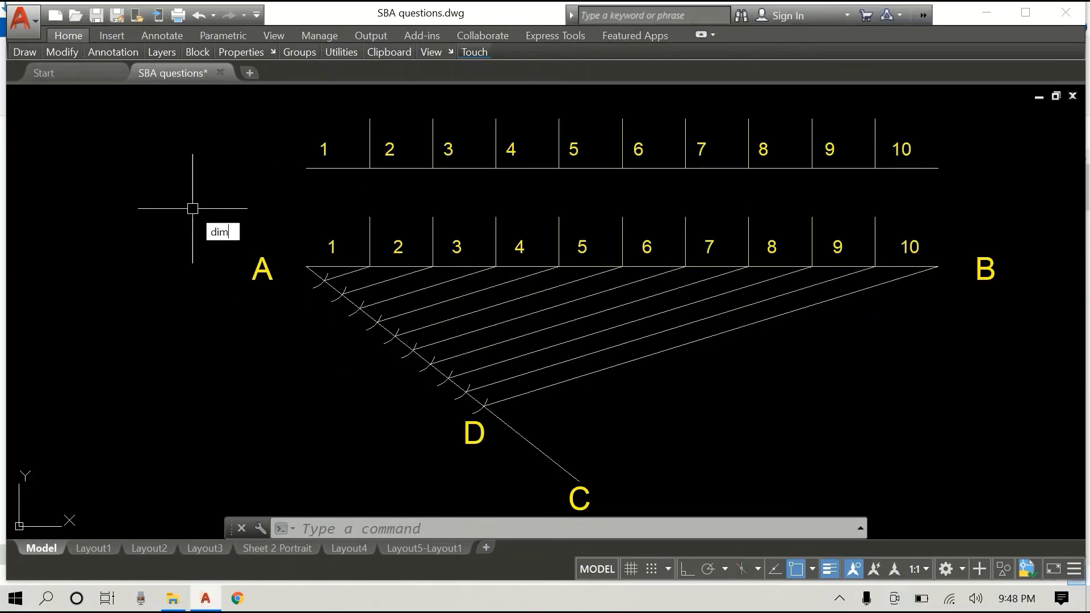
Step: Dimension division 10 of the reference scale as 70.0
{"action": "key", "text": "Return"}
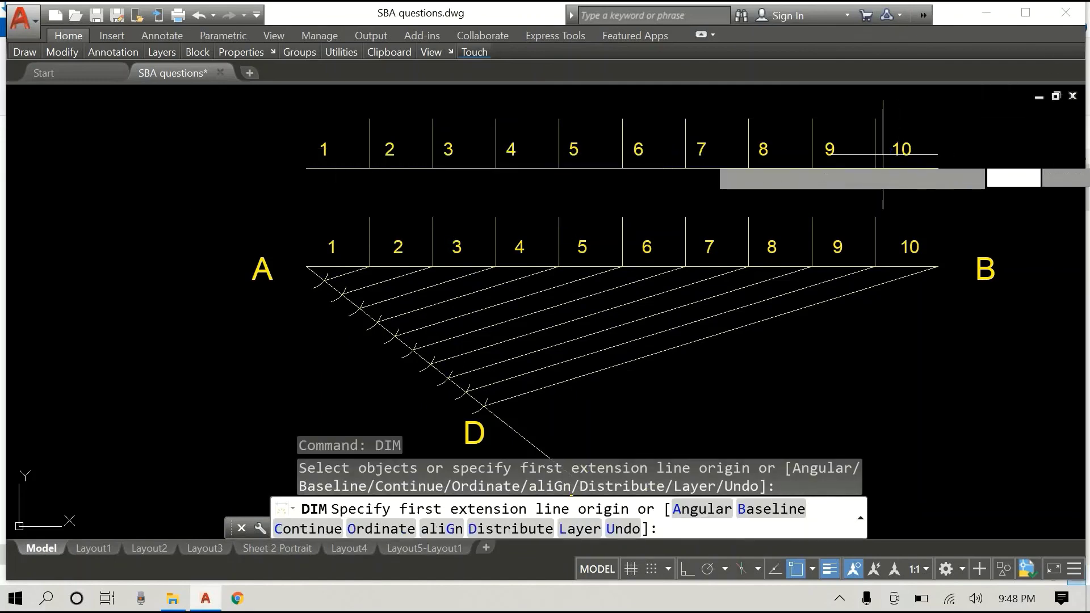
{"action": "scroll", "coordinate": [875, 169], "scroll_direction": "up", "scroll_amount": 2}
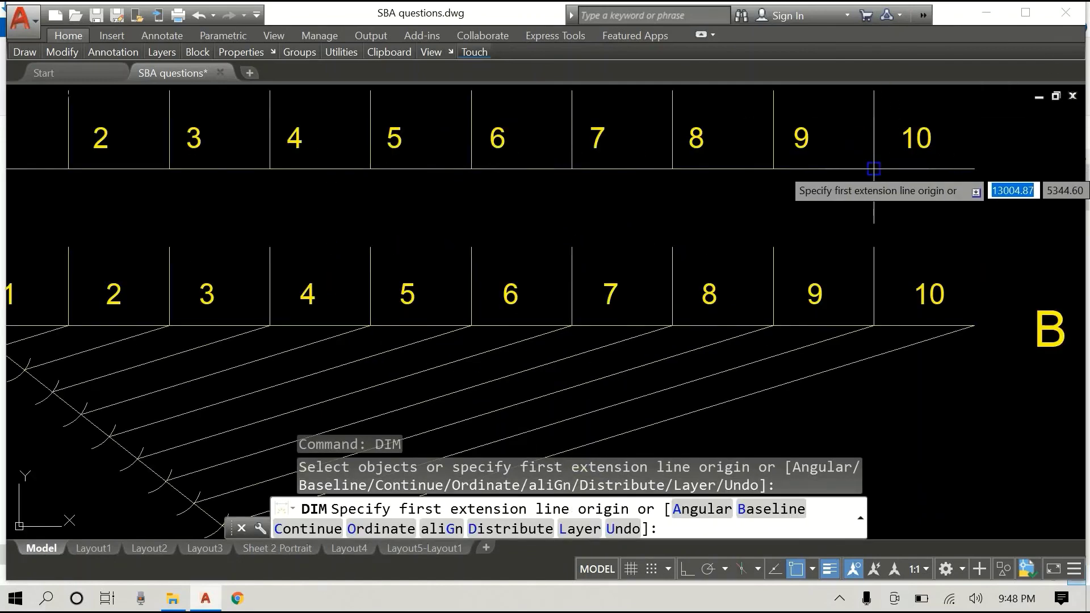
{"action": "left_click", "coordinate": [874, 168]}
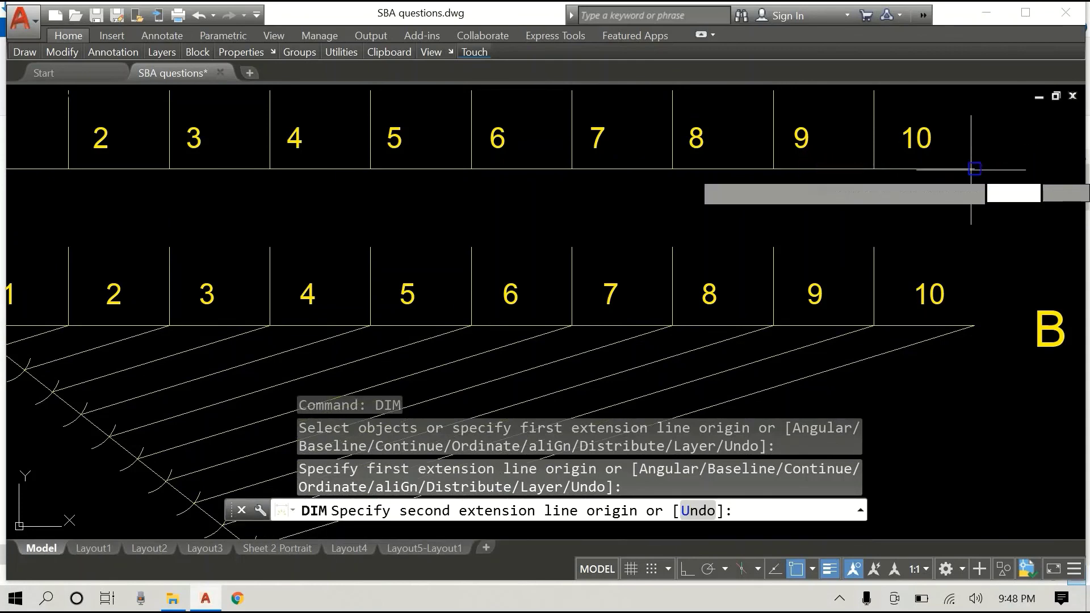
{"action": "left_click", "coordinate": [975, 168]}
{"action": "scroll", "coordinate": [974, 168], "scroll_direction": "down", "scroll_amount": 4}
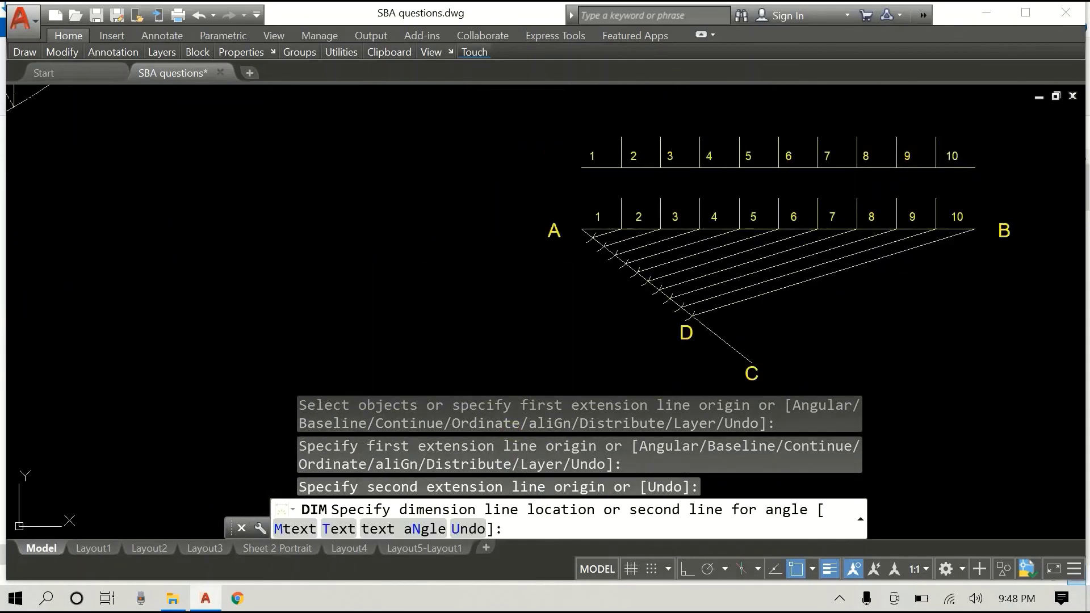
{"action": "left_click", "coordinate": [951, 160]}
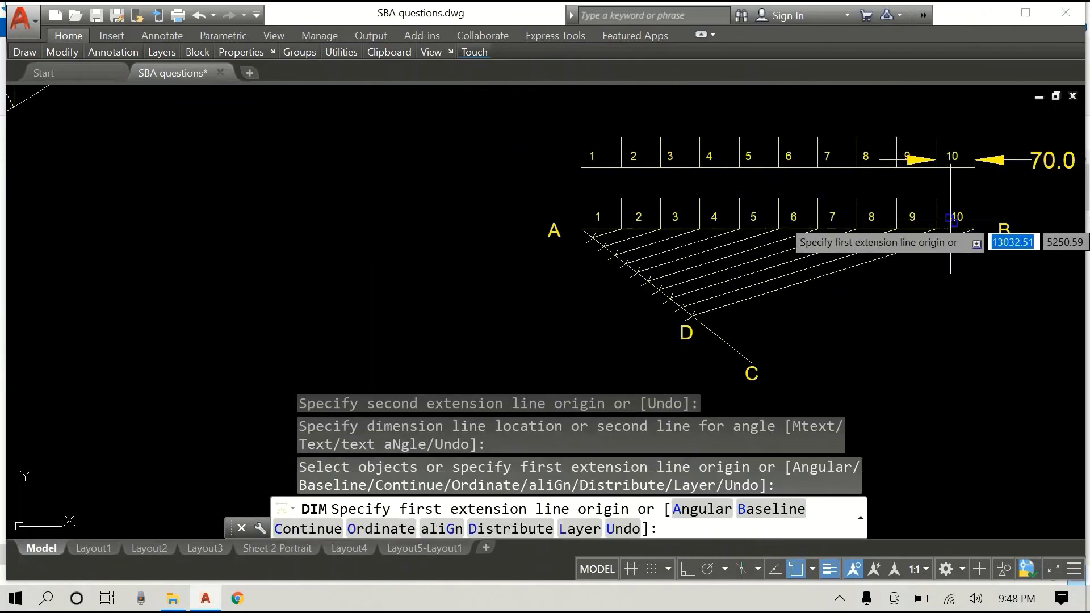
{"action": "scroll", "coordinate": [951, 222], "scroll_direction": "up", "scroll_amount": 4}
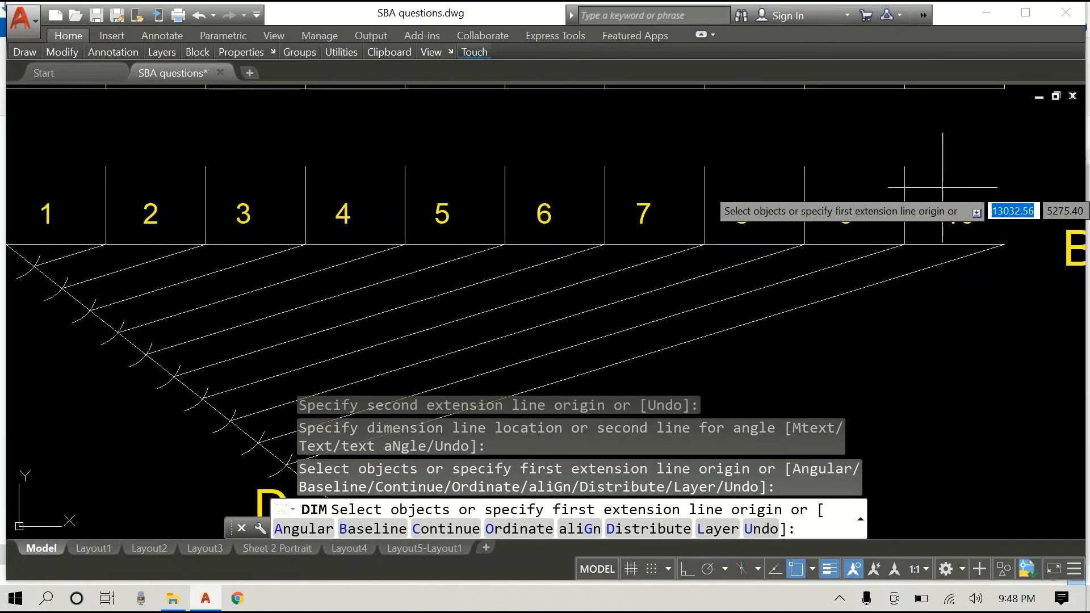
Step: Dimension division 10 on line AB, ending at B, as 70.0 and finish dimensioning
{"action": "key", "text": "Return"}
{"action": "key", "text": "Return"}
{"action": "left_click", "coordinate": [906, 245]}
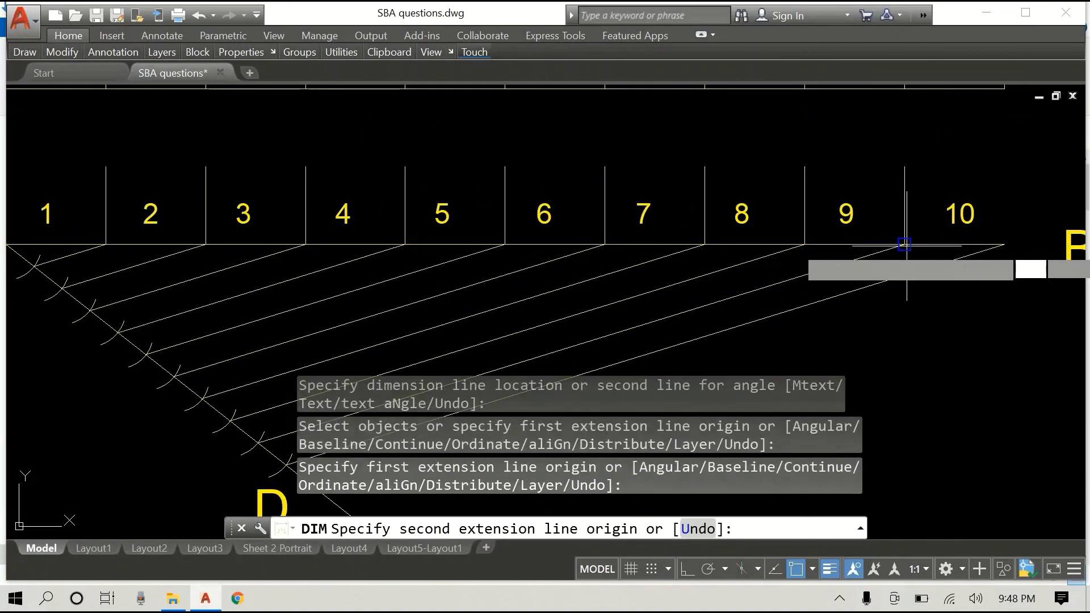
{"action": "left_click", "coordinate": [1005, 245]}
{"action": "scroll", "coordinate": [1019, 204], "scroll_direction": "down", "scroll_amount": 4}
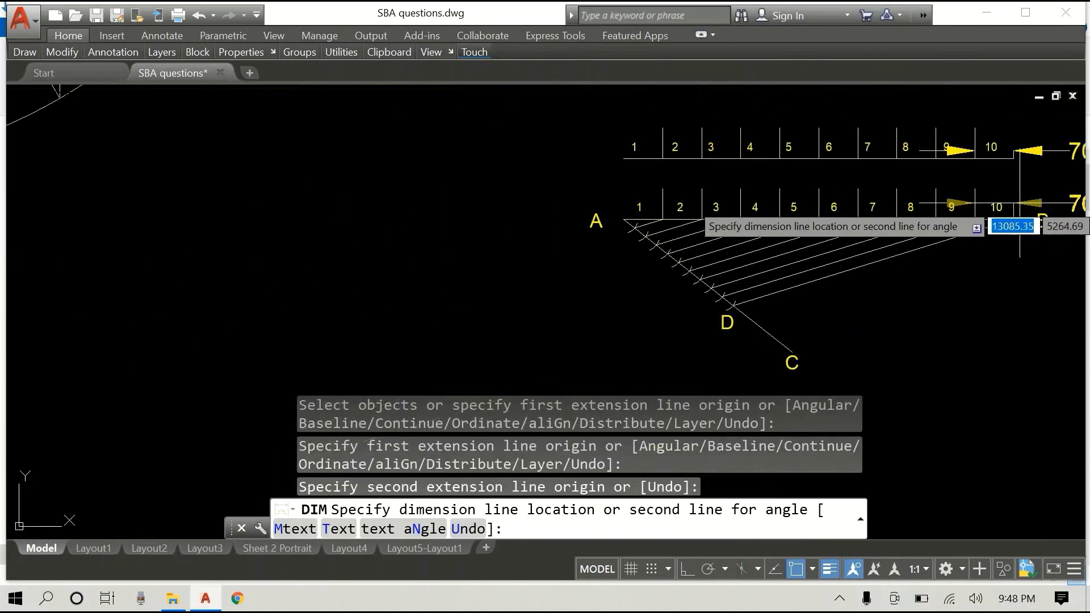
{"action": "scroll", "coordinate": [1019, 227], "scroll_direction": "down", "scroll_amount": 2}
{"action": "left_click", "coordinate": [1018, 251]}
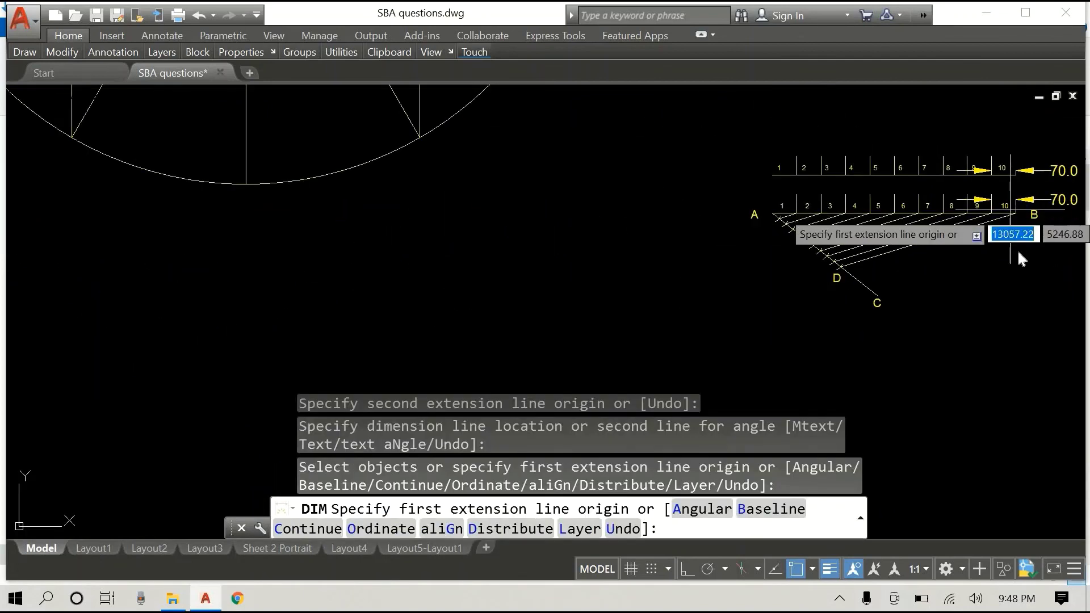
{"action": "right_click", "coordinate": [1015, 281]}
{"action": "left_click", "coordinate": [991, 279]}
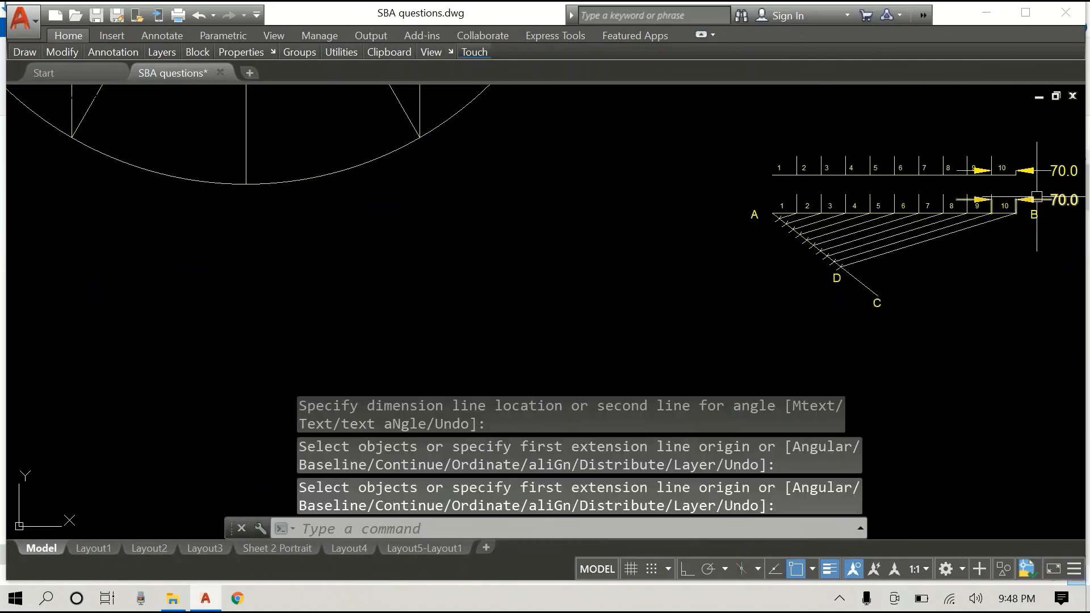
{"action": "scroll", "coordinate": [1037, 197], "scroll_direction": "up", "scroll_amount": 4}
{"action": "scroll", "coordinate": [710, 318], "scroll_direction": "down", "scroll_amount": 4}
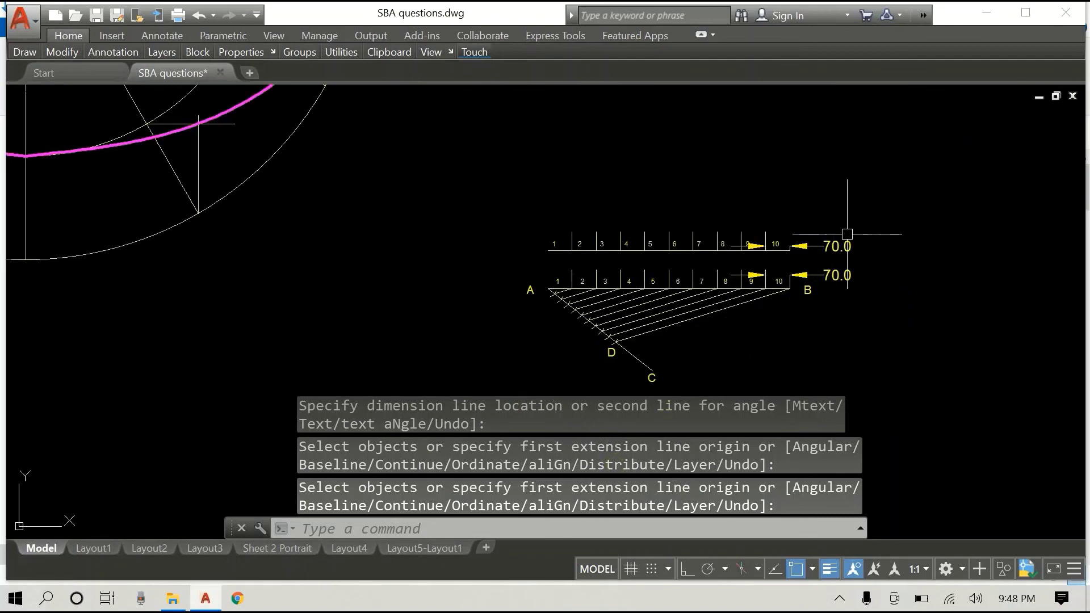
{"action": "scroll", "coordinate": [847, 234], "scroll_direction": "up", "scroll_amount": 5}
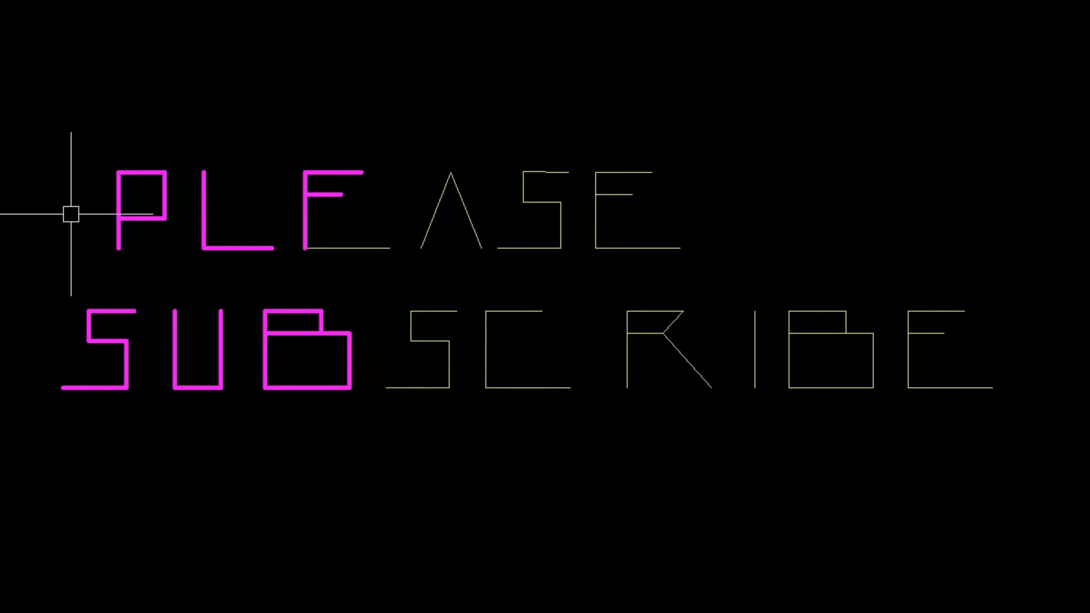
Step: Restyle the PLEASE SUBSCRIBE letters from red dashed to thin cyan solid, then magenta
{"action": "left_click", "coordinate": [1002, 443]}
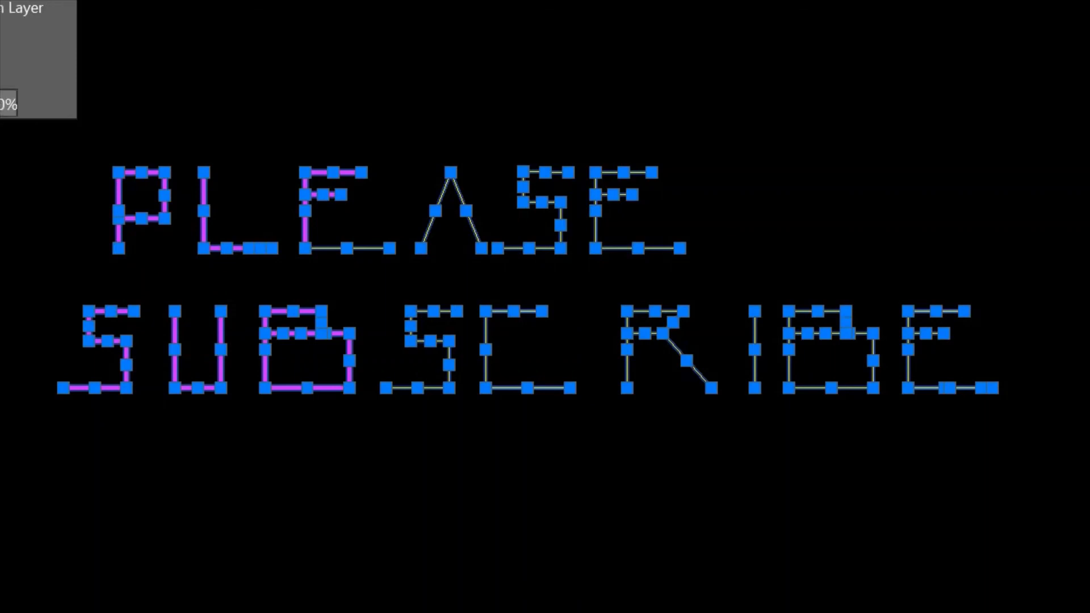
{"action": "key", "text": "Escape"}
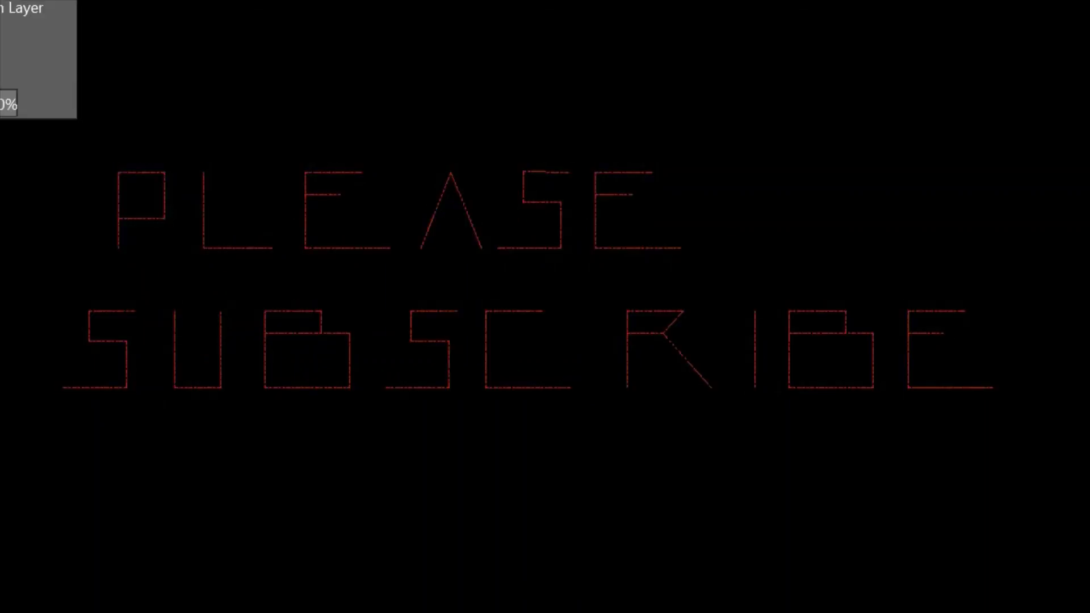
{"action": "key", "text": "ctrl+a"}
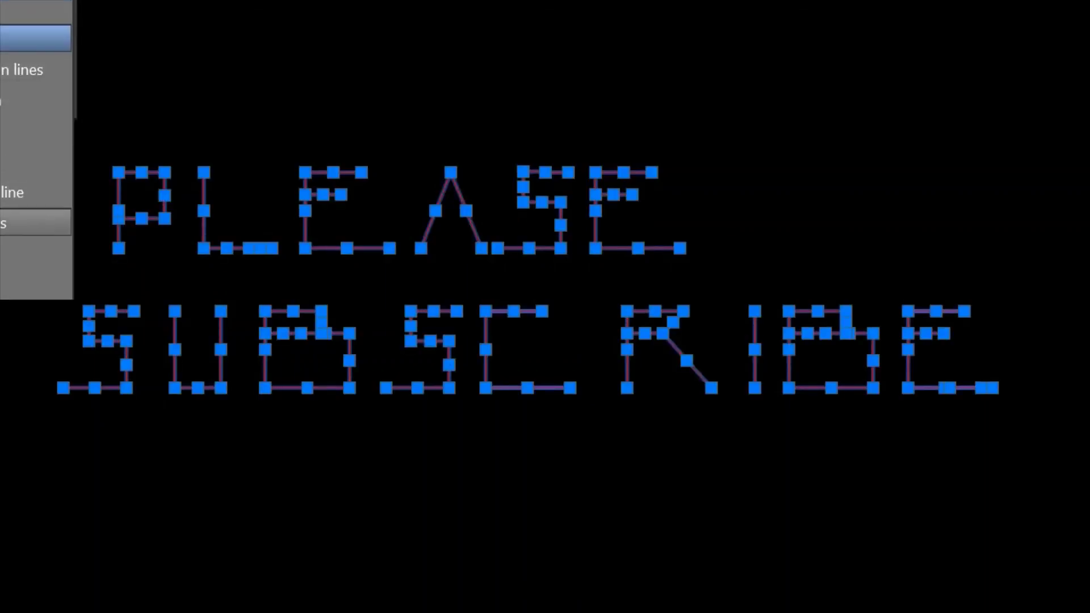
{"action": "key", "text": "Return"}
{"action": "key", "text": "ctrl+a"}
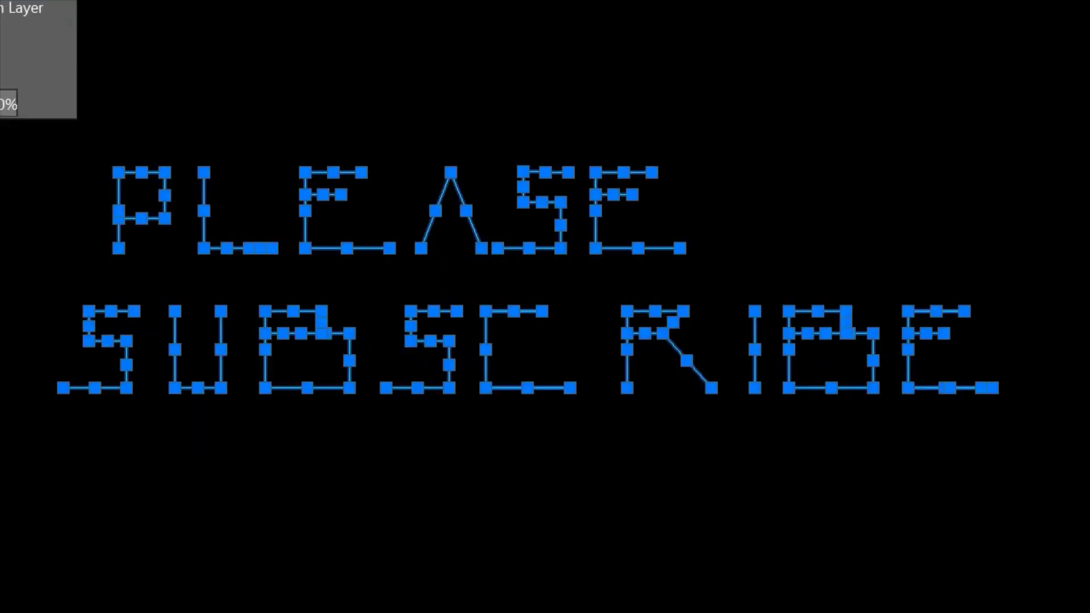
{"action": "key", "text": "Return"}
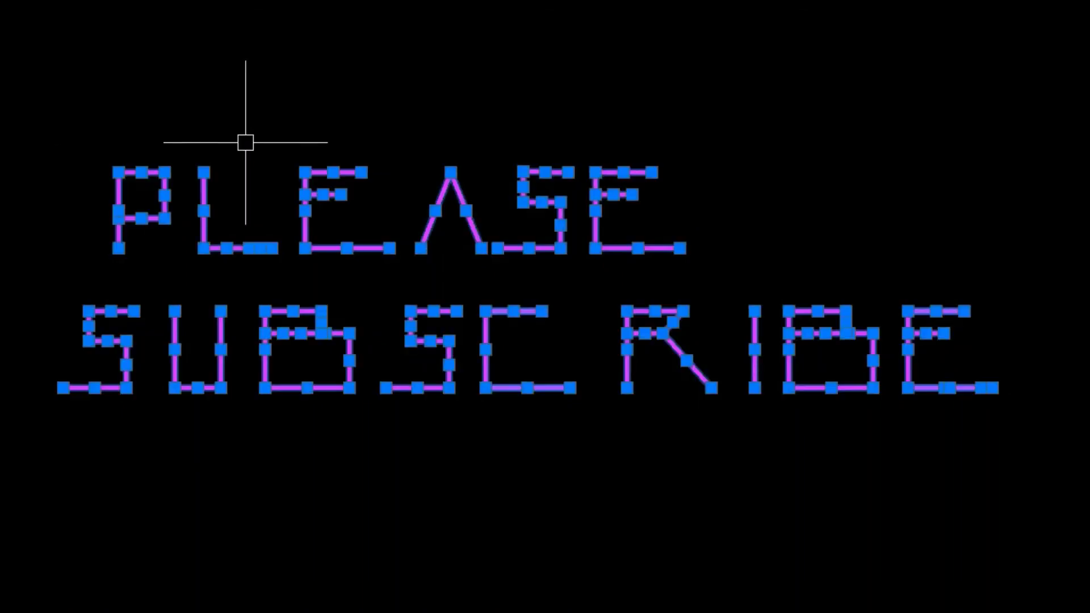
Step: Window-select all the PLEASE SUBSCRIBE lettering and delete it
{"action": "left_click", "coordinate": [263, 100]}
{"action": "left_click", "coordinate": [172, 171]}
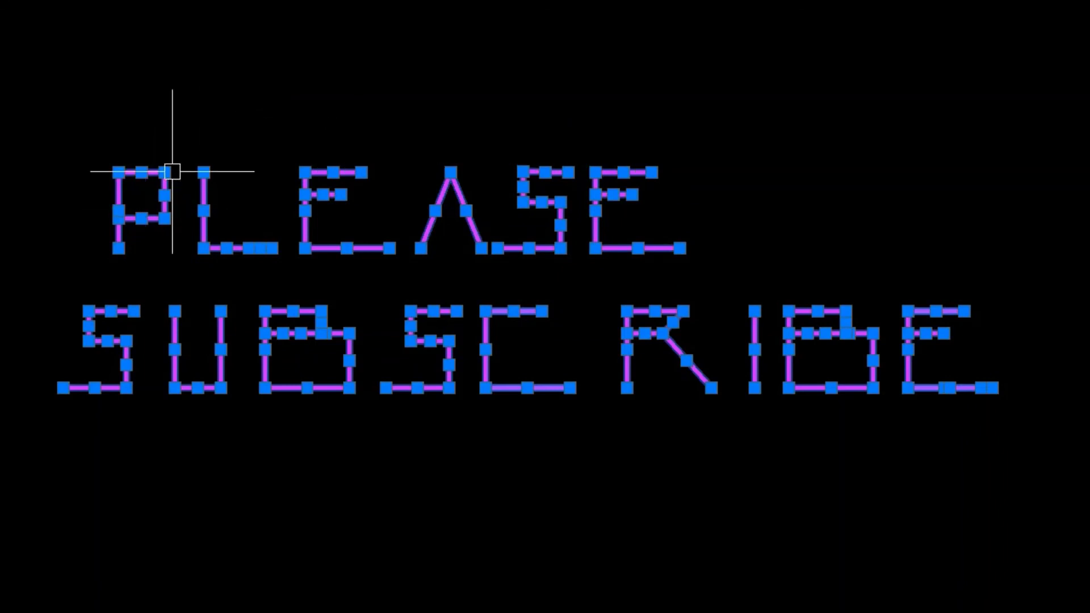
{"action": "key", "text": "Delete"}
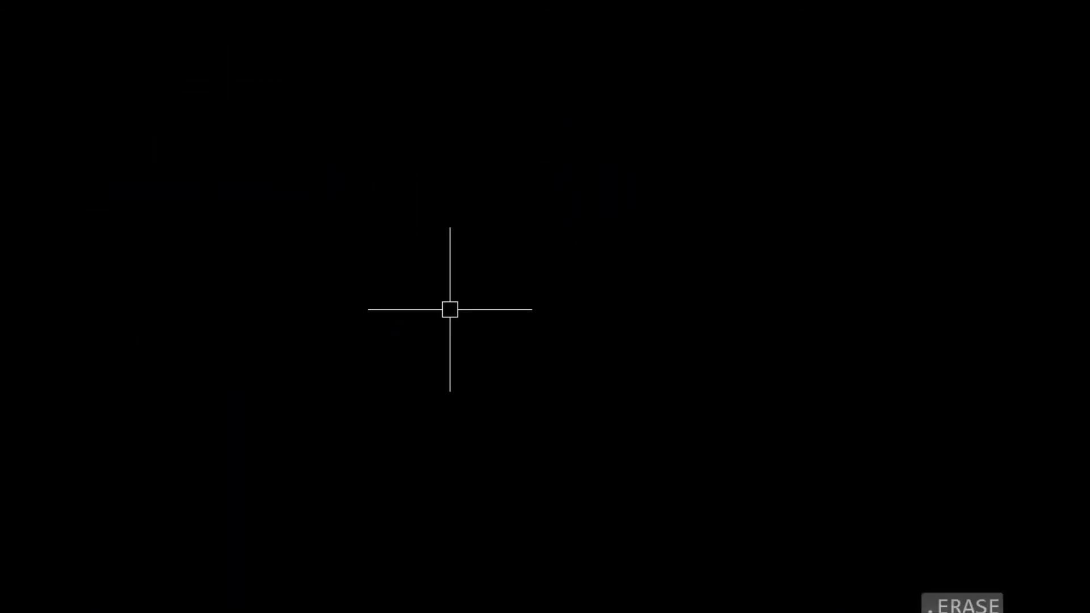